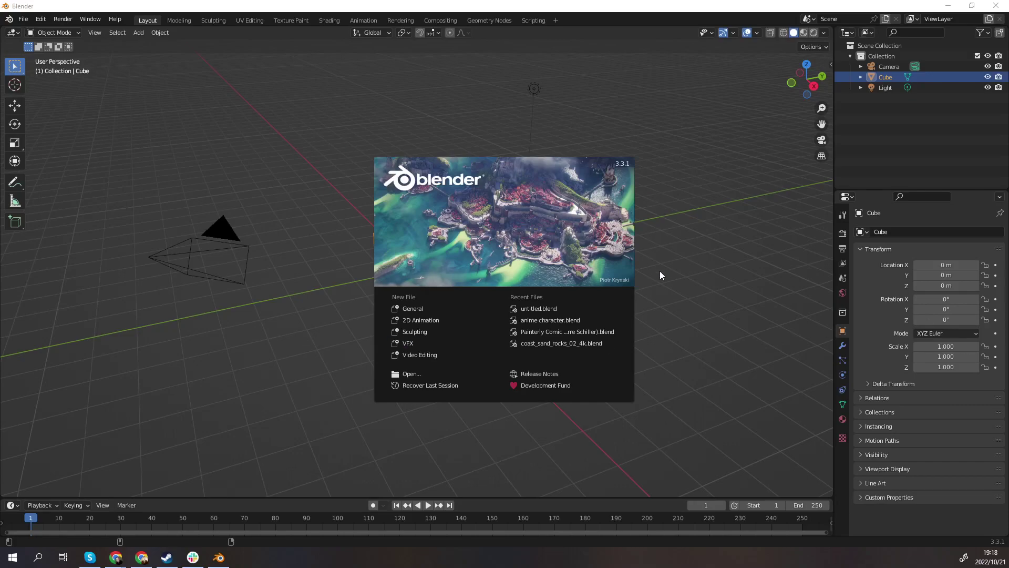
# Dismiss the splash screen and view the default cube in Front Orthographic.
pyautogui.click(663, 287)
pyautogui.moveTo(657, 285); pyautogui.dragTo(583, 233, button='middle')
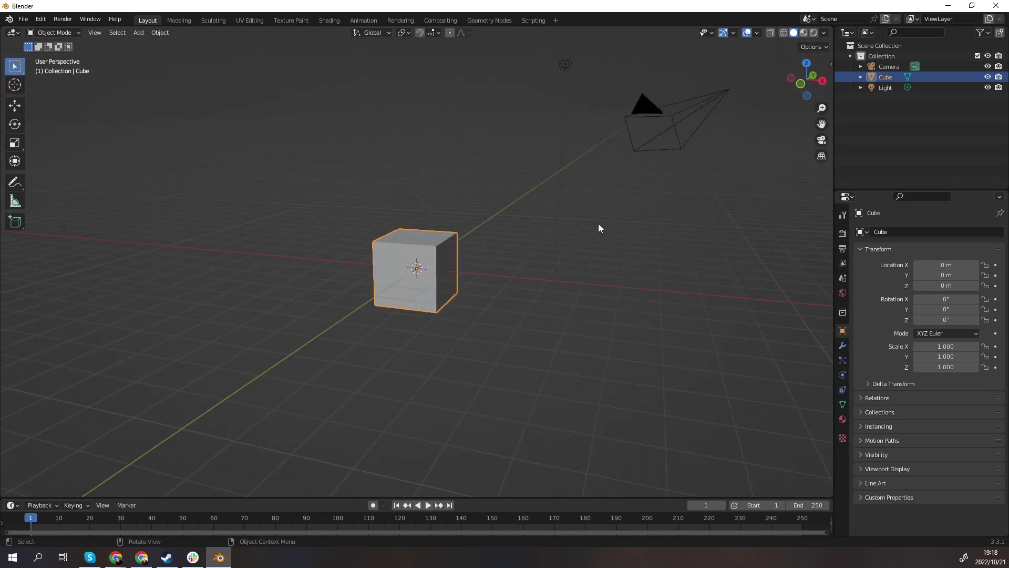
pyautogui.press('KP_1')
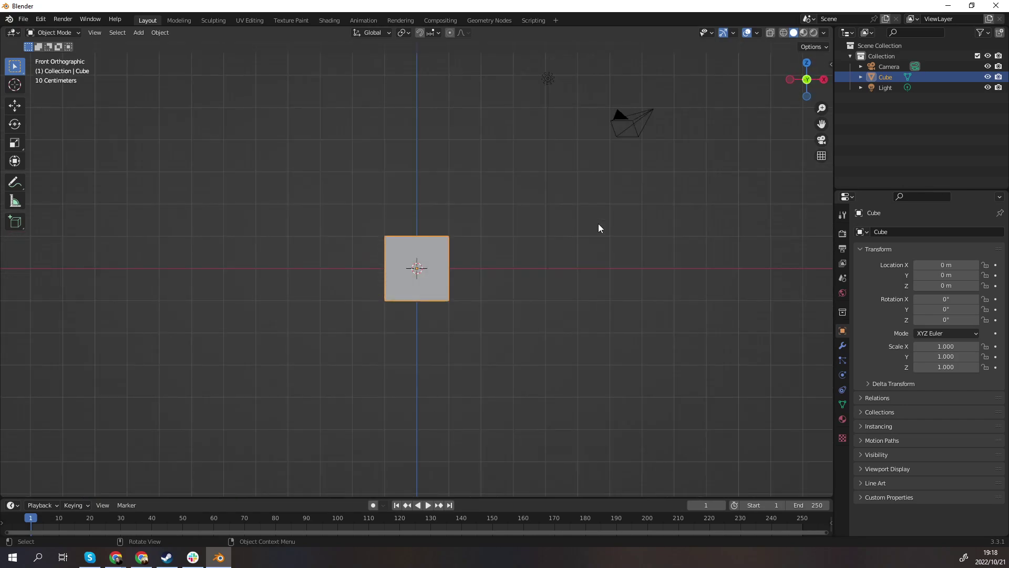
pyautogui.press('`')
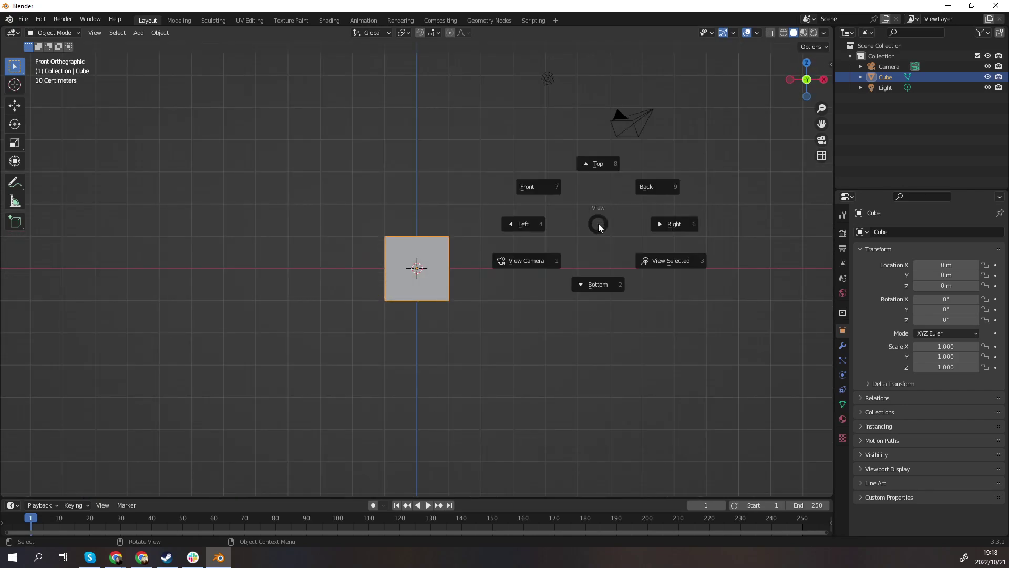
pyautogui.click(558, 204)
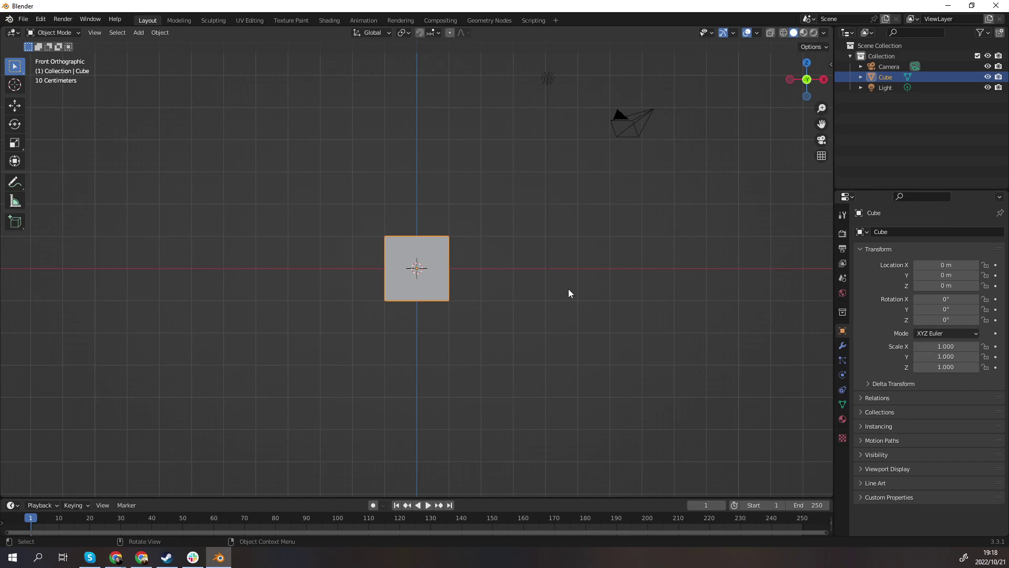
# In Edit Mode, merge all eight cube vertices At Center into one point.
pyautogui.press('Tab')
pyautogui.press('Tab')
pyautogui.click(70, 33)
pyautogui.click(64, 55)
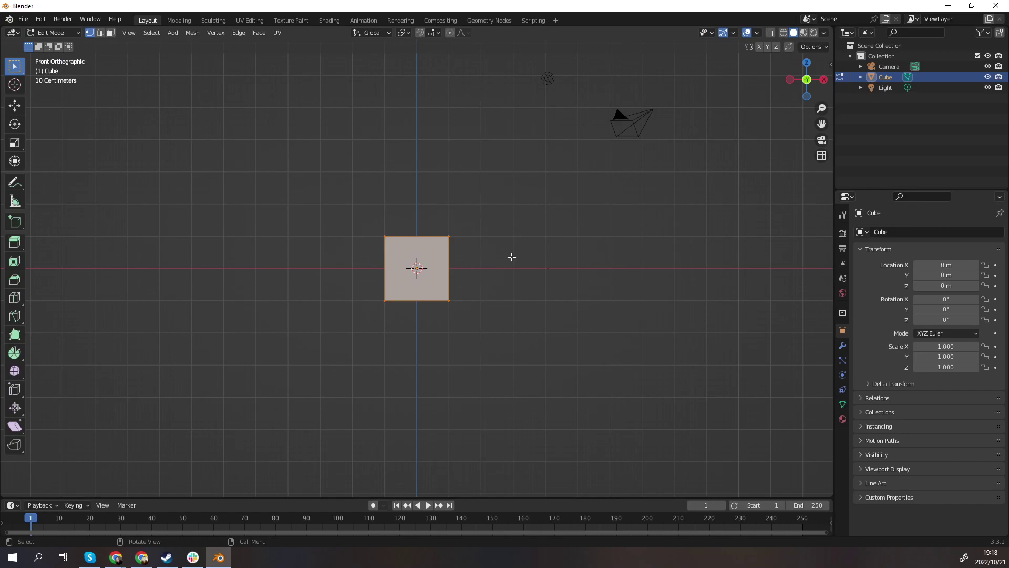
pyautogui.rightClick(512, 258)
pyautogui.rightClick(560, 231)
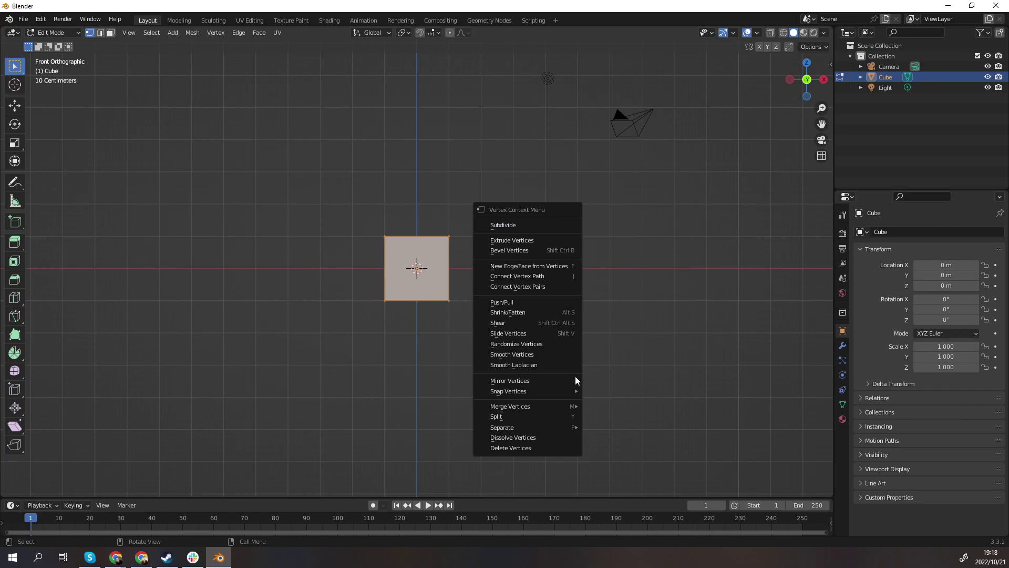
pyautogui.moveTo(563, 405)
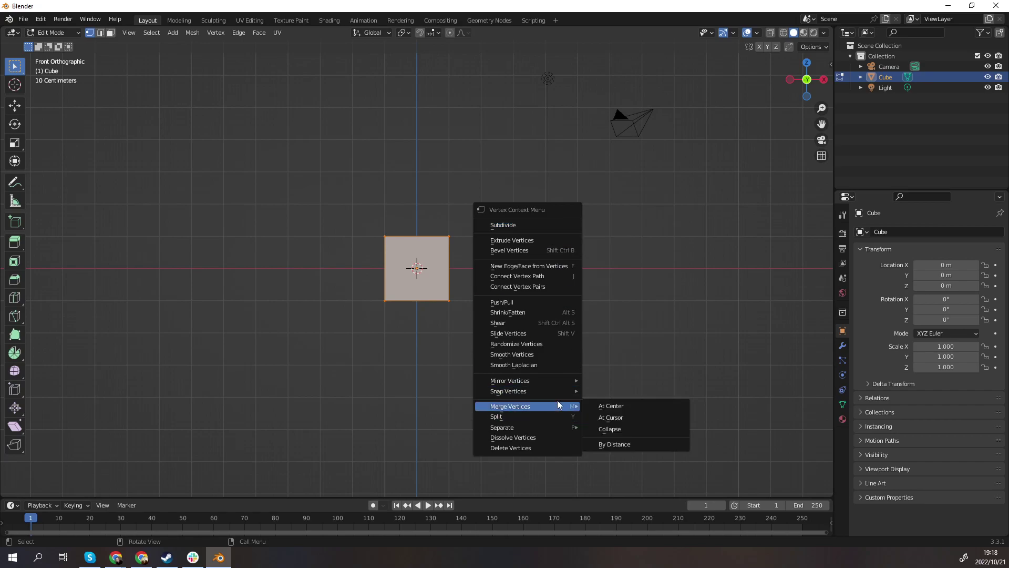
pyautogui.click(633, 405)
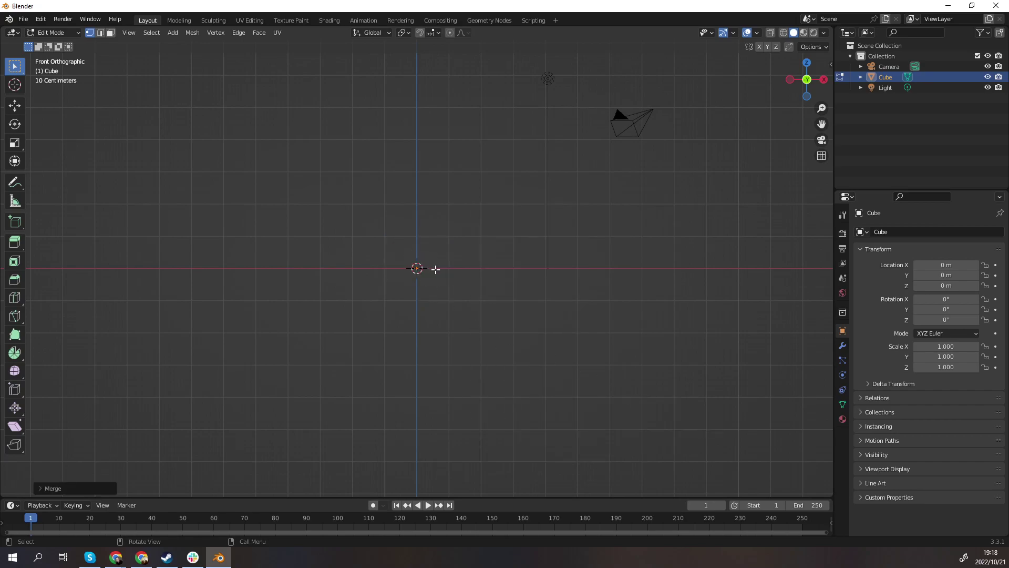
pyautogui.scroll(15, 432, 269)
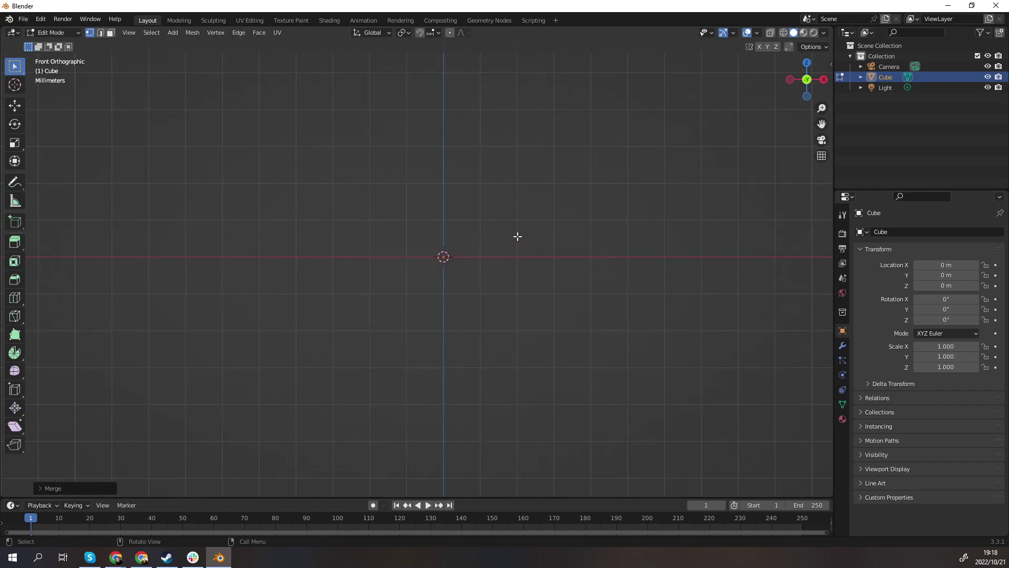
# Frame the point and extrude a first vertex outward along the X axis.
pyautogui.keyDown('shift'); pyautogui.moveTo(490, 295); pyautogui.dragTo(475, 399, button='middle'); pyautogui.keyUp('shift')
pyautogui.scroll(-6, 507, 331)
pyautogui.scroll(-2, 404, 431)
pyautogui.keyDown('shift'); pyautogui.moveTo(383, 430); pyautogui.dragTo(388, 448, button='middle'); pyautogui.keyUp('shift')
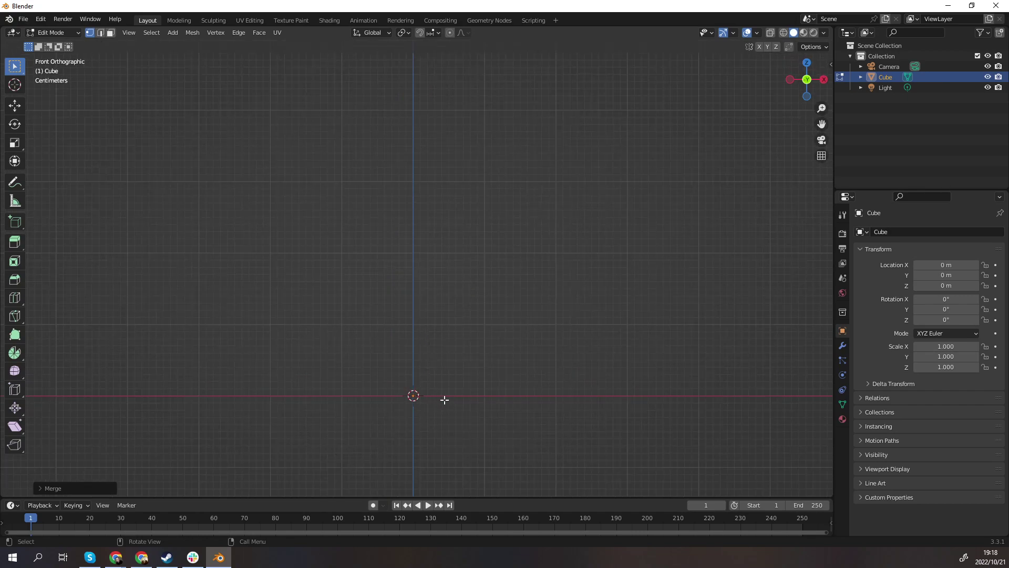
pyautogui.press('e')
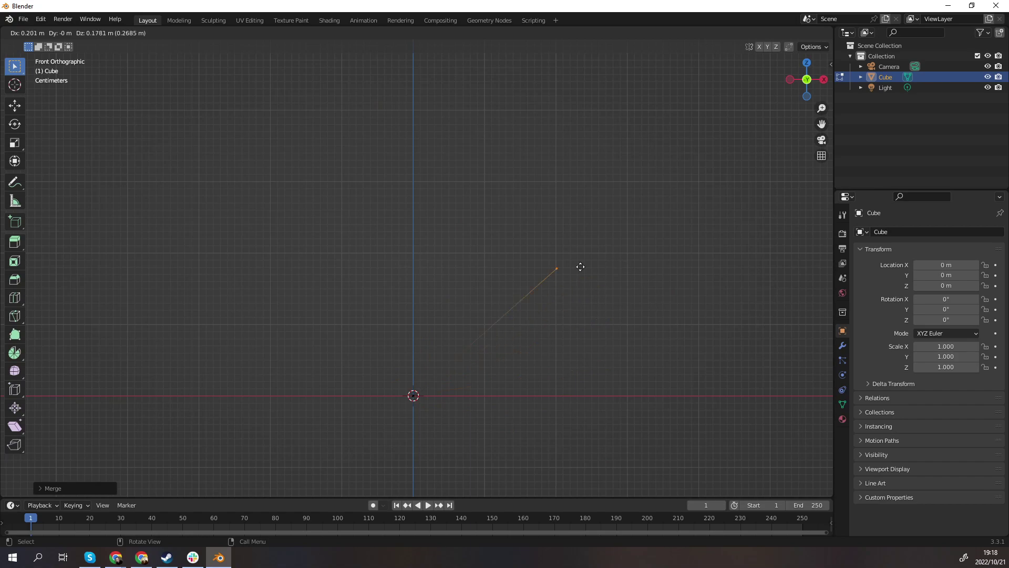
pyautogui.press('x')
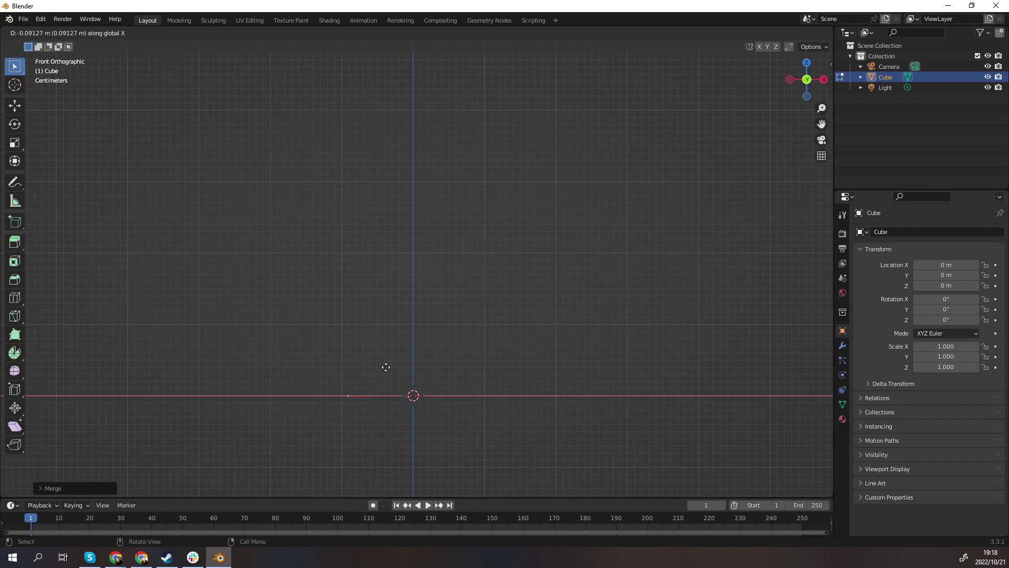
pyautogui.click(519, 360)
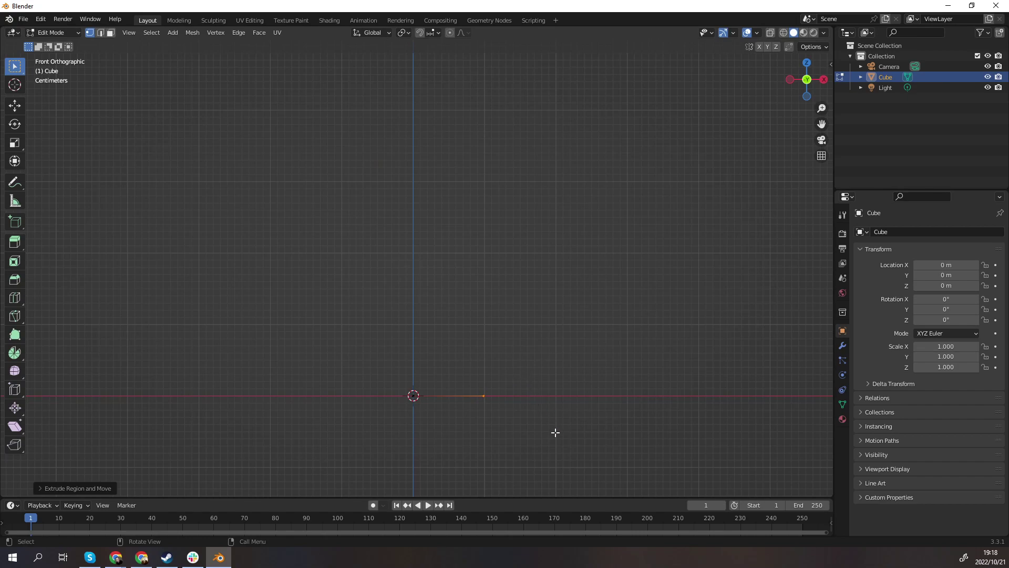
# Extrude vertices up and to the right to start the stem's rise.
pyautogui.press('e')
pyautogui.click(615, 377)
pyautogui.scroll(-2, 594, 399)
pyautogui.press('e')
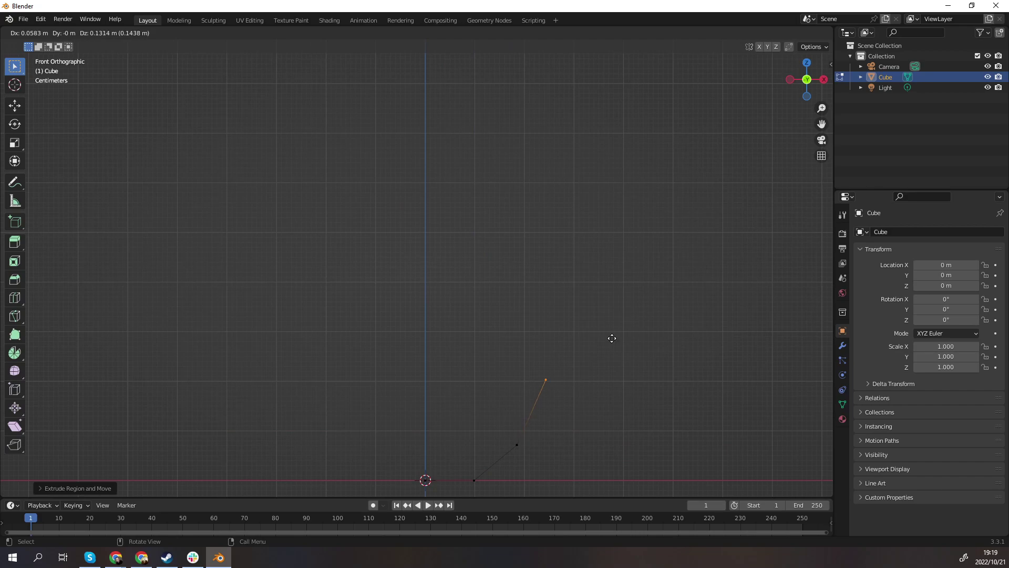
pyautogui.click(612, 339)
pyautogui.scroll(2, 575, 444)
pyautogui.press('e')
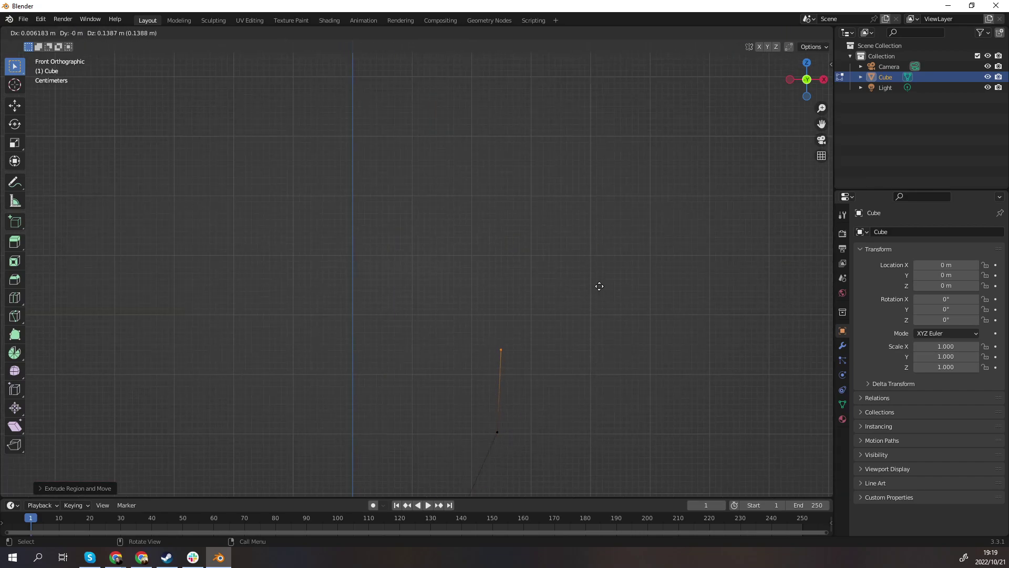
pyautogui.click(598, 294)
pyautogui.scroll(-5, 590, 373)
pyautogui.scroll(2, 568, 310)
# Continue extruding vertices upward to trace the stem's height.
pyautogui.press('e')
pyautogui.scroll(3, 503, 187)
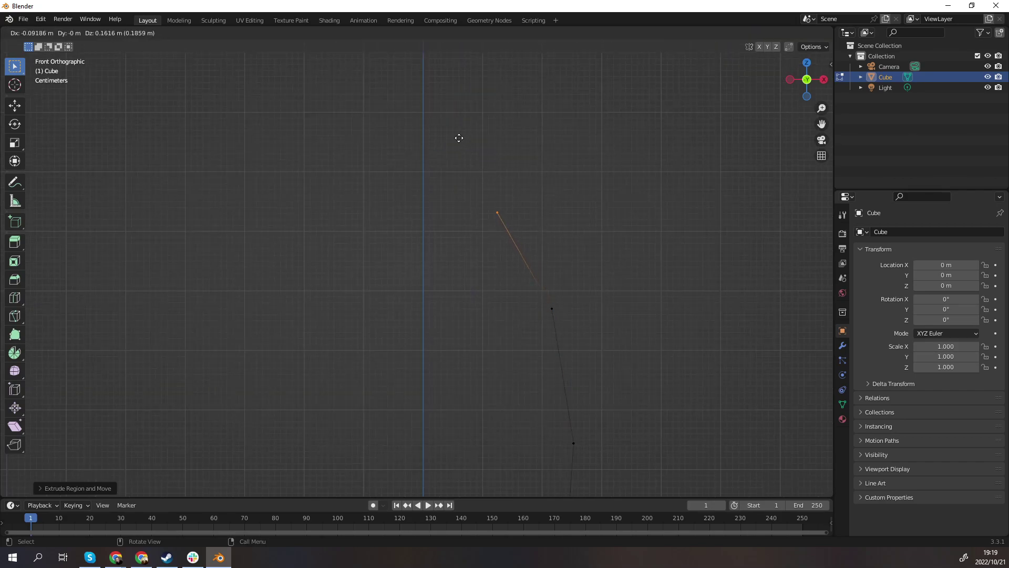
pyautogui.click(470, 125)
pyautogui.press('e')
pyautogui.click(459, 98)
pyautogui.scroll(-2, 459, 97)
pyautogui.keyDown('shift'); pyautogui.moveTo(458, 97); pyautogui.dragTo(453, 203, button='middle'); pyautogui.keyUp('shift')
pyautogui.press('e')
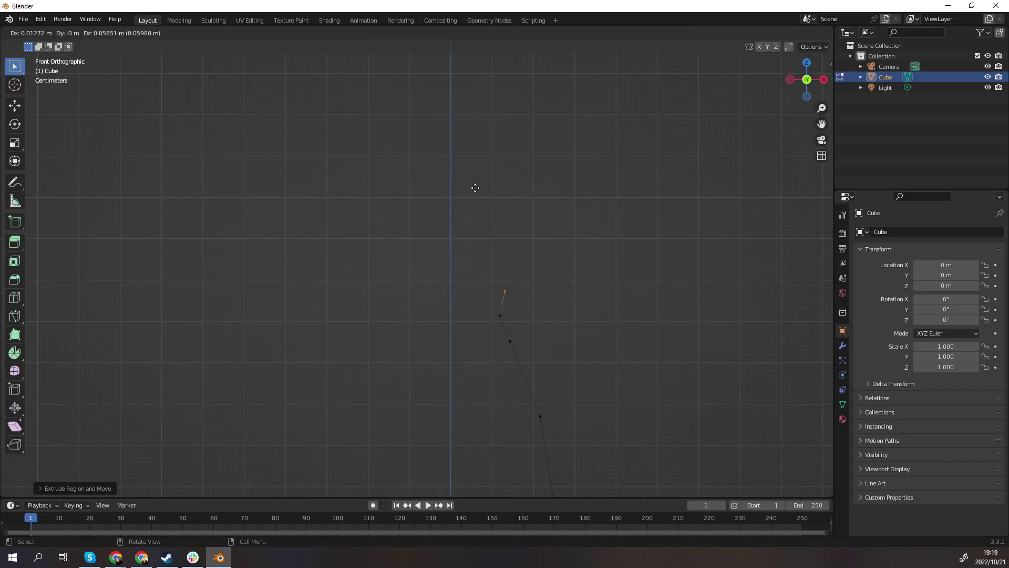
pyautogui.click(469, 183)
# Extrude vertices out to the right and down to form the cap's underside.
pyautogui.press('e')
pyautogui.click(488, 156)
pyautogui.press('e')
pyautogui.click(542, 174)
pyautogui.scroll(-1, 495, 251)
pyautogui.keyDown('shift'); pyautogui.moveTo(581, 299); pyautogui.dragTo(549, 279, button='middle'); pyautogui.keyUp('shift')
pyautogui.press('e')
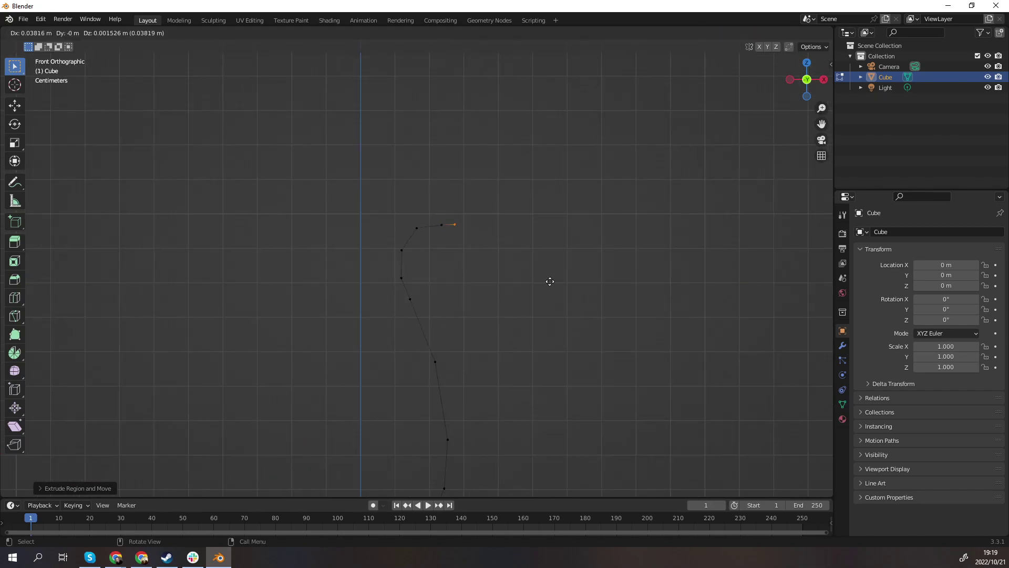
pyautogui.click(570, 298)
pyautogui.scroll(-2, 570, 298)
pyautogui.scroll(2, 568, 314)
pyautogui.press('e')
pyautogui.click(599, 349)
# Extend the chain further right, then vertically, to shape the cap's outer rim.
pyautogui.press('e')
pyautogui.click(747, 350)
pyautogui.scroll(-1, 540, 359)
pyautogui.keyDown('shift'); pyautogui.moveTo(624, 288); pyautogui.dragTo(592, 333, button='middle'); pyautogui.keyUp('shift')
pyautogui.press('e')
pyautogui.click(664, 318)
pyautogui.scroll(3, 613, 263)
pyautogui.scroll(-5, 641, 331)
pyautogui.press('e')
pyautogui.click(662, 285)
pyautogui.scroll(-2, 621, 437)
pyautogui.press('e')
pyautogui.click(628, 284)
# Extrude vertices back toward the left across the top of the cap.
pyautogui.scroll(-3, 586, 373)
pyautogui.press('e')
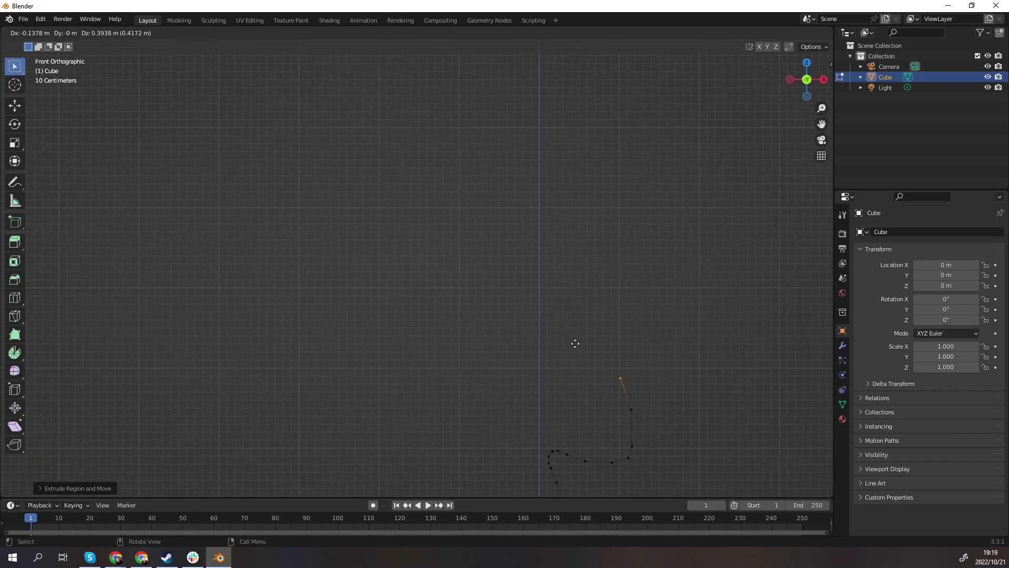
pyautogui.click(548, 317)
pyautogui.scroll(3, 593, 383)
pyautogui.press('e')
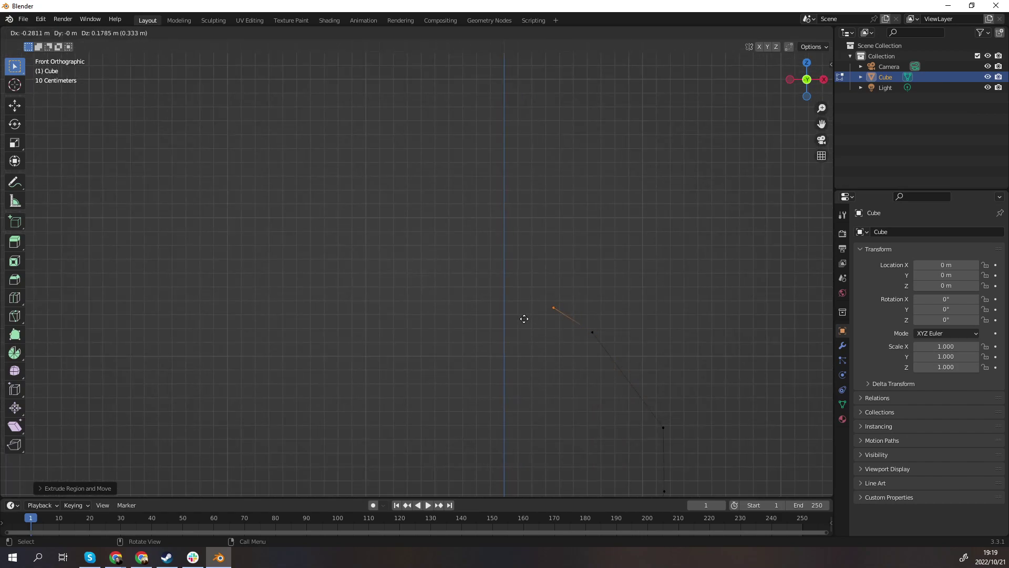
pyautogui.click(511, 318)
pyautogui.press('e')
# Place the final extruded vertex and nudge the end vertex toward the centre.
pyautogui.click(476, 317)
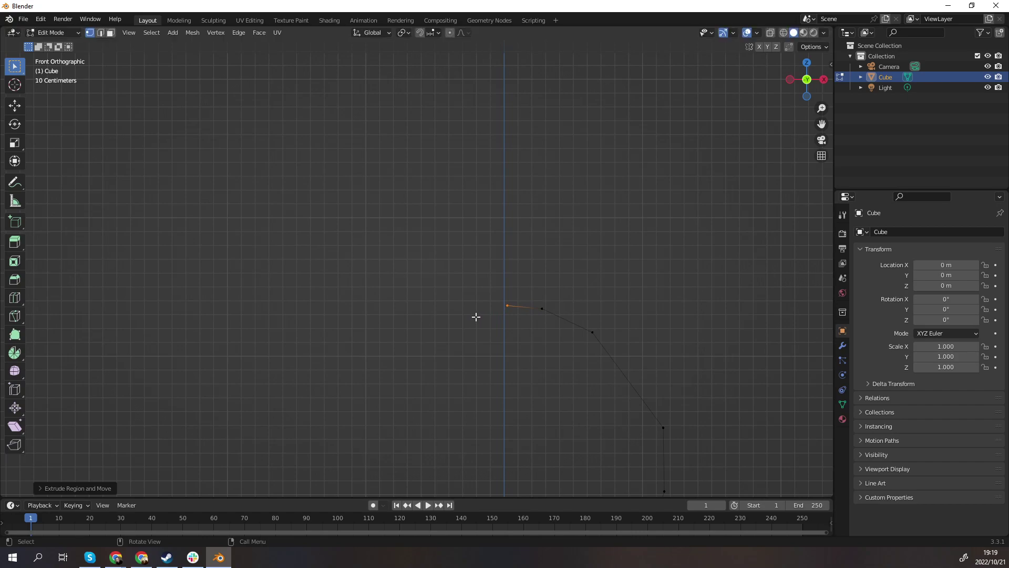
pyautogui.scroll(20, 507, 315)
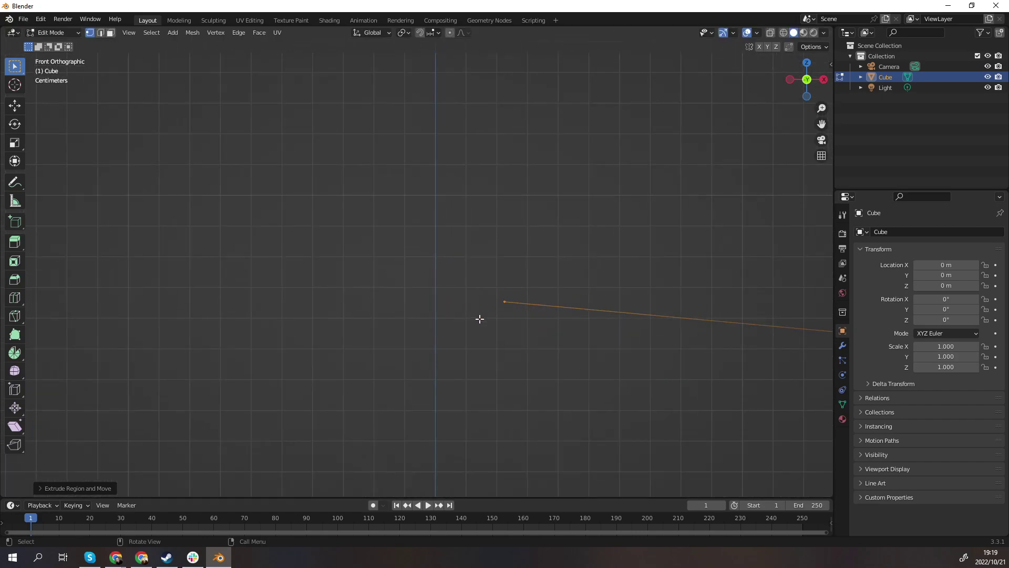
pyautogui.scroll(-4, 628, 331)
pyautogui.scroll(4, 636, 336)
pyautogui.scroll(-4, 683, 361)
pyautogui.scroll(6, 673, 362)
pyautogui.scroll(1, 649, 359)
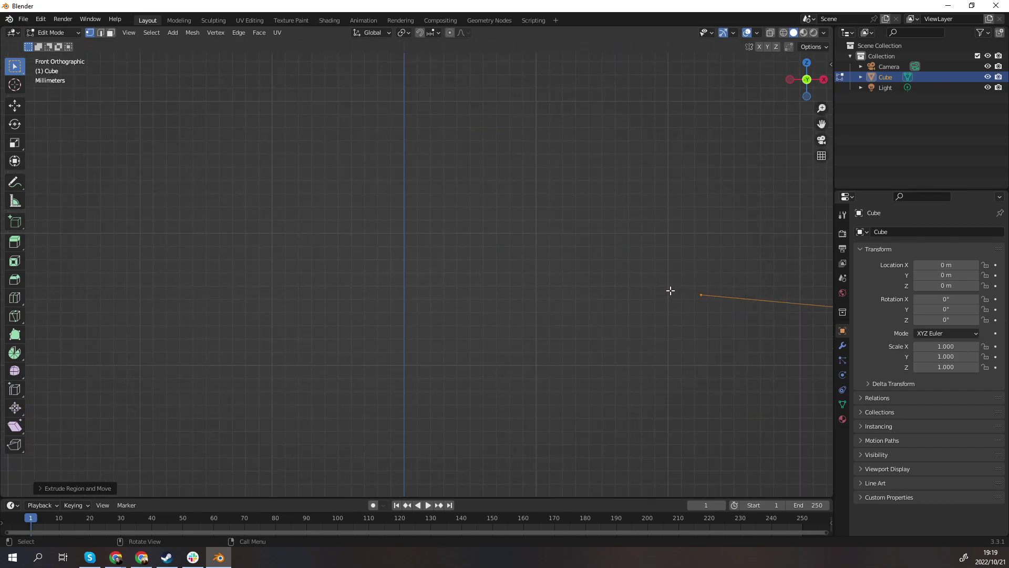
pyautogui.press('g')
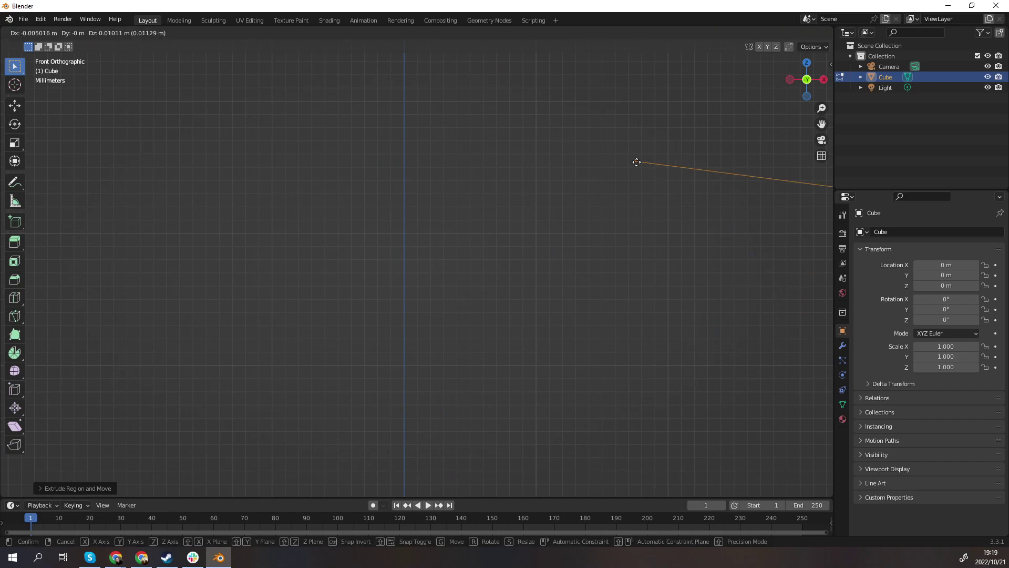
pyautogui.click(432, 302)
# Move the end vertex precisely onto the Z axis and zoom back out.
pyautogui.keyDown('shift'); pyautogui.moveTo(370, 289); pyautogui.dragTo(572, 292, button='middle'); pyautogui.keyUp('shift')
pyautogui.press('g')
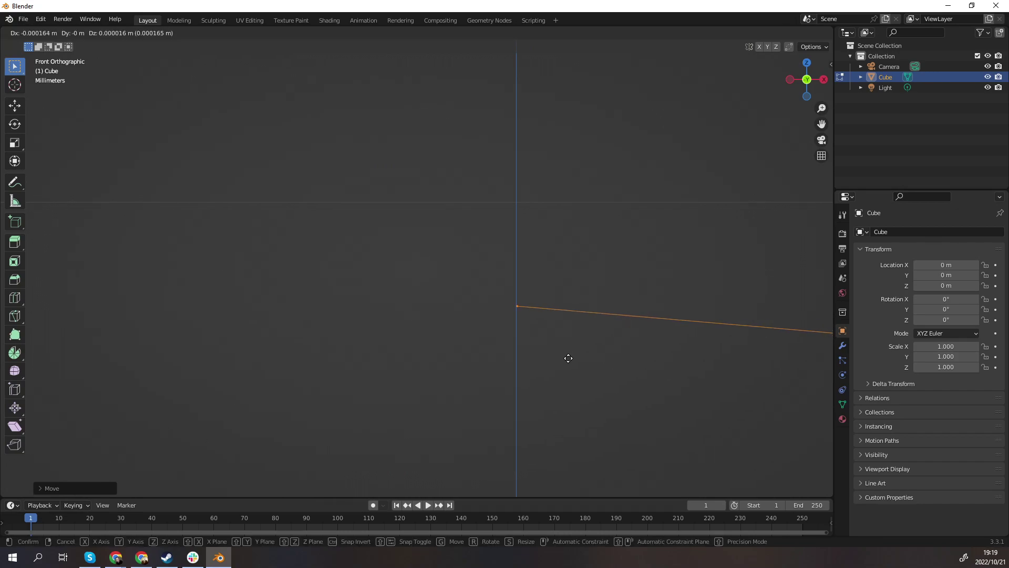
pyautogui.click(568, 357)
pyautogui.scroll(-10, 548, 345)
pyautogui.scroll(-8, 439, 289)
pyautogui.scroll(6, 428, 329)
pyautogui.scroll(4, 567, 198)
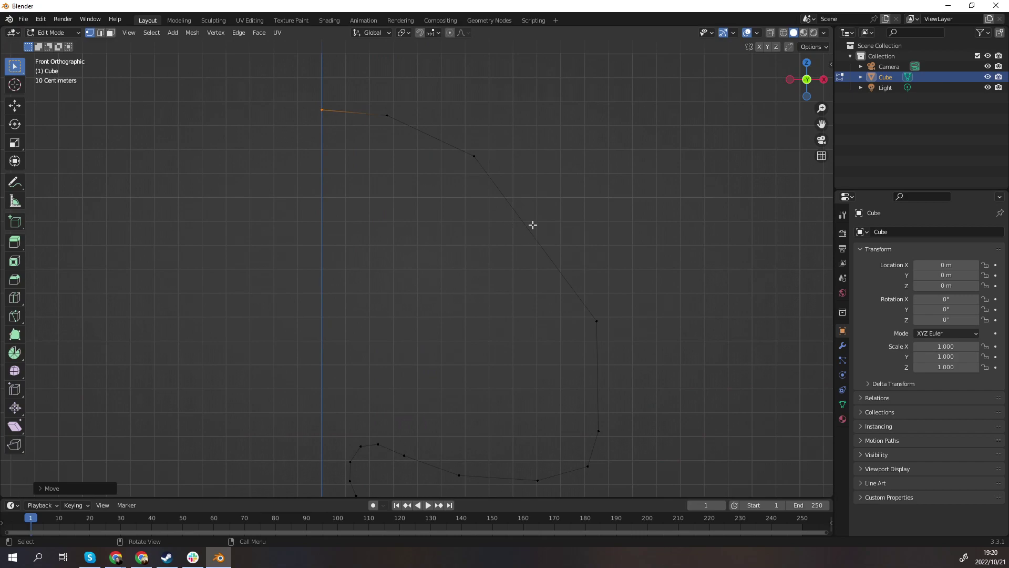
# Subdivide the long slanted edge to add a midpoint vertex.
pyautogui.moveTo(464, 139); pyautogui.dragTo(666, 342)
pyautogui.rightClick(601, 270)
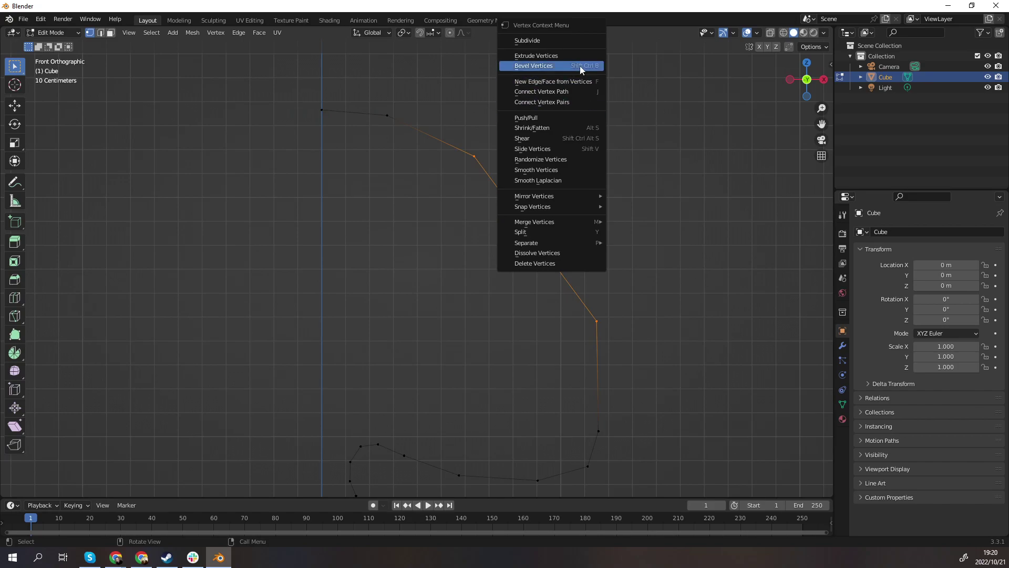
pyautogui.click(562, 40)
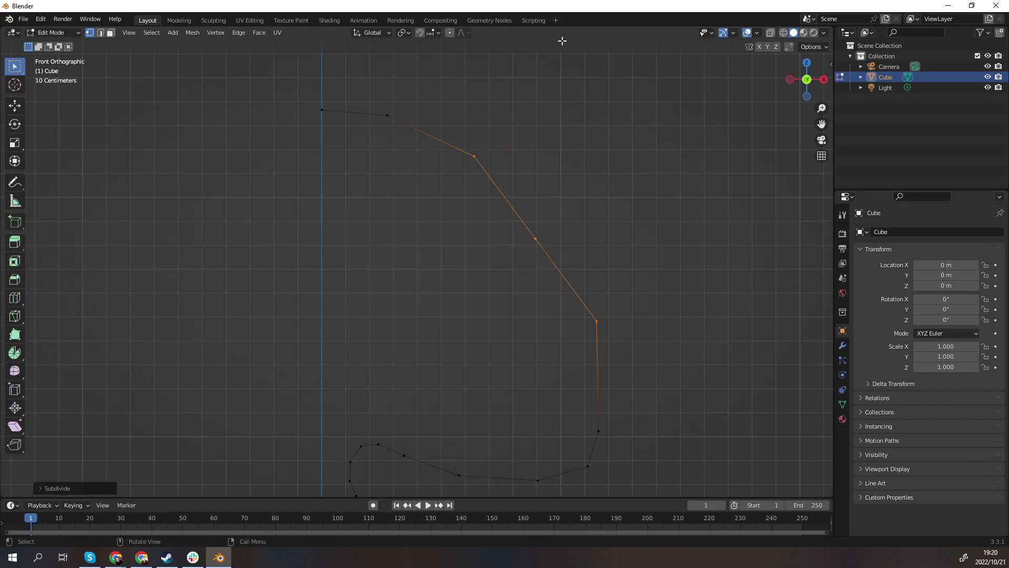
pyautogui.click(494, 265)
# Nudge the lower slanted vertex and the new midpoint into a smoother curve, then deselect.
pyautogui.moveTo(570, 304); pyautogui.dragTo(694, 348)
pyautogui.press('g')
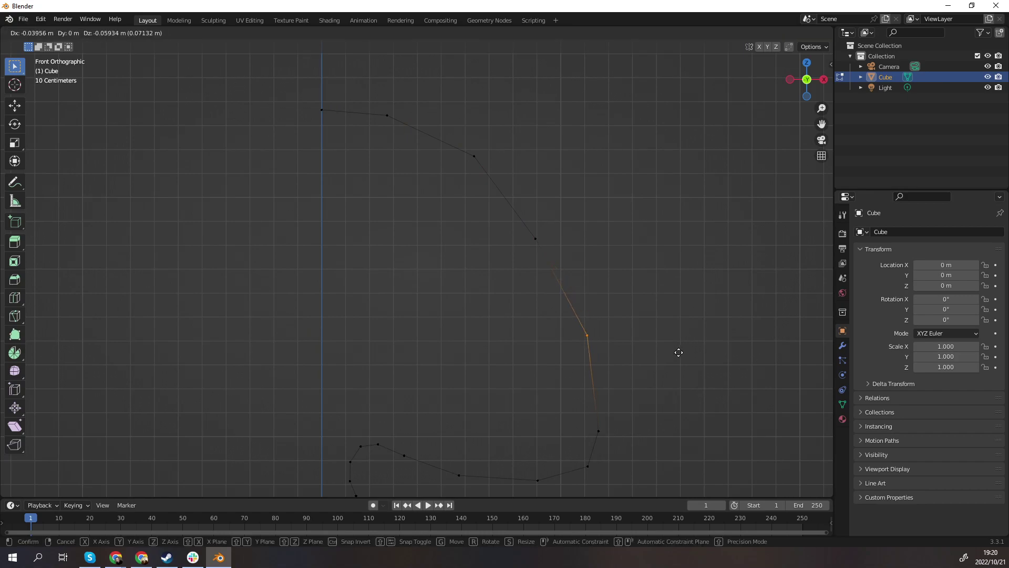
pyautogui.click(679, 352)
pyautogui.moveTo(511, 223); pyautogui.dragTo(538, 241)
pyautogui.press('g')
pyautogui.click(536, 238)
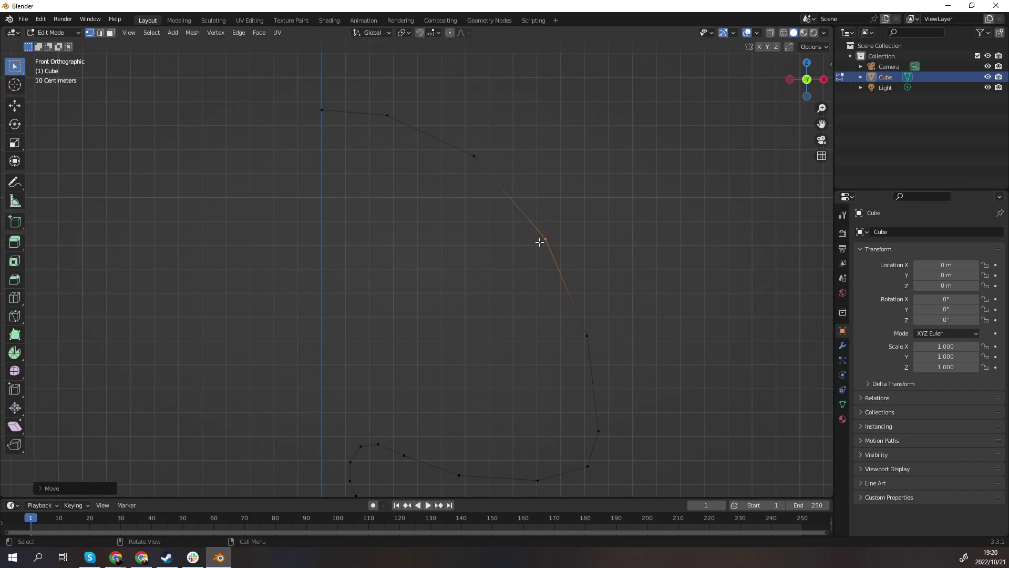
pyautogui.scroll(-3, 525, 241)
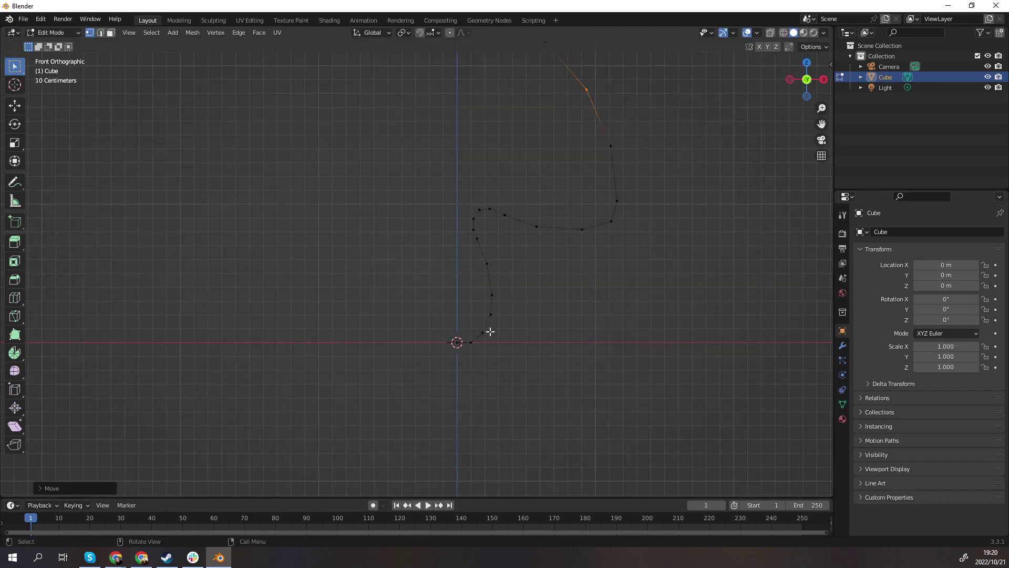
pyautogui.scroll(-1, 516, 316)
pyautogui.click(518, 317)
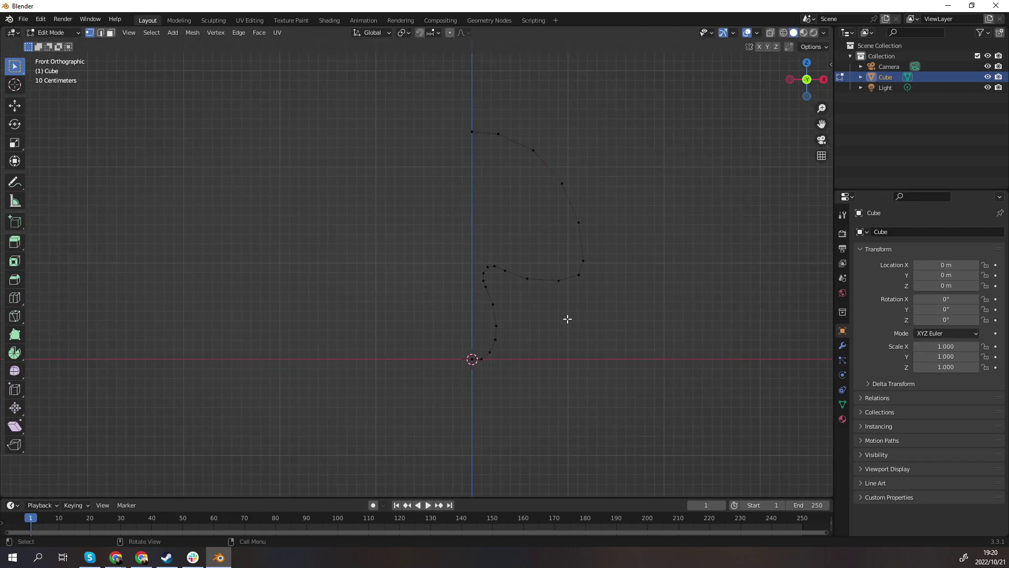
# Return to Object Mode and bring up the Add Modifier list in Modifier Properties.
pyautogui.press('Tab')
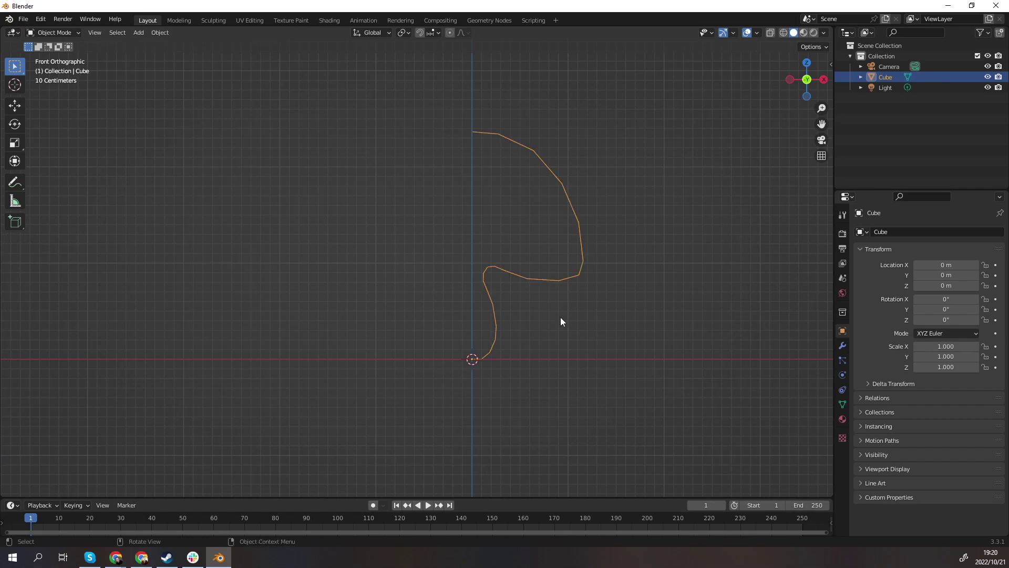
pyautogui.click(842, 345)
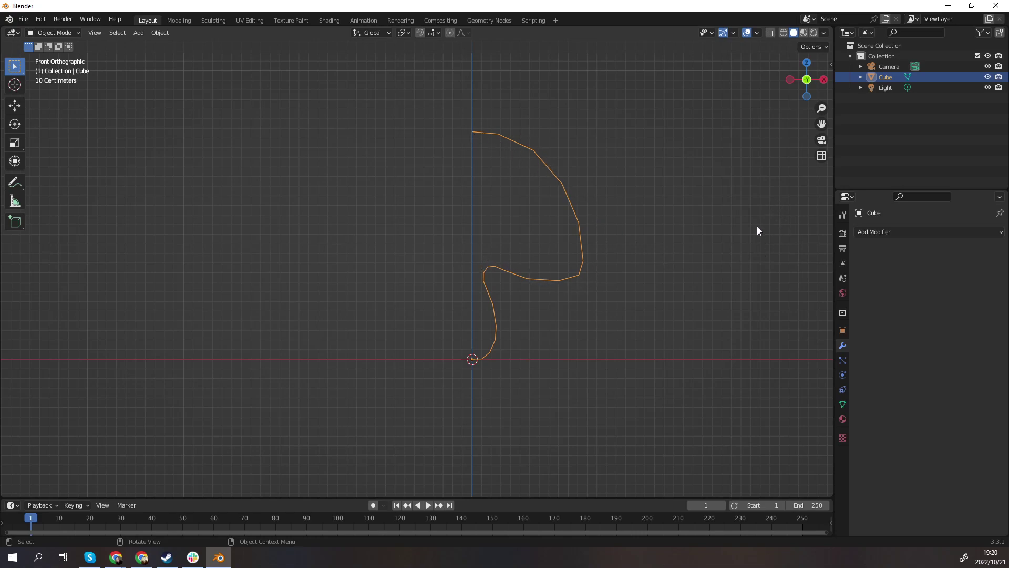
pyautogui.click(881, 232)
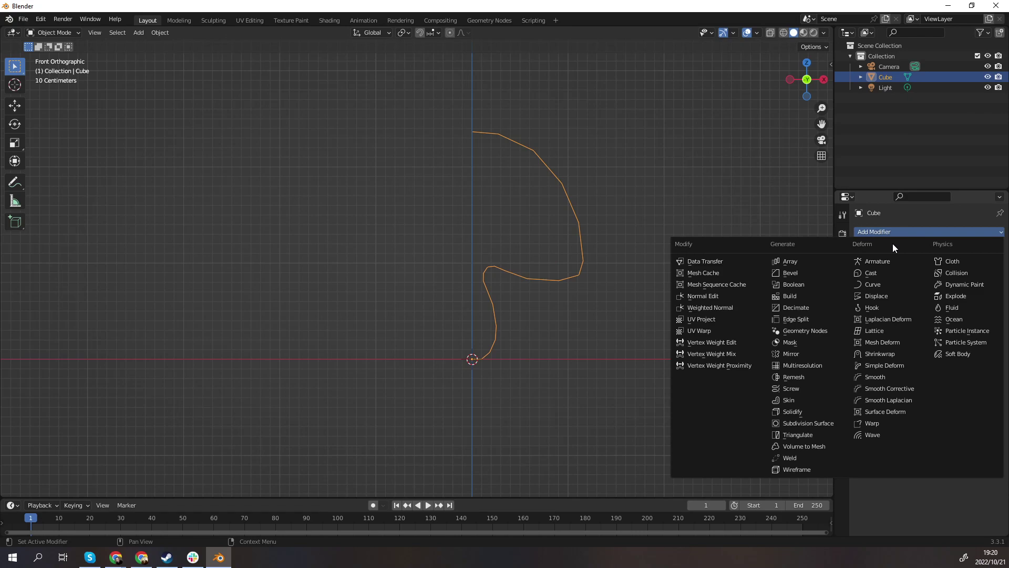
pyautogui.click(911, 229)
pyautogui.click(911, 229)
# Add the Screw modifier and orbit to inspect the revolved mushroom from below.
pyautogui.click(806, 389)
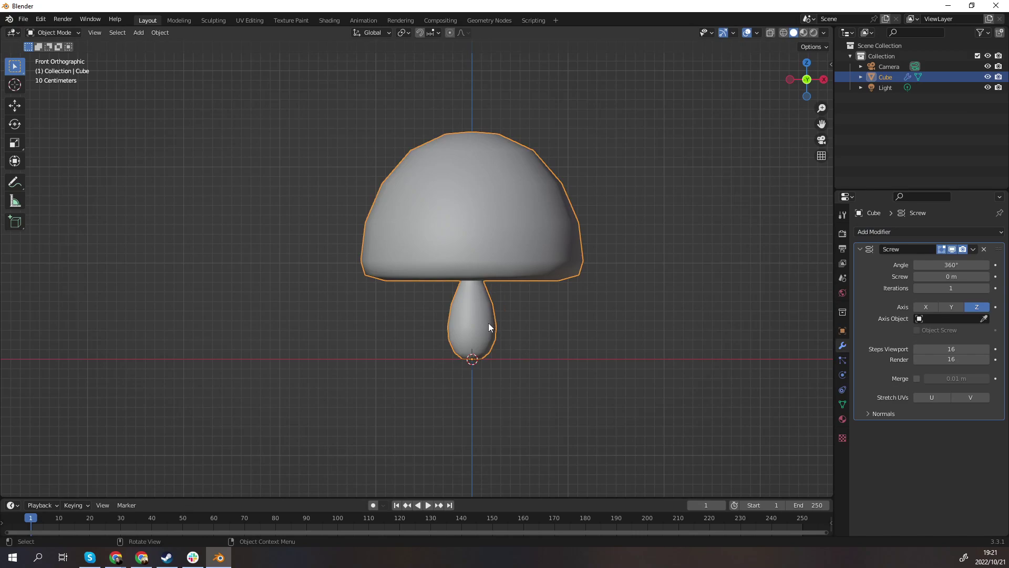
pyautogui.scroll(1, 512, 263)
pyautogui.scroll(-3, 452, 250)
pyautogui.scroll(4, 452, 277)
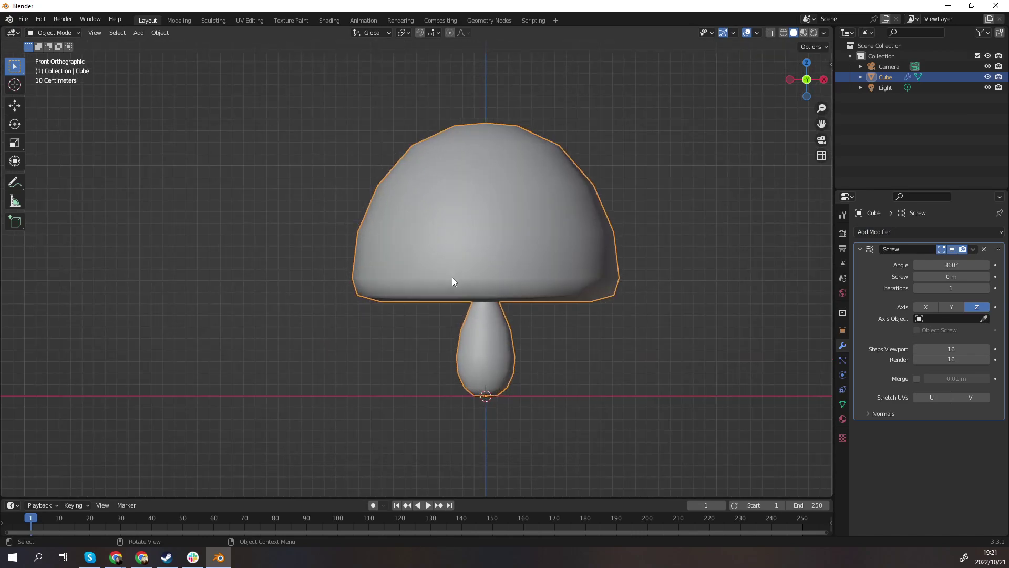
pyautogui.moveTo(493, 313); pyautogui.dragTo(411, 282, button='middle')
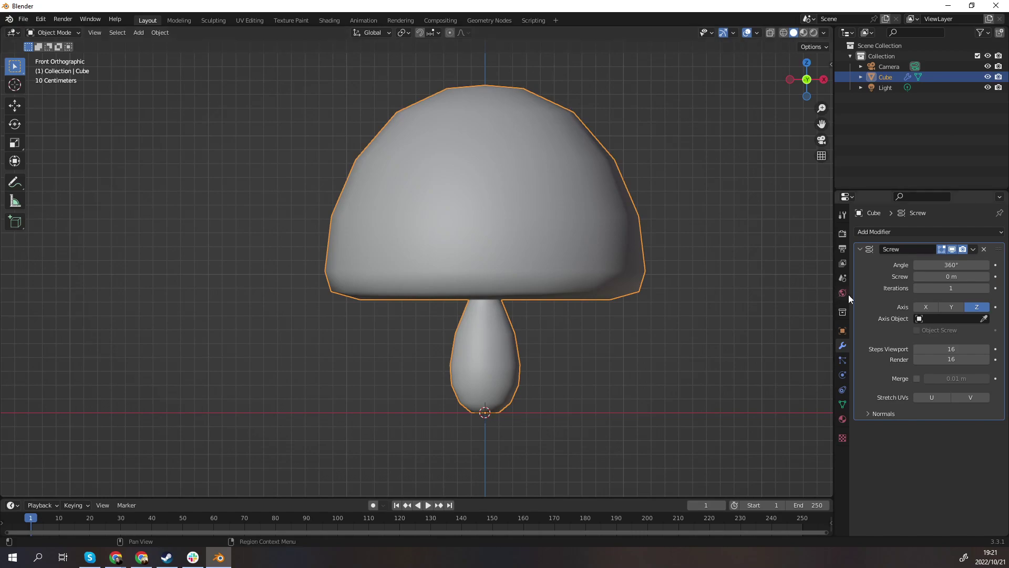
# Add a Subdivision Surface modifier with viewport and render levels both set to 6.
pyautogui.click(861, 249)
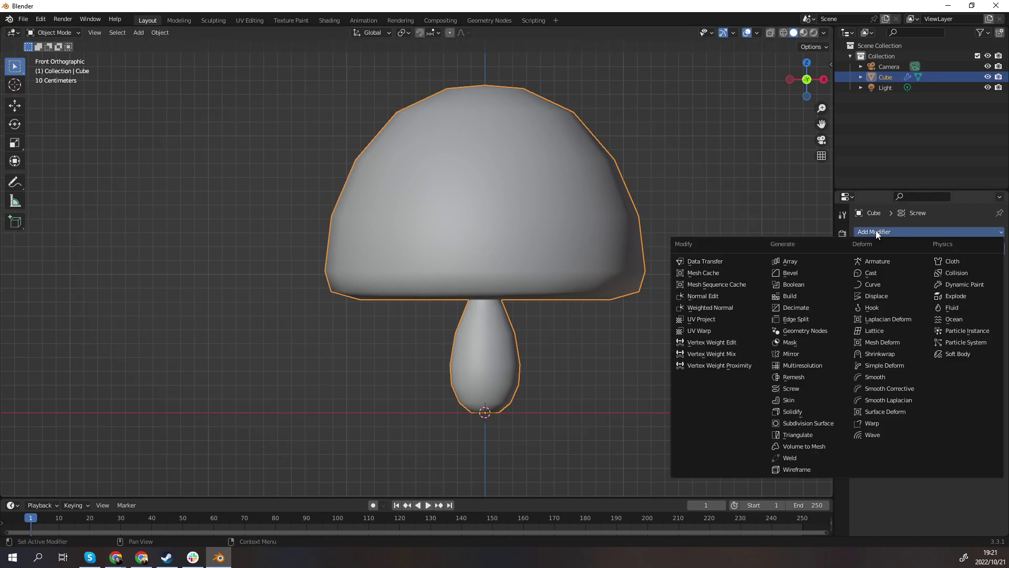
pyautogui.click(818, 424)
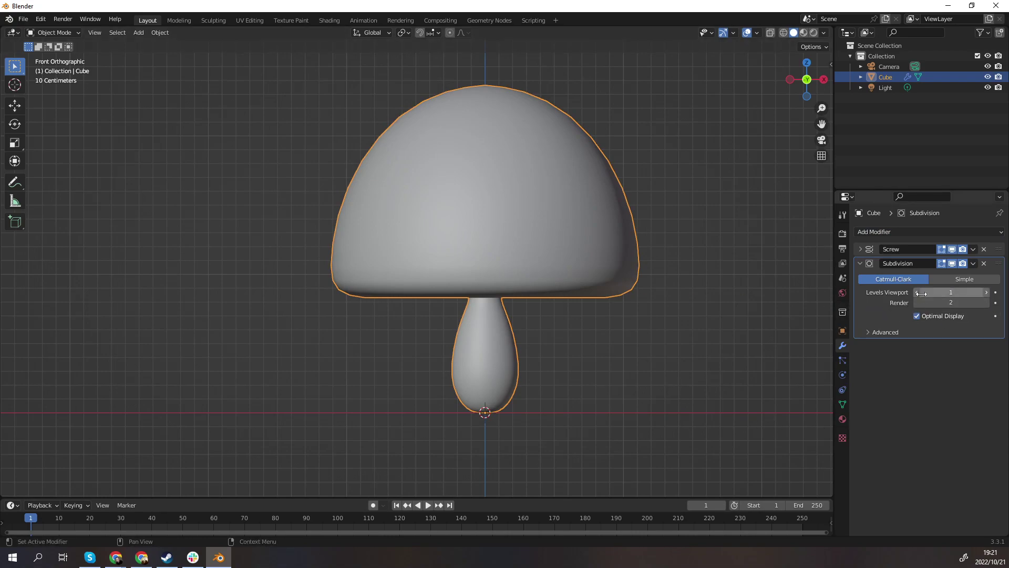
pyautogui.moveTo(941, 303); pyautogui.dragTo(967, 303)
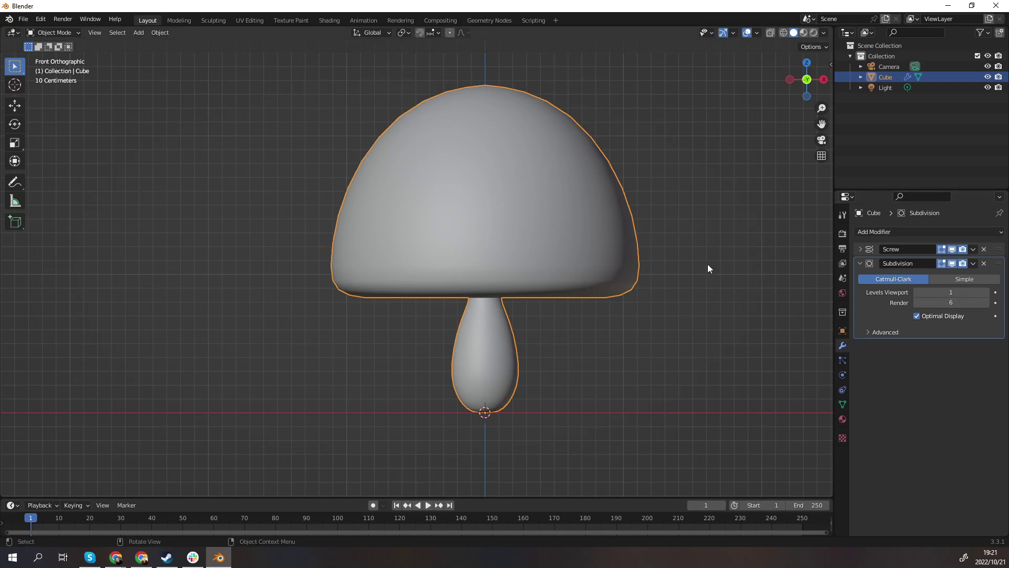
pyautogui.moveTo(578, 202); pyautogui.dragTo(530, 199, button='middle')
pyautogui.moveTo(928, 292); pyautogui.dragTo(964, 292)
pyautogui.scroll(-2, 494, 236)
pyautogui.scroll(5, 489, 224)
pyautogui.moveTo(512, 217)
pyautogui.mouseDown(button='middle')
pyautogui.moveTo(558, 200)
pyautogui.moveTo(536, 245)
pyautogui.moveTo(518, 216)
pyautogui.mouseUp(button='middle')
pyautogui.press('KP_1')
pyautogui.scroll(2, 519, 216)
pyautogui.scroll(-4, 509, 226)
pyautogui.scroll(3, 500, 254)
pyautogui.scroll(-3, 515, 242)
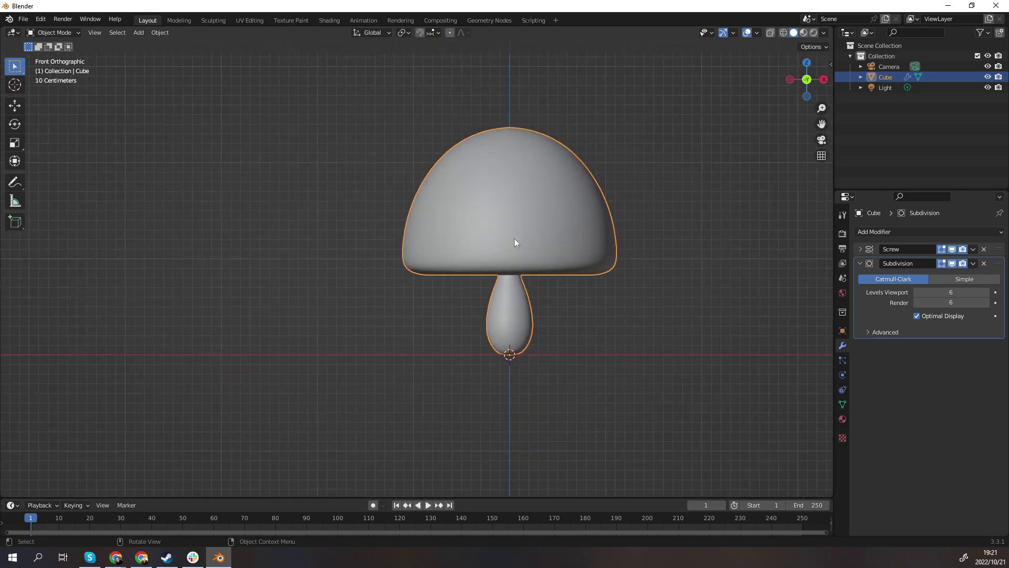
pyautogui.scroll(2, 528, 239)
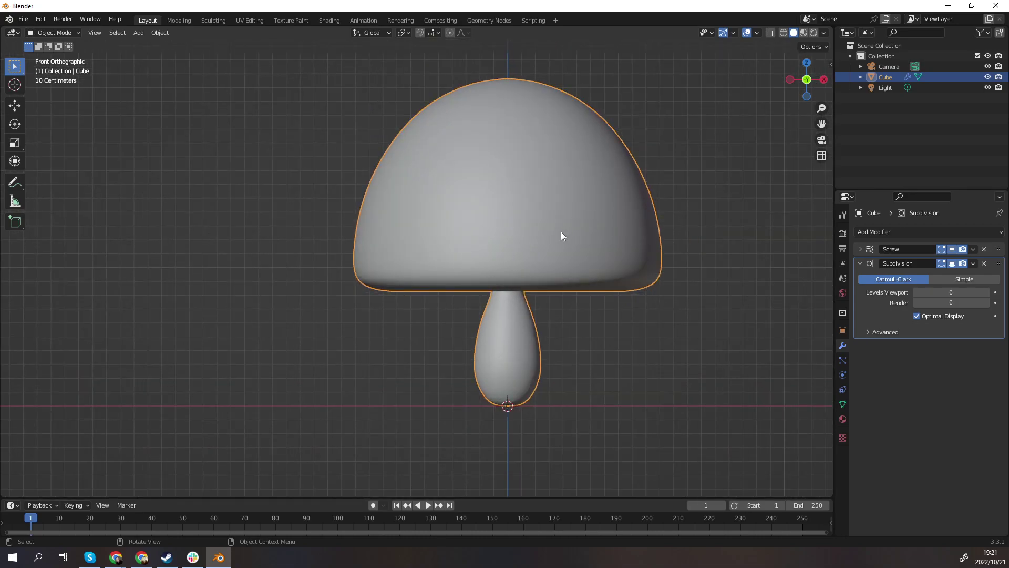
# Enter Edit Mode with X-Ray and proportional editing on, and select a cap-rim vertex.
pyautogui.press('Tab')
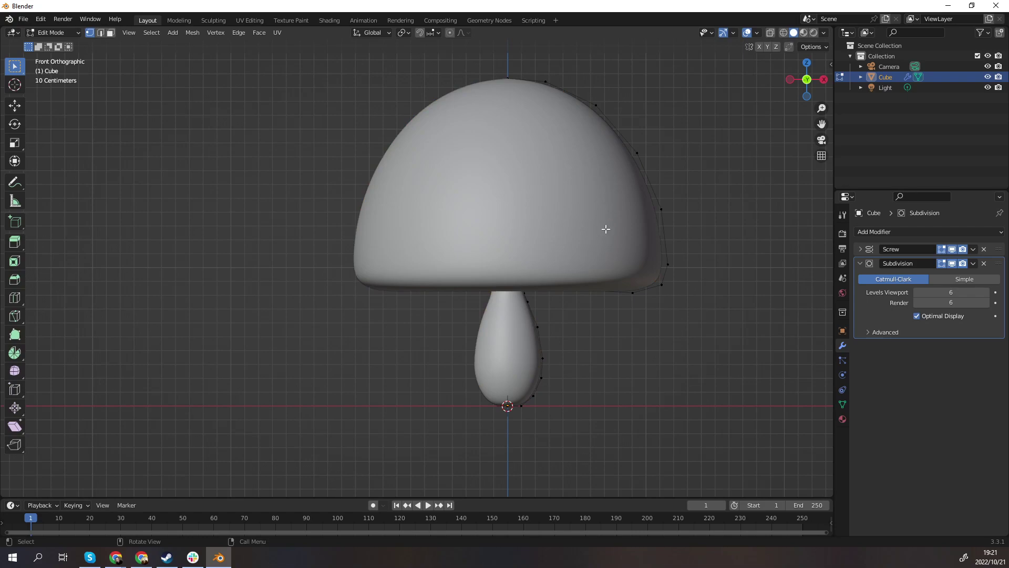
pyautogui.click(772, 33)
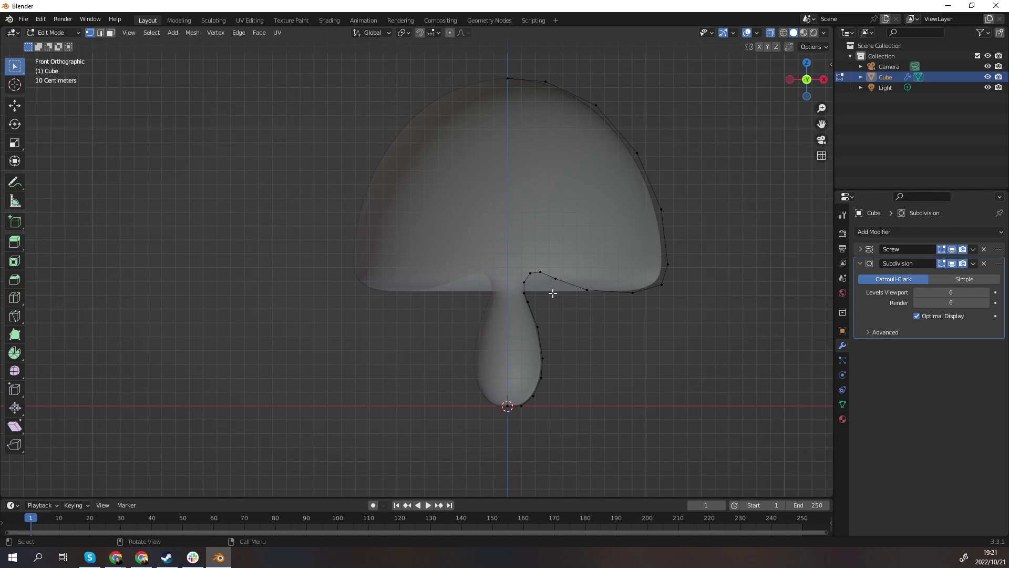
pyautogui.click(450, 33)
pyautogui.click(671, 261)
# Pull the cap's rim point outward with proportional falloff so the rim flares wider.
pyautogui.press('g')
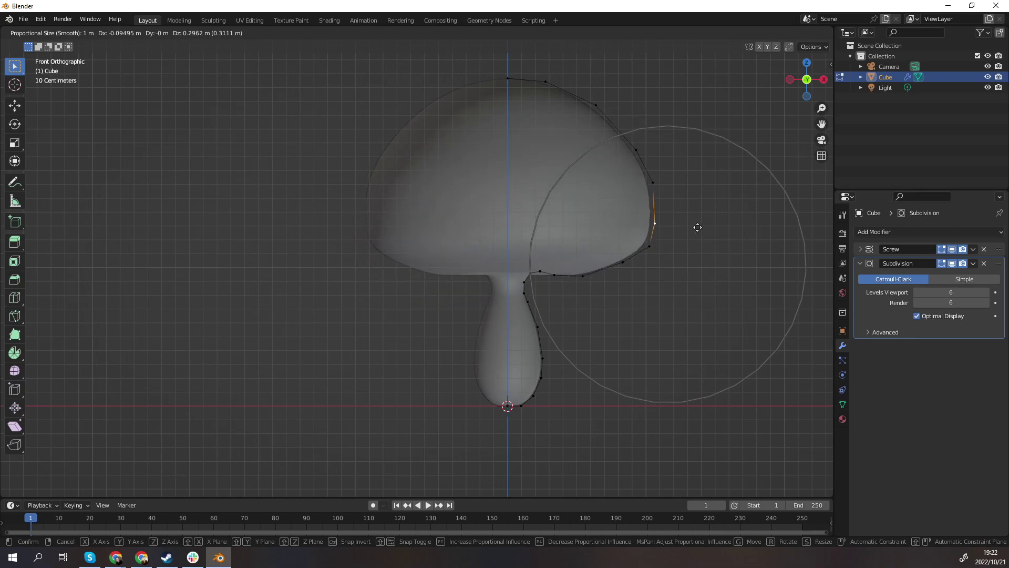
pyautogui.scroll(20, 683, 263)
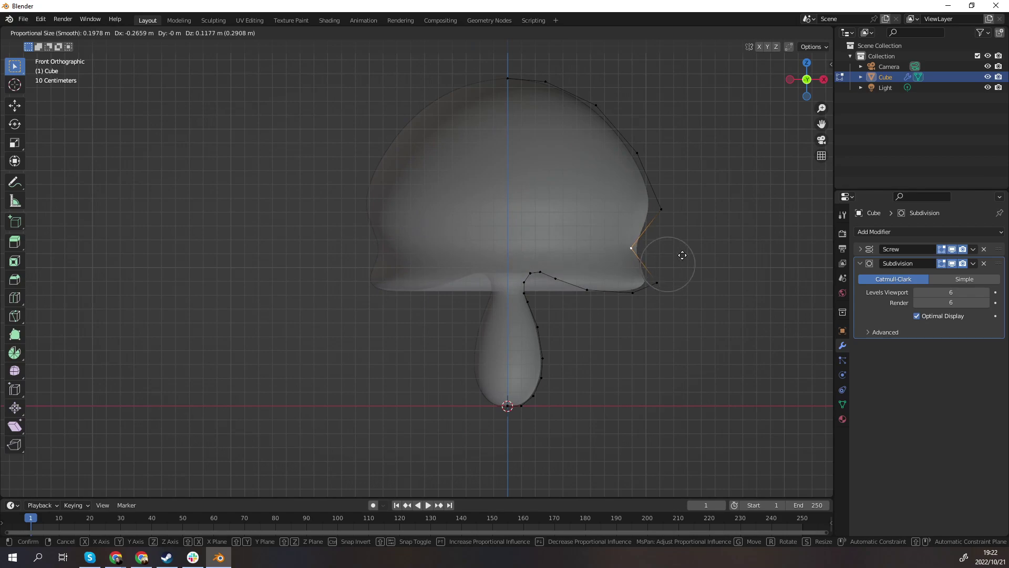
pyautogui.scroll(4, 681, 255)
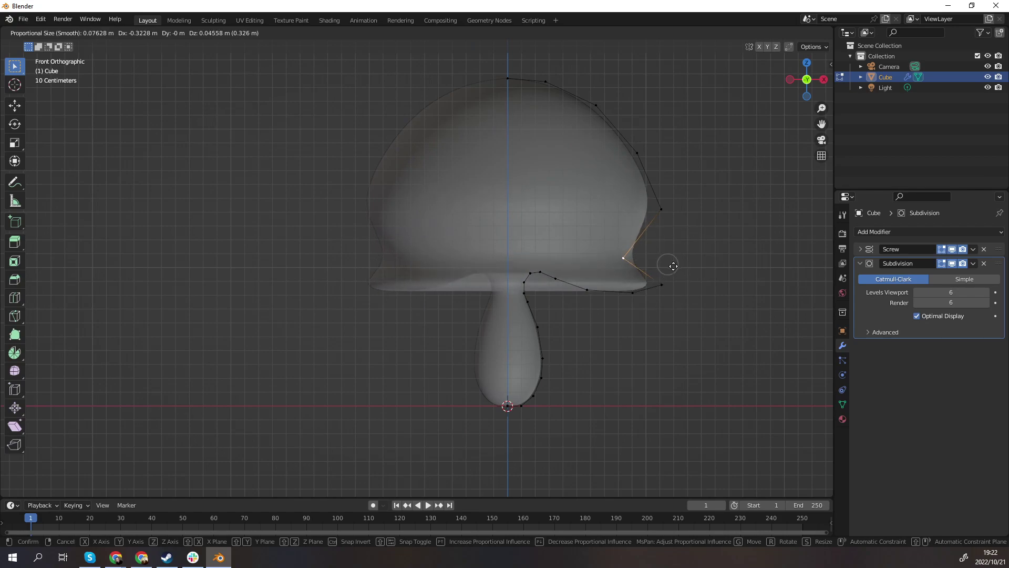
pyautogui.scroll(2, 683, 260)
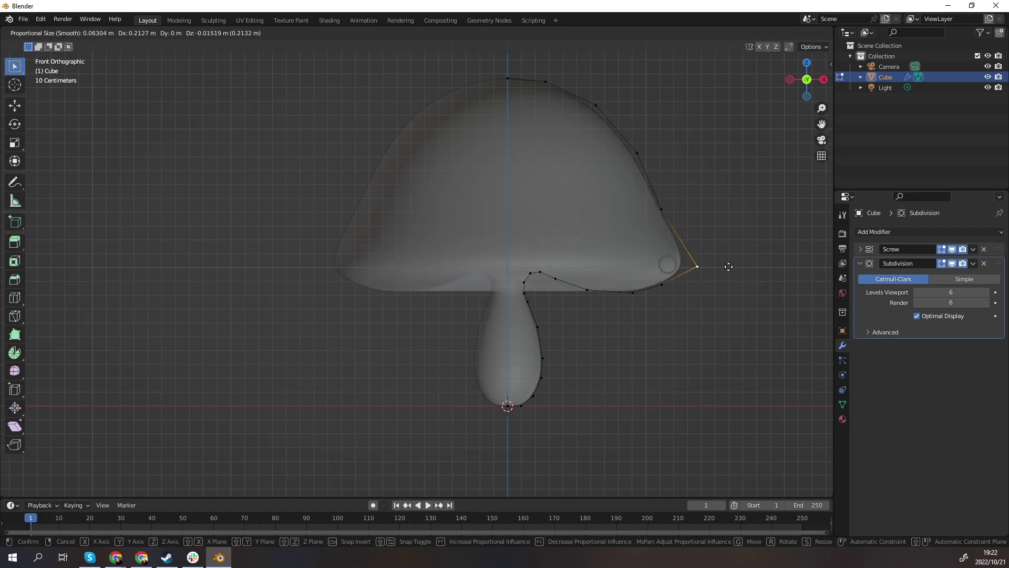
pyautogui.scroll(-7, 699, 266)
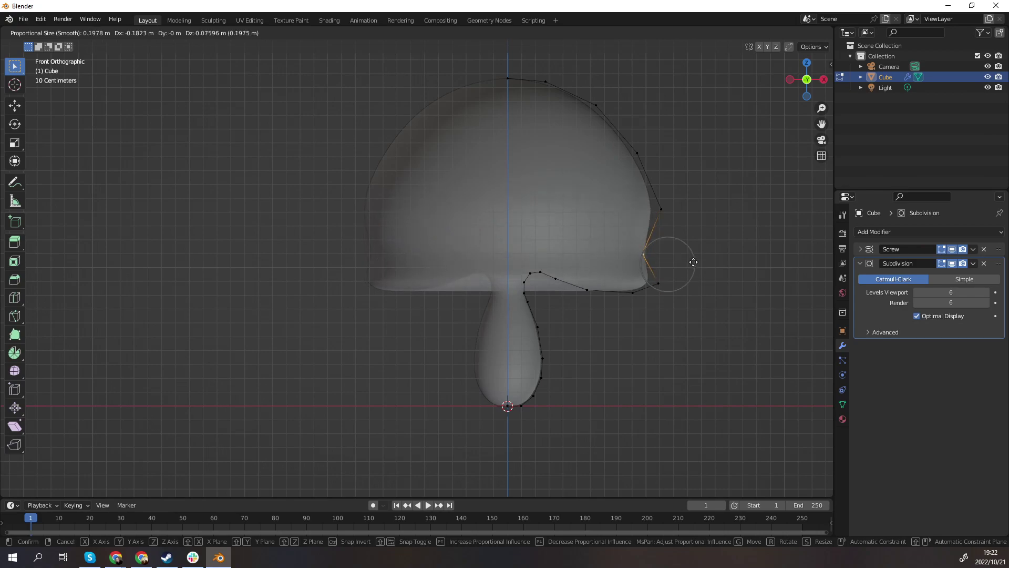
pyautogui.scroll(-12, 693, 262)
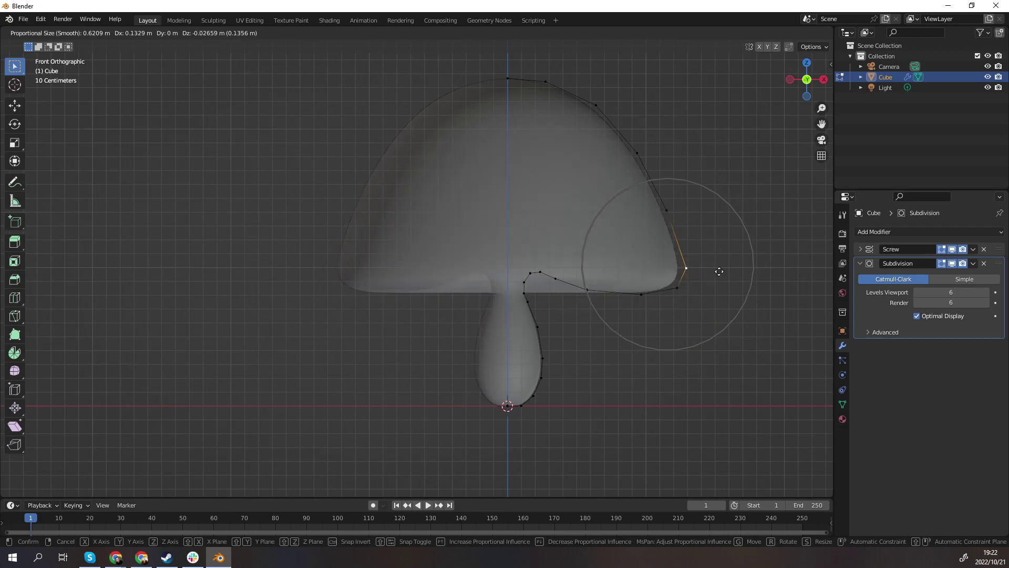
pyautogui.click(707, 291)
# Raise a point on the cap's underside with soft falloff so it curves into the stem.
pyautogui.scroll(1, 655, 294)
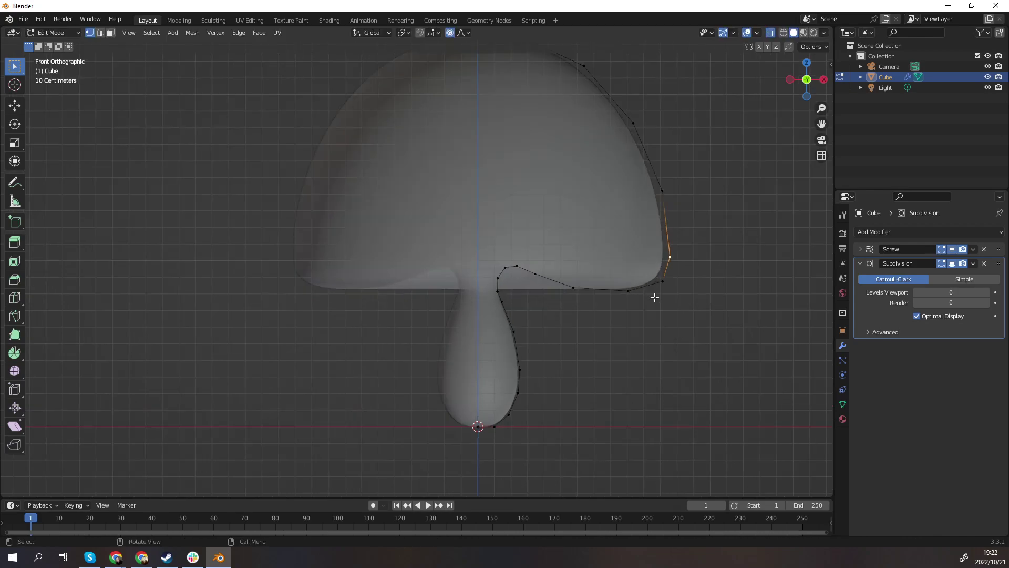
pyautogui.scroll(-3, 623, 308)
pyautogui.scroll(1, 610, 316)
pyautogui.scroll(-1, 601, 291)
pyautogui.scroll(1, 601, 292)
pyautogui.scroll(3, 570, 286)
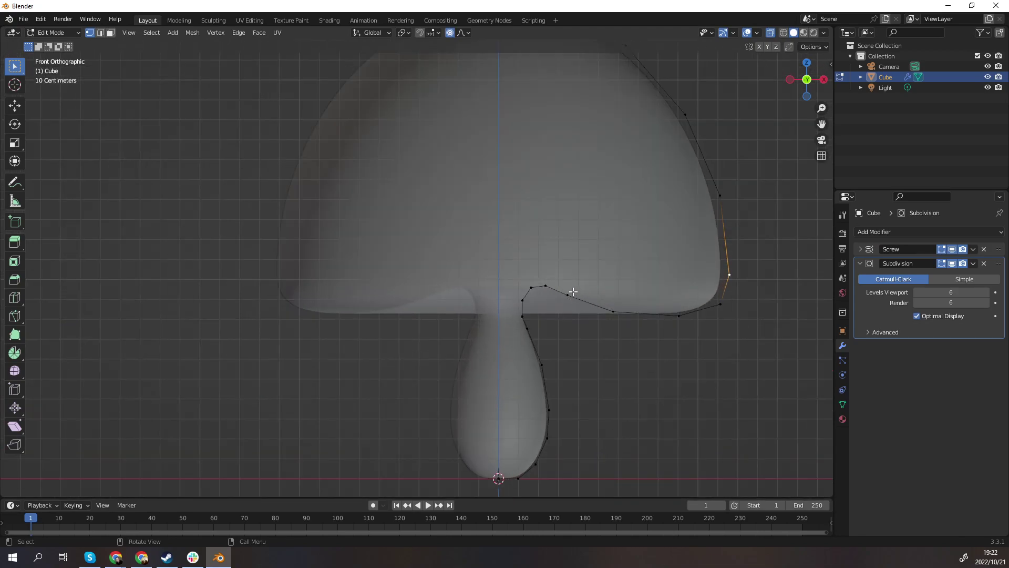
pyautogui.scroll(-3, 591, 301)
pyautogui.scroll(2, 618, 300)
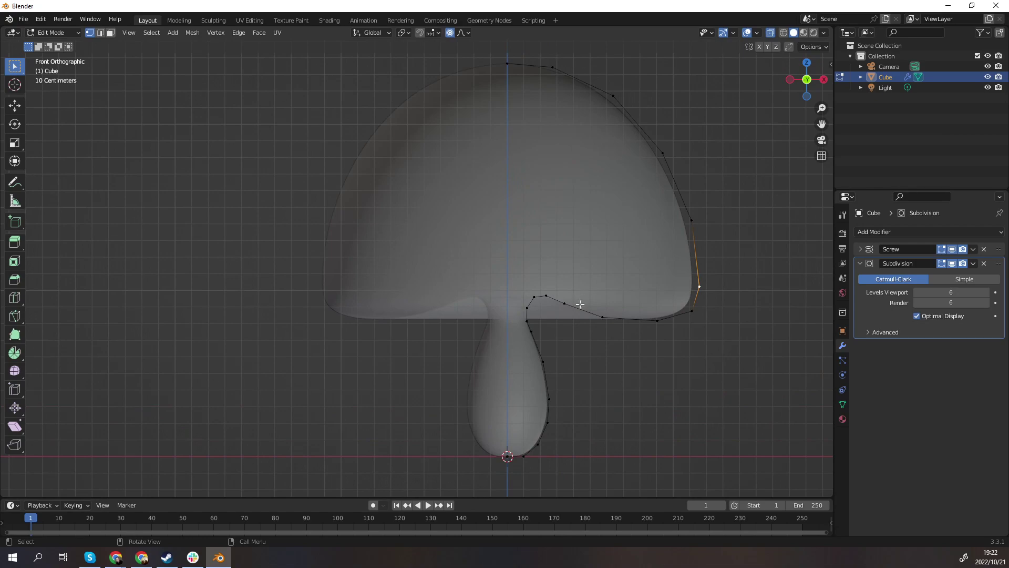
pyautogui.click(601, 316)
pyautogui.press('g')
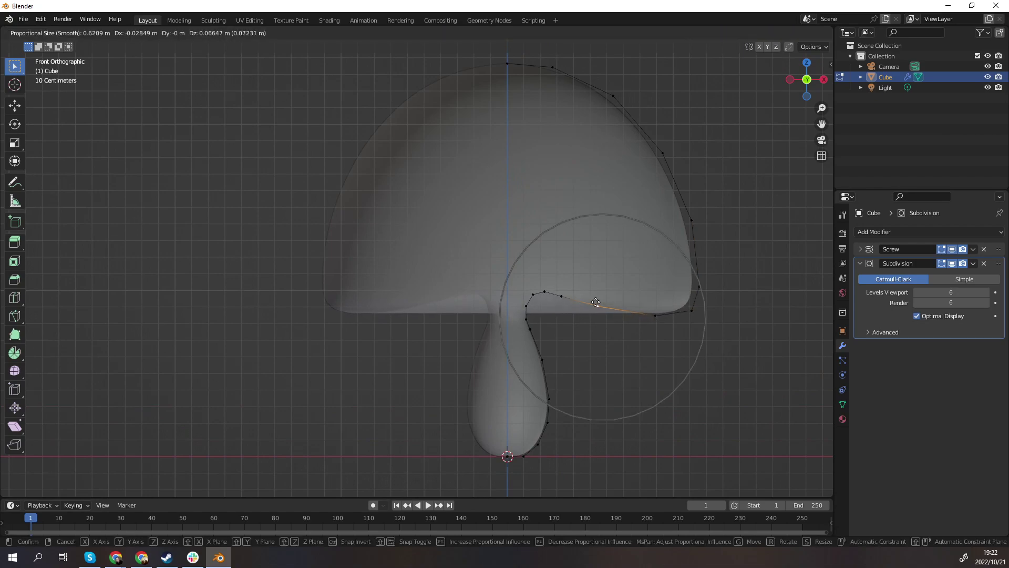
pyautogui.scroll(2, 595, 302)
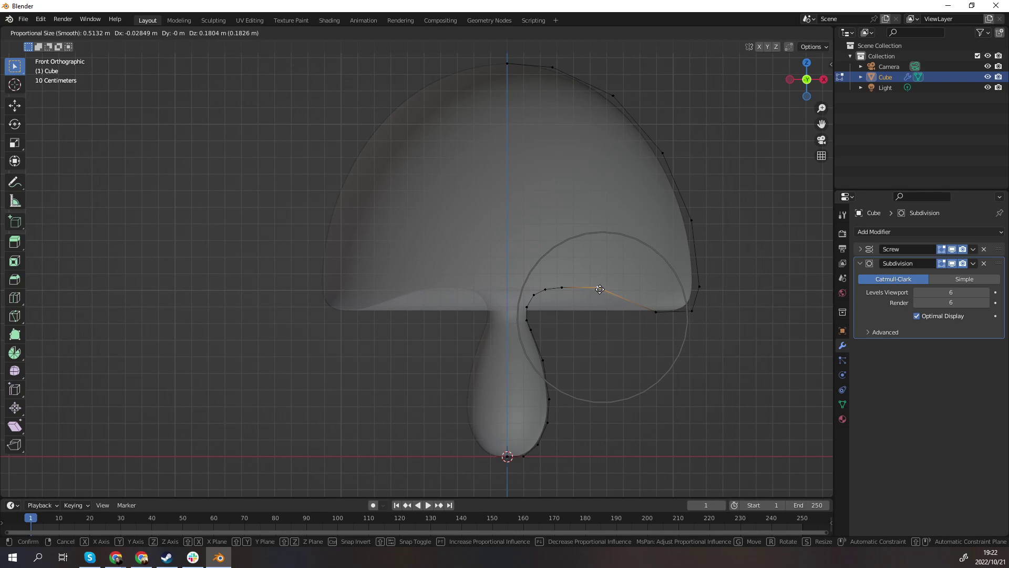
pyautogui.click(599, 289)
# Check the shape from the front, abandon a top-of-cap move, and leave Edit Mode.
pyautogui.moveTo(570, 318); pyautogui.dragTo(513, 295, button='middle')
pyautogui.press('KP_1')
pyautogui.click(620, 93)
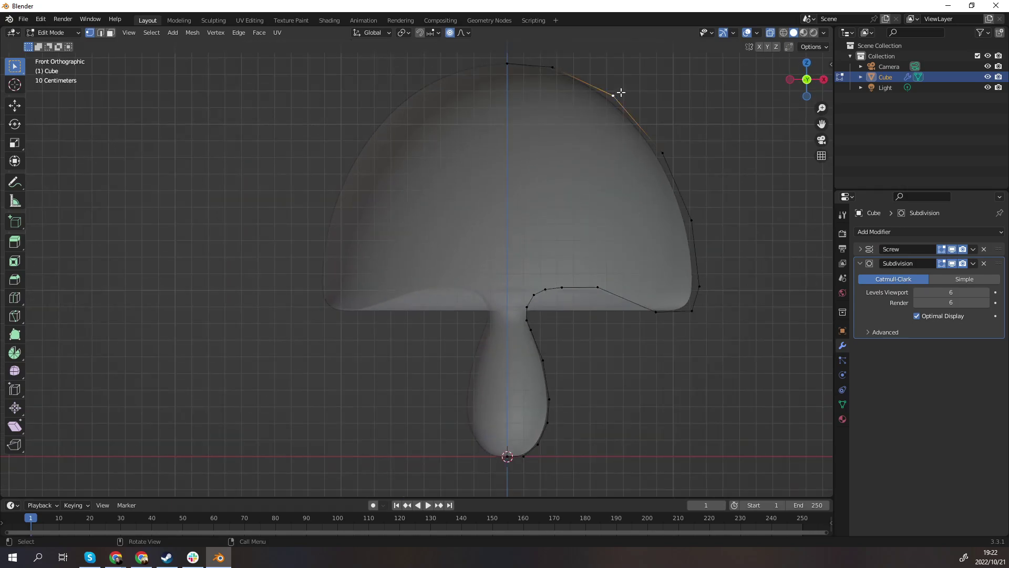
pyautogui.press('g')
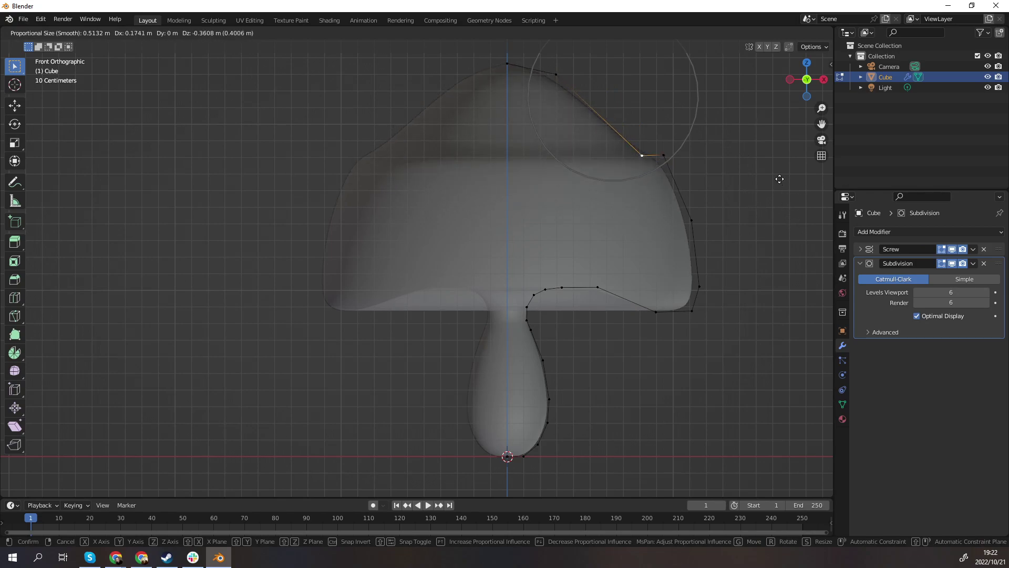
pyautogui.press('Escape')
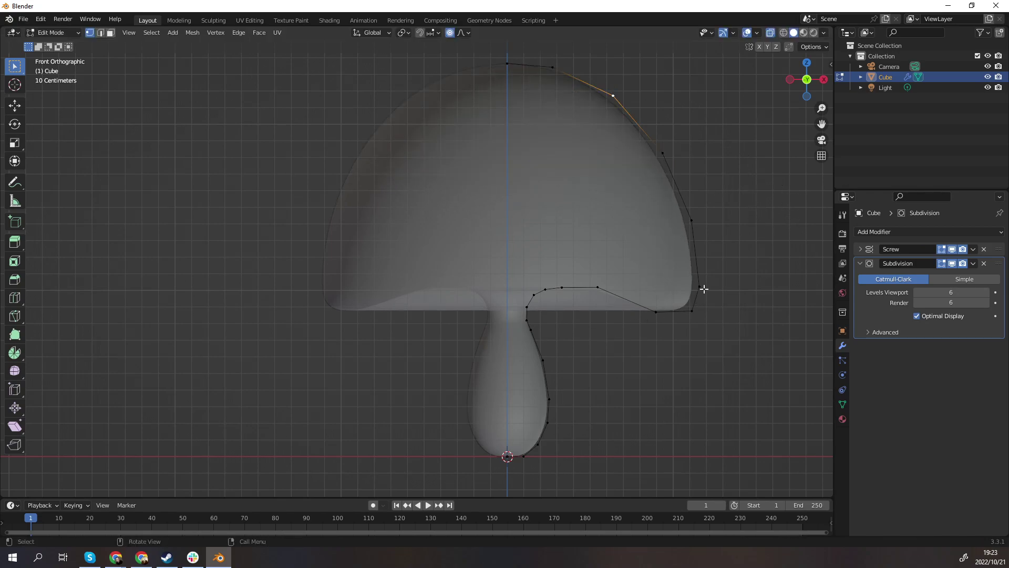
pyautogui.press('Tab')
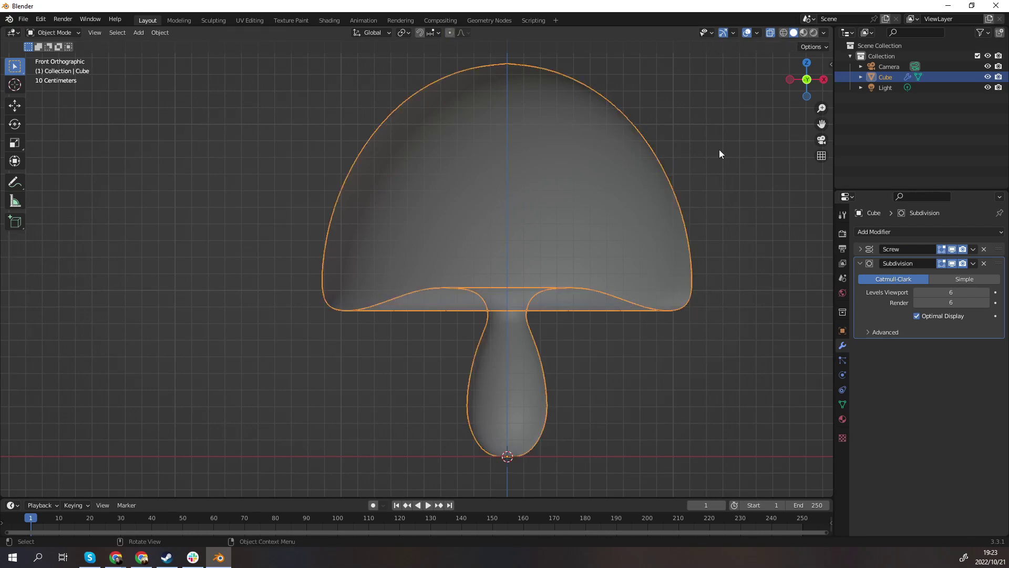
# Turn off X-Ray, frame the cap in Front Orthographic view, and re-enter Edit Mode.
pyautogui.click(774, 33)
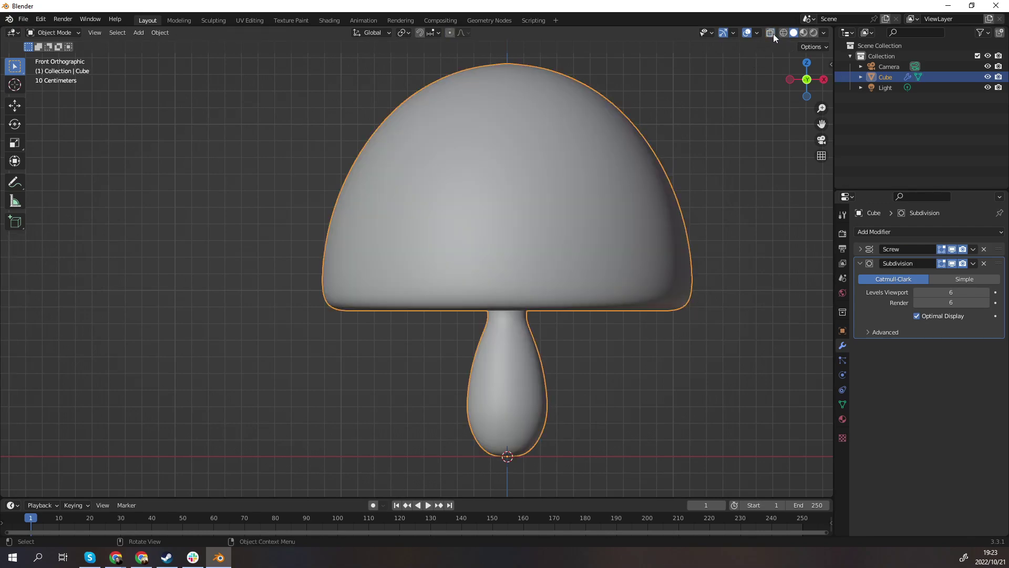
pyautogui.scroll(5, 478, 62)
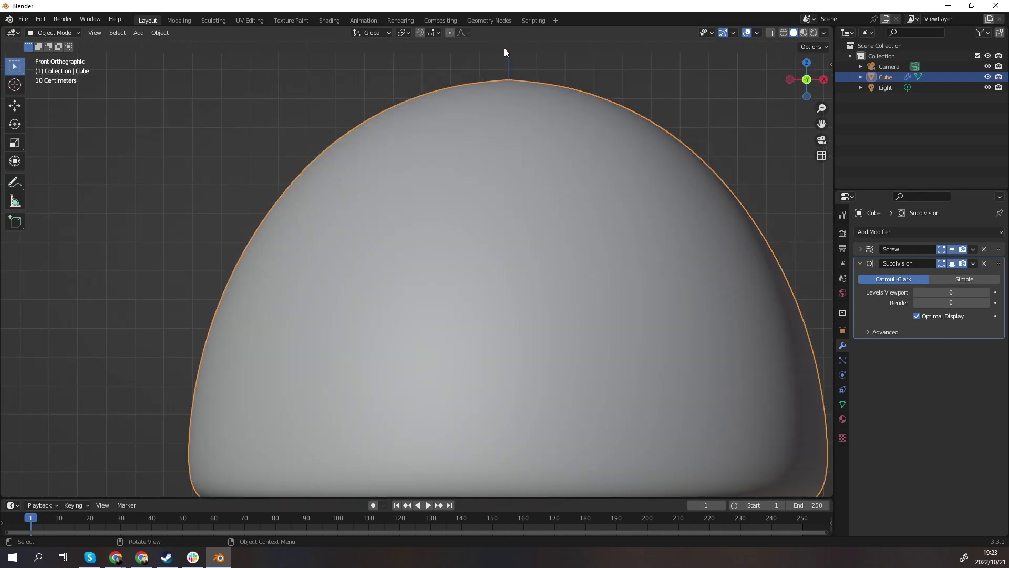
pyautogui.moveTo(505, 49); pyautogui.dragTo(540, 195, button='middle')
pyautogui.scroll(-3, 559, 126)
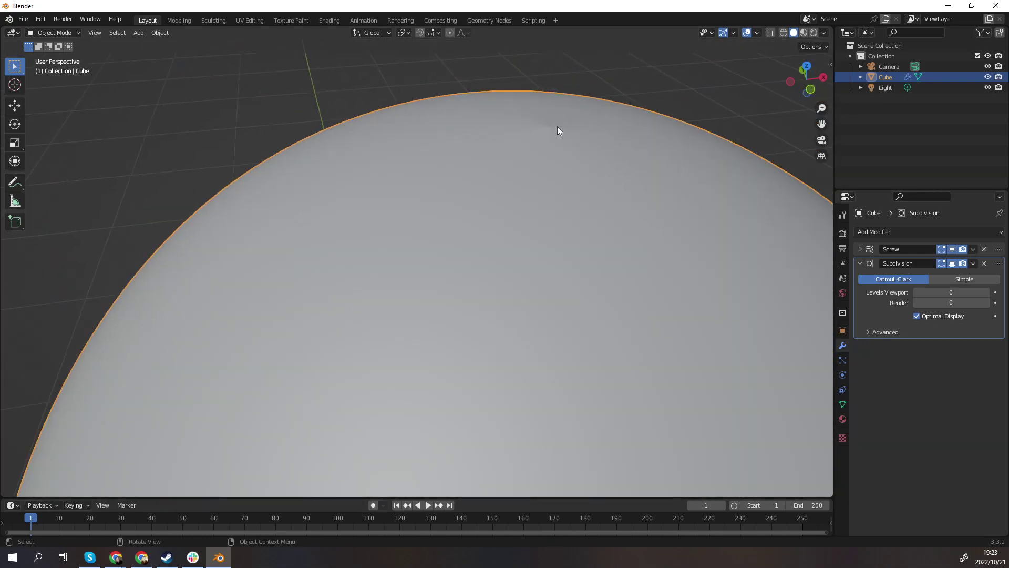
pyautogui.scroll(5, 548, 99)
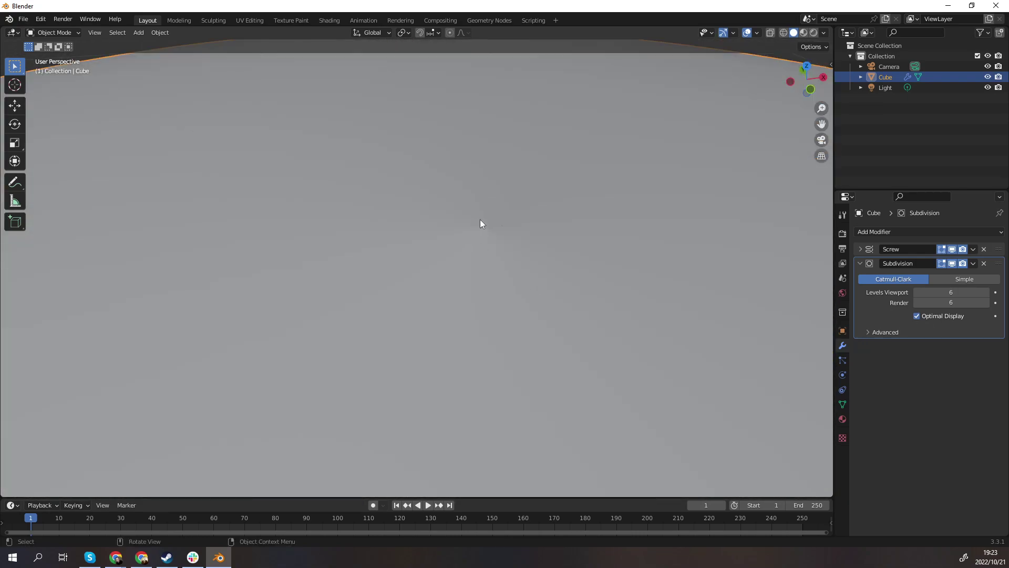
pyautogui.press('KP_1')
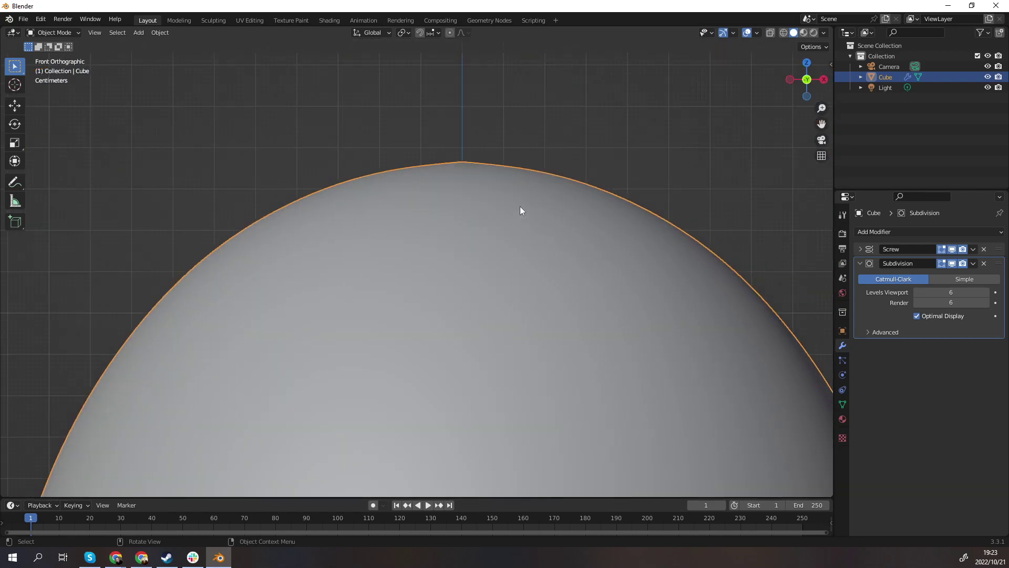
pyautogui.press('Tab')
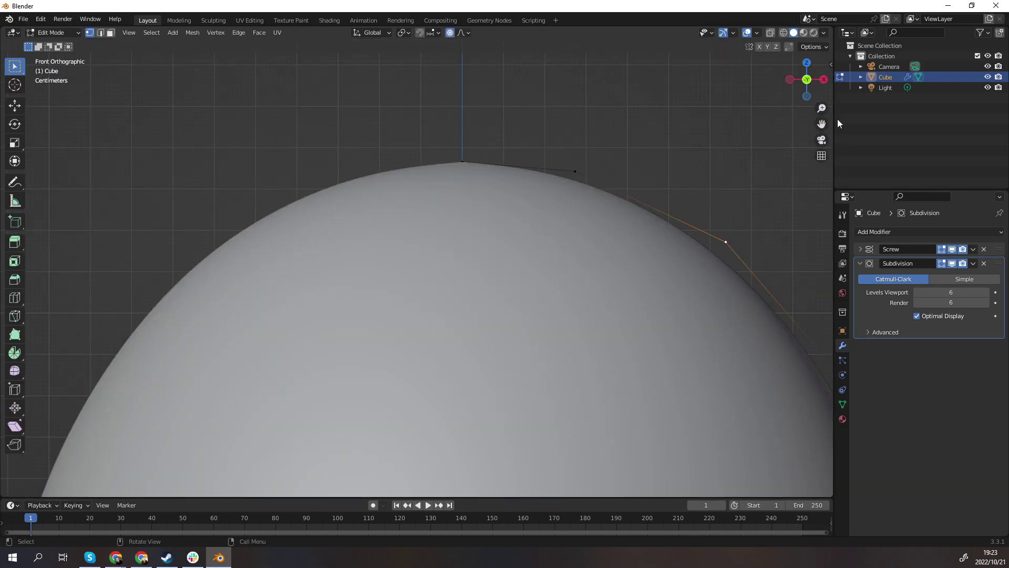
# With X-Ray on, box-select the cap's top vertex and move it slightly along Z.
pyautogui.click(770, 33)
pyautogui.scroll(4, 472, 174)
pyautogui.scroll(5, 472, 175)
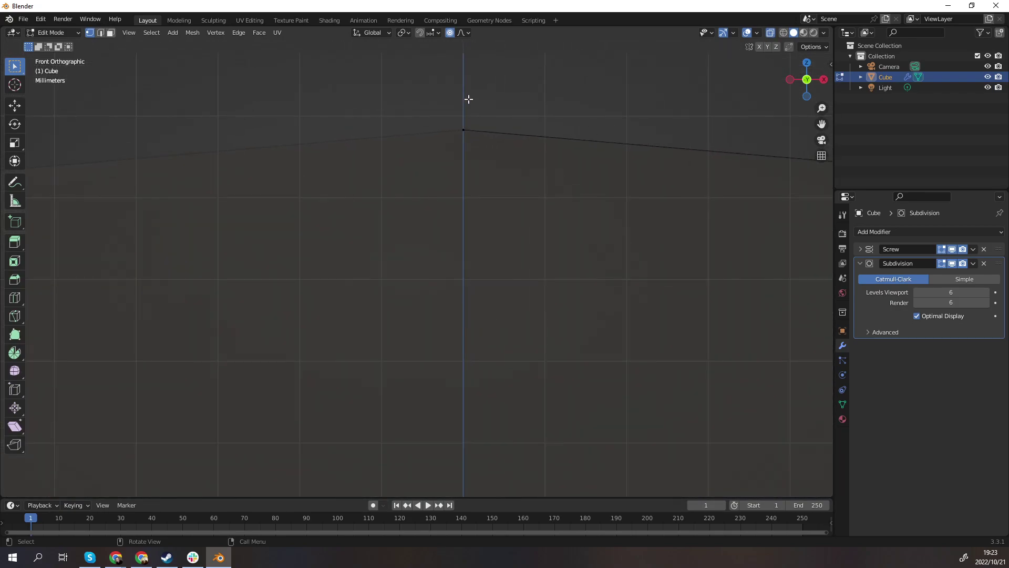
pyautogui.keyDown('shift'); pyautogui.moveTo(467, 118); pyautogui.dragTo(464, 173, button='middle'); pyautogui.keyUp('shift')
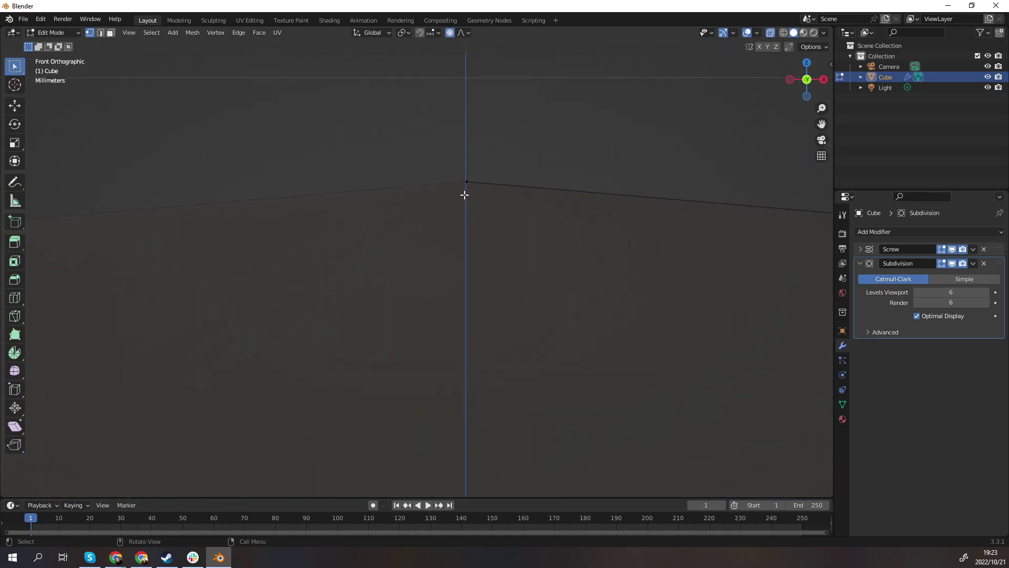
pyautogui.moveTo(448, 166); pyautogui.dragTo(481, 188)
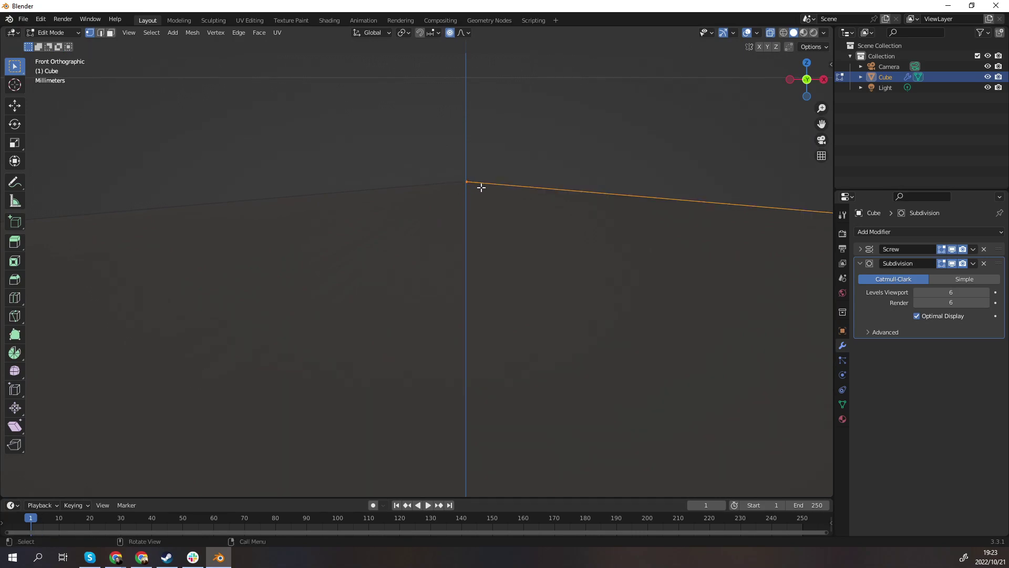
pyautogui.press('g')
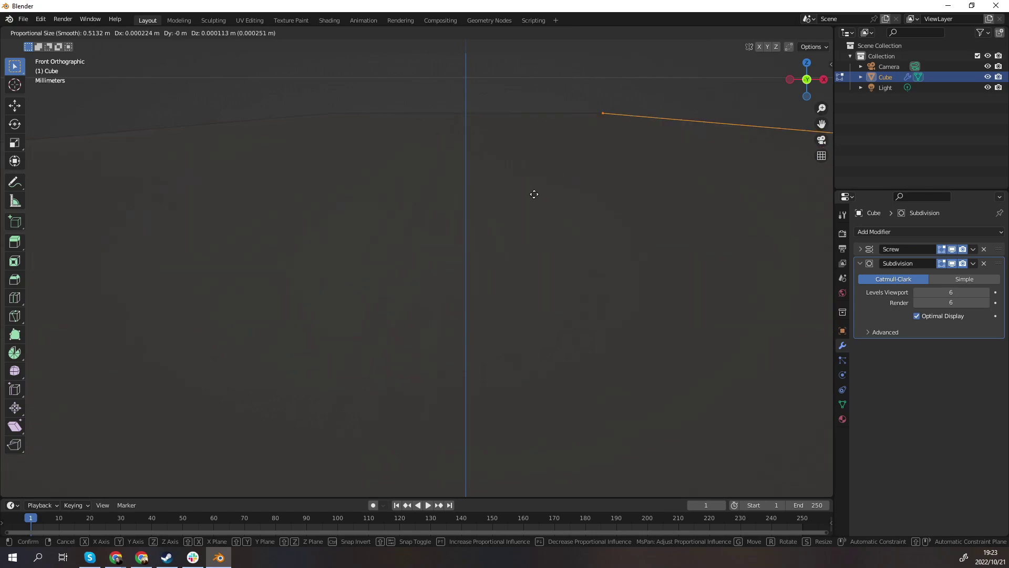
pyautogui.press('z')
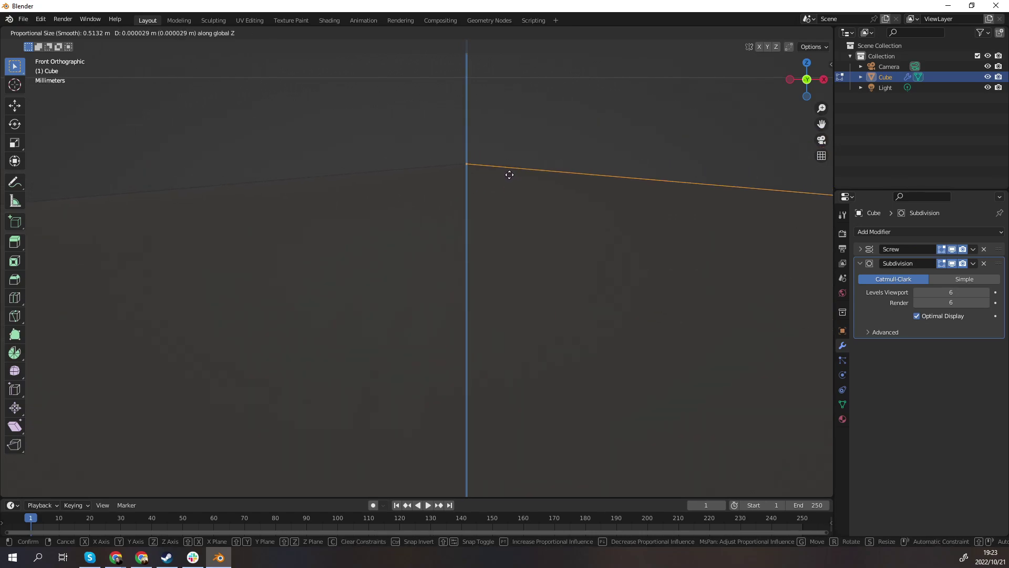
pyautogui.click(510, 182)
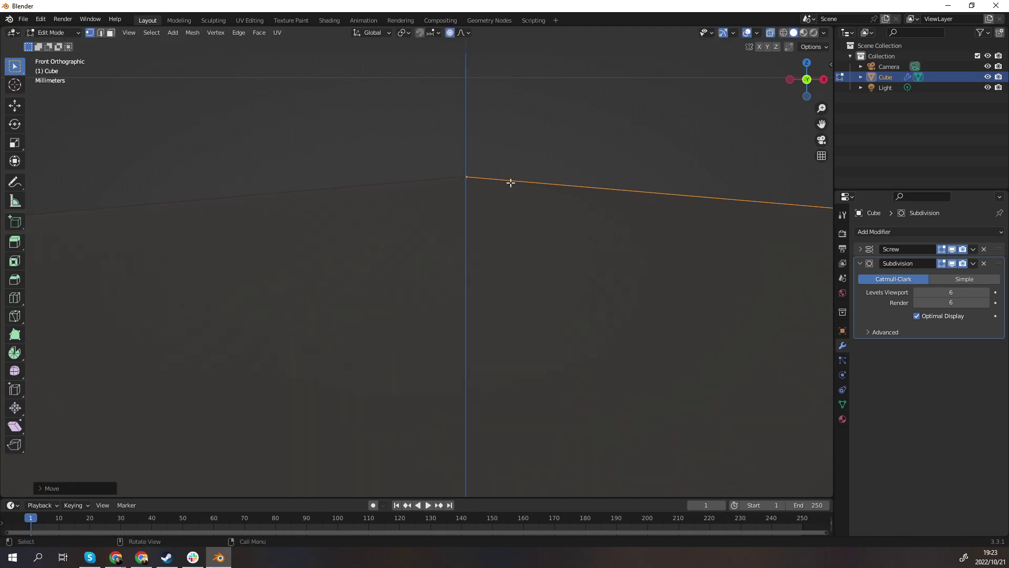
# Turn X-Ray off and view the rounded dome in perspective.
pyautogui.click(768, 34)
pyautogui.keyDown('ctrl'); pyautogui.scroll(2, 491, 172); pyautogui.keyUp('ctrl')
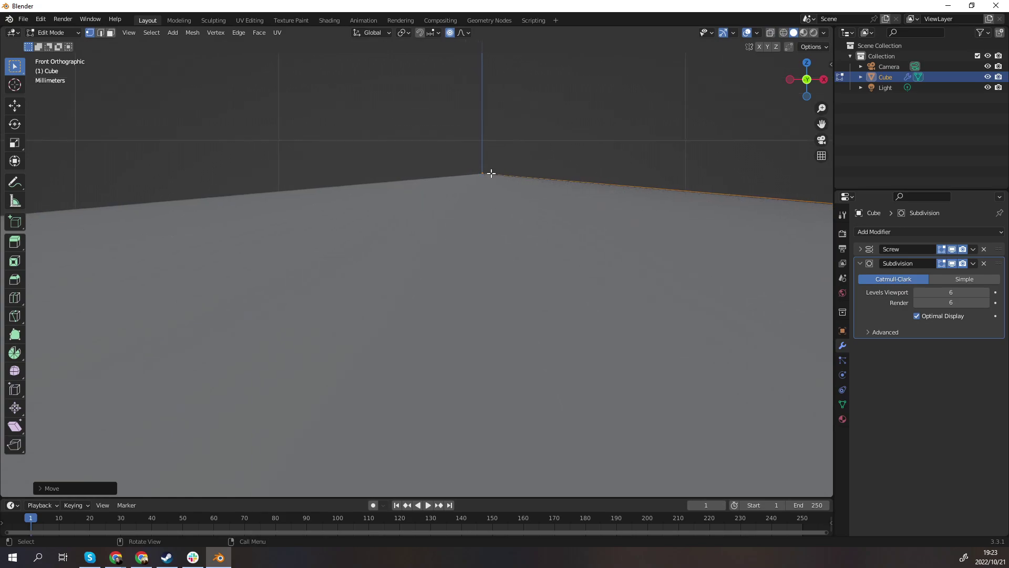
pyautogui.keyDown('shift'); pyautogui.scroll(3, 500, 196); pyautogui.keyUp('shift')
pyautogui.scroll(-5, 499, 214)
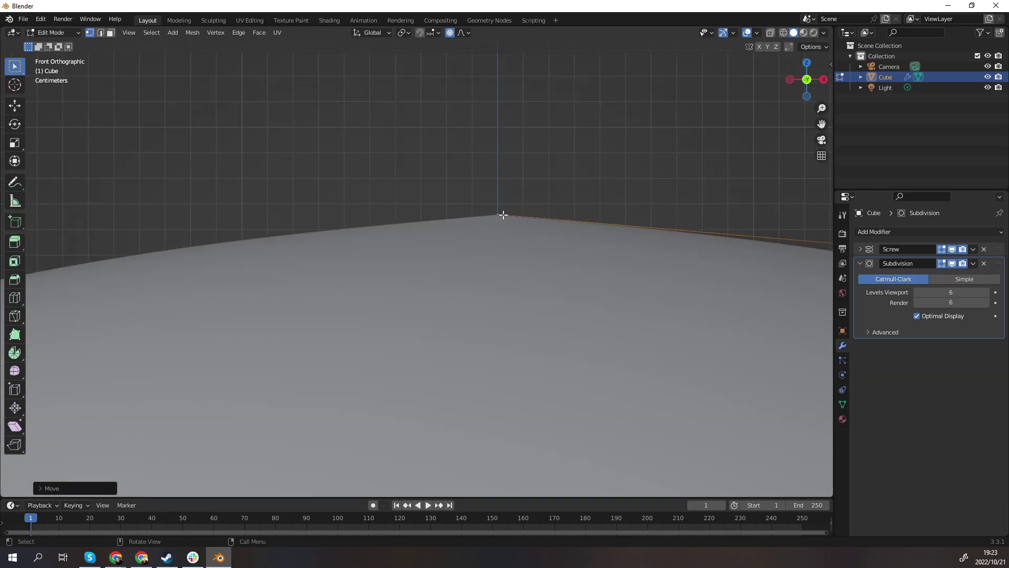
pyautogui.moveTo(499, 219); pyautogui.dragTo(487, 263, button='middle')
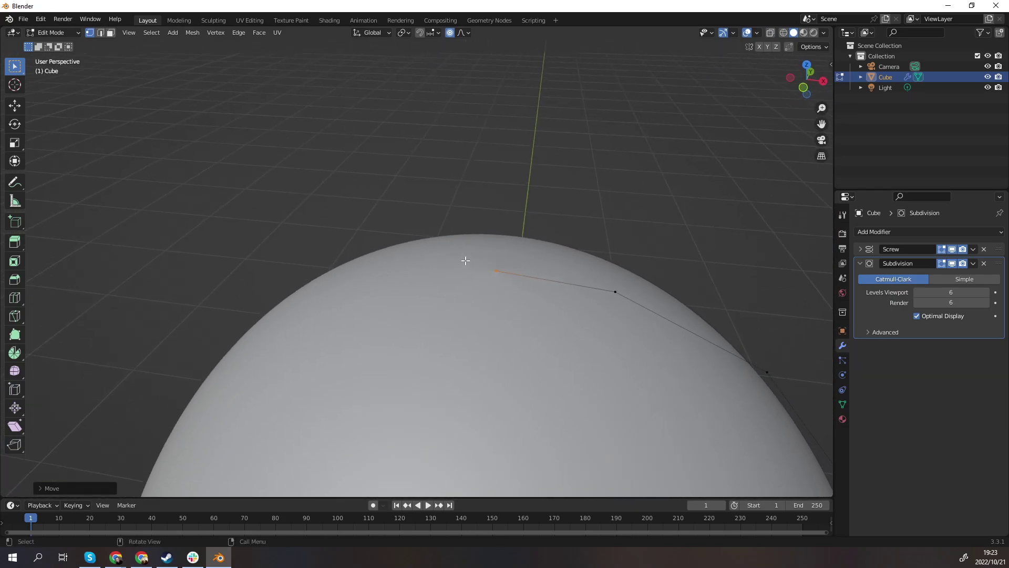
# Subdivide the dome's upper edge to add a new profile vertex.
pyautogui.moveTo(473, 259); pyautogui.dragTo(633, 298)
pyautogui.rightClick(606, 235)
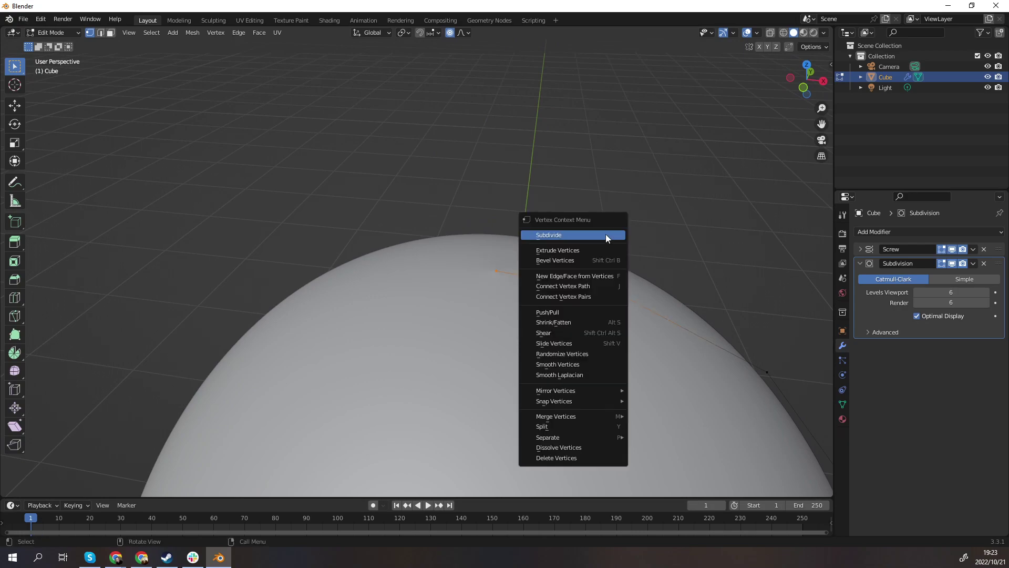
pyautogui.click(605, 234)
pyautogui.scroll(4, 570, 286)
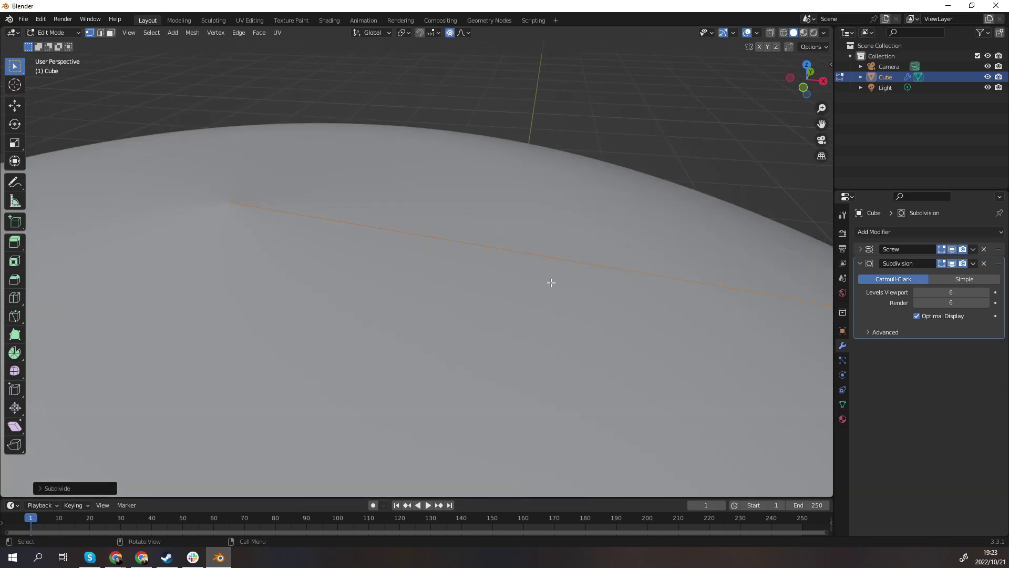
pyautogui.press('KP_1')
# Raise the new vertex with proportional falloff to broaden the crown.
pyautogui.moveTo(506, 94); pyautogui.dragTo(562, 146)
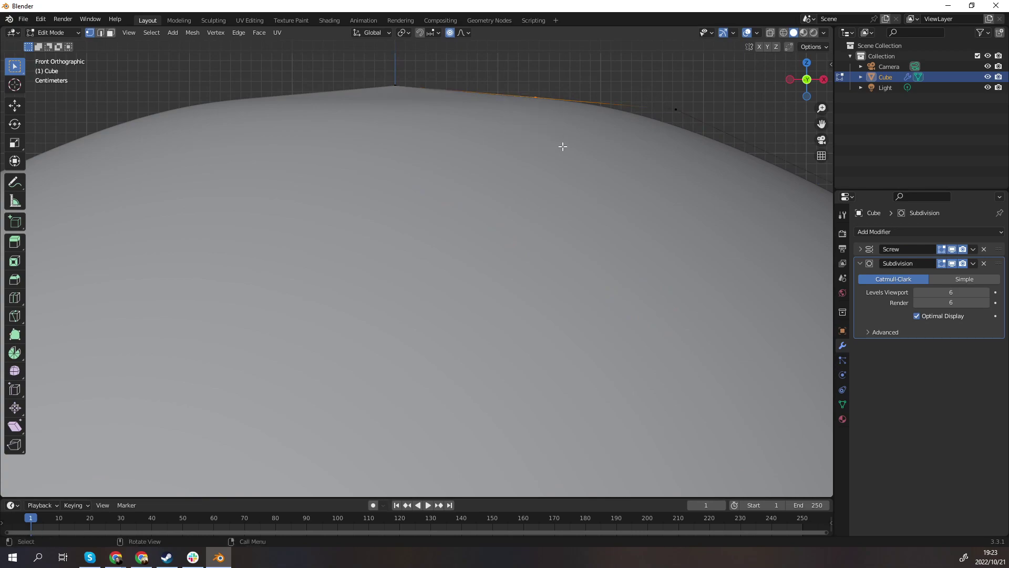
pyautogui.press('g')
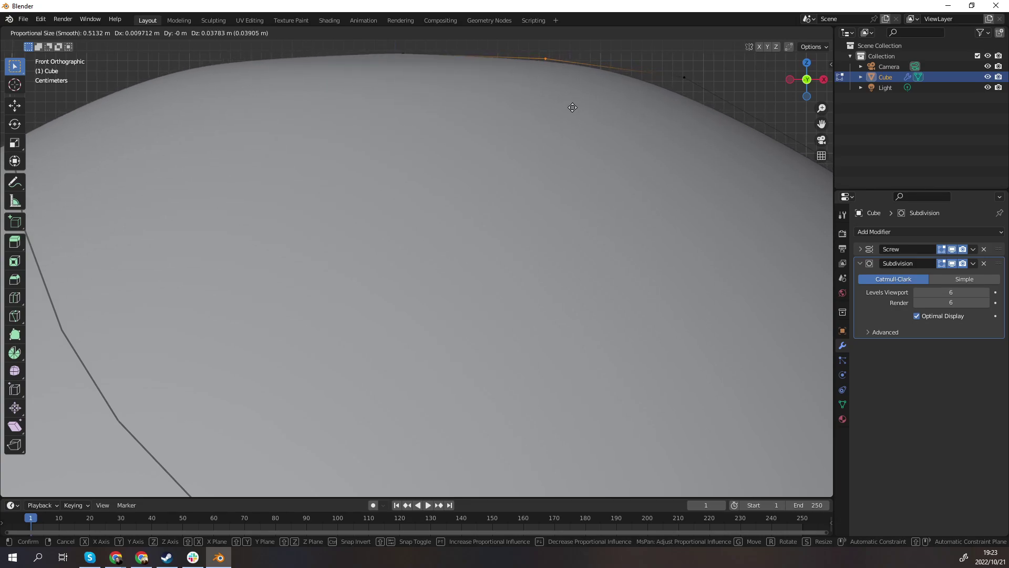
pyautogui.click(572, 107)
pyautogui.scroll(-2, 434, 163)
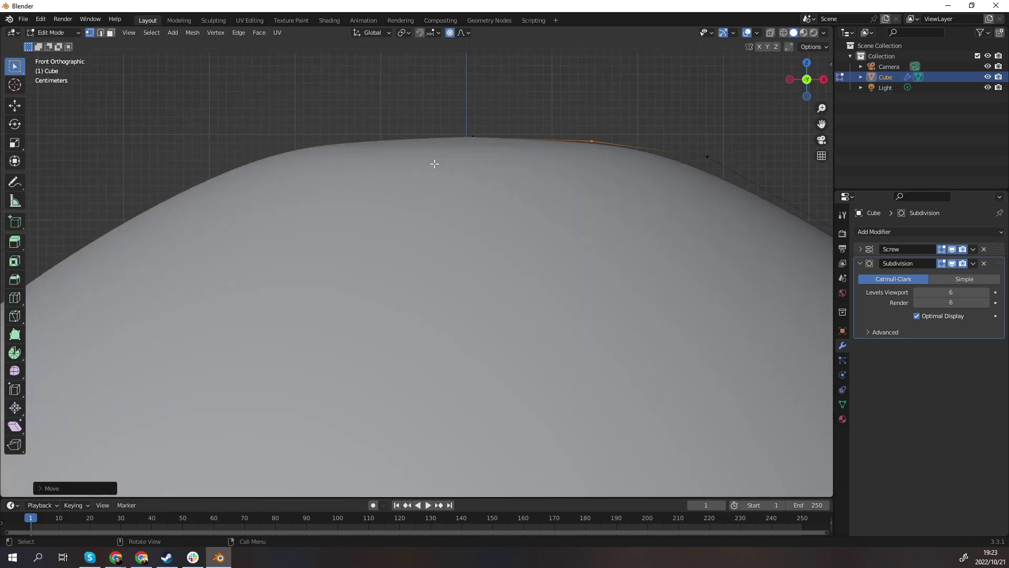
pyautogui.scroll(3, 484, 108)
pyautogui.scroll(-2, 514, 140)
pyautogui.scroll(1, 576, 123)
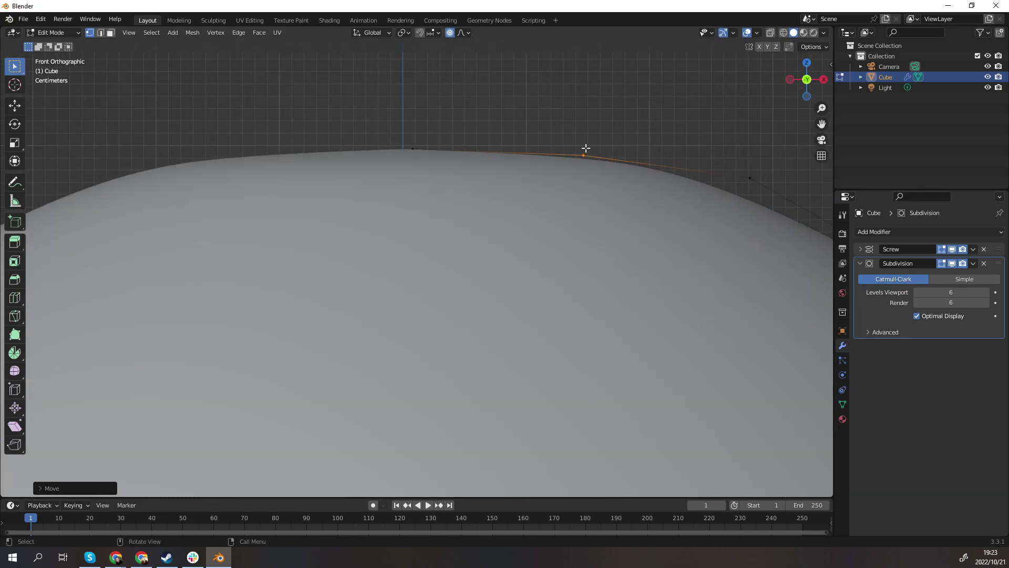
# Lower the new vertex slightly with falloff to refine the crown.
pyautogui.press('g')
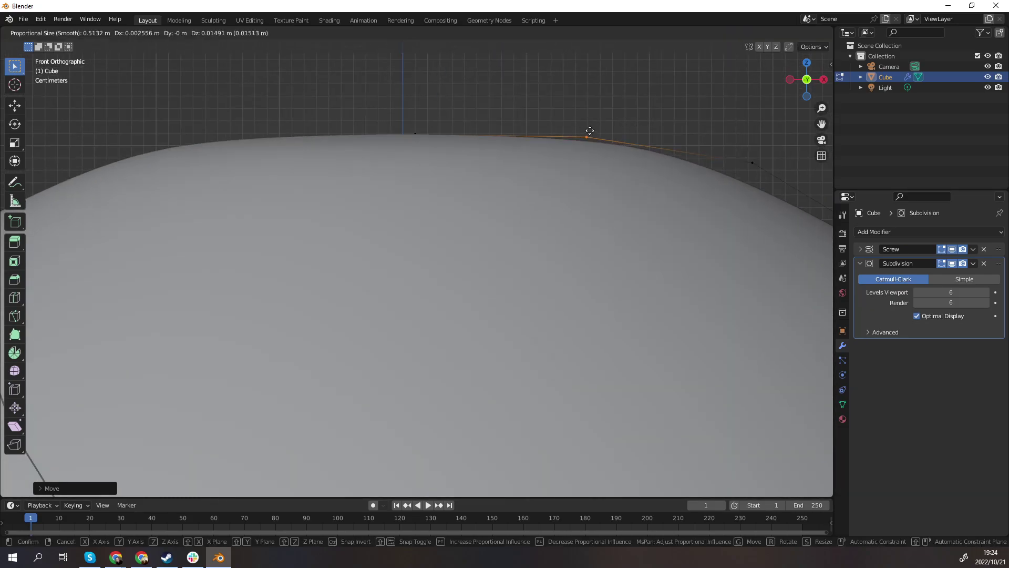
pyautogui.moveTo(590, 130); pyautogui.dragTo(588, 157)
pyautogui.click(585, 155)
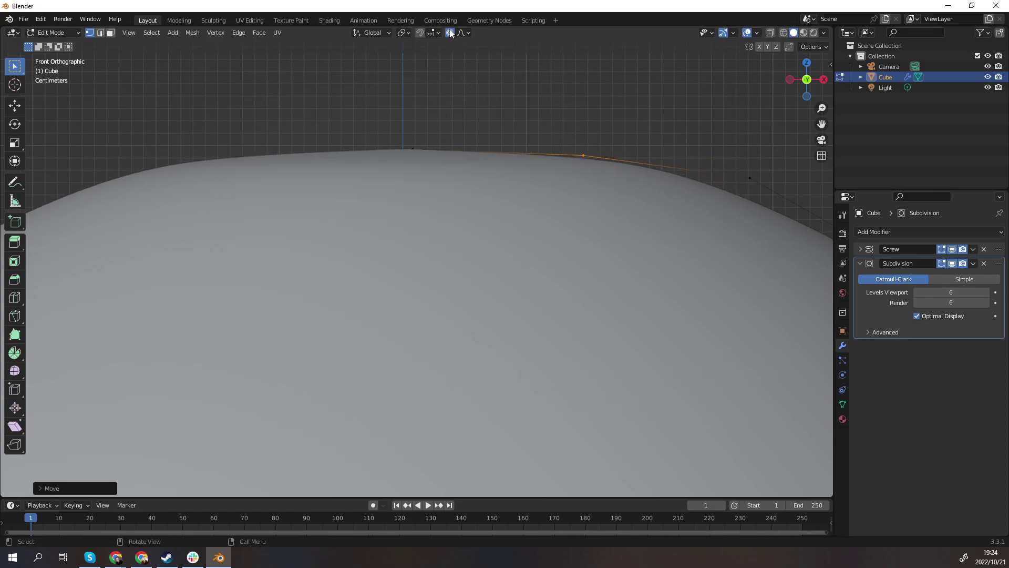
pyautogui.scroll(-9, 497, 115)
pyautogui.scroll(3, 498, 139)
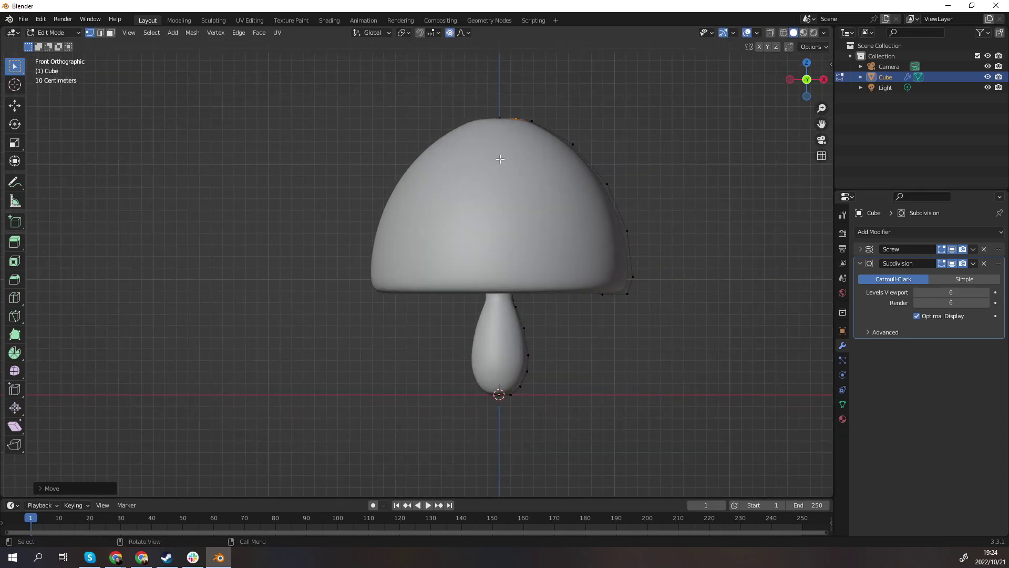
pyautogui.scroll(5, 500, 159)
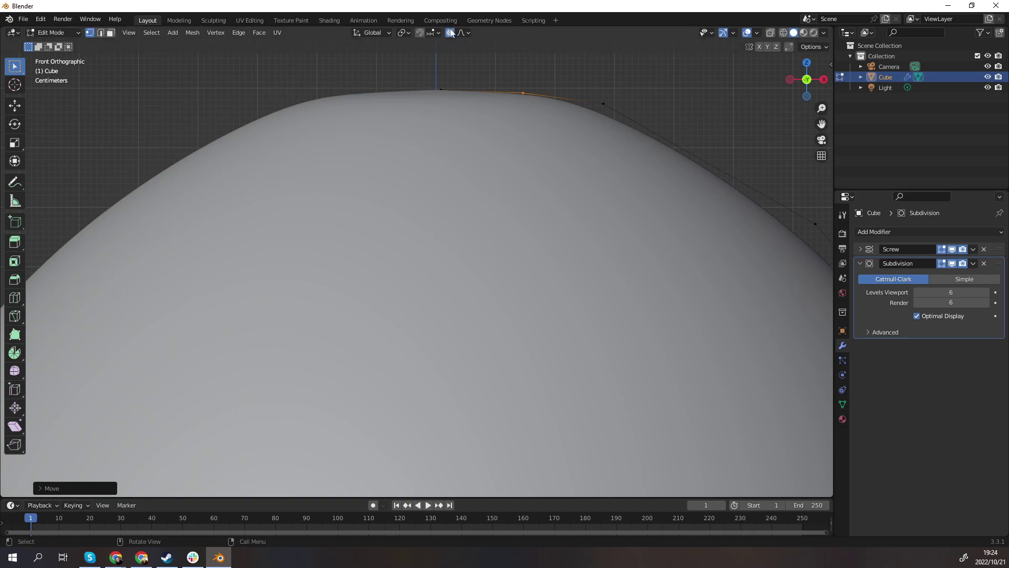
# Turn off proportional editing and try a Z-axis move of the vertex, then cancel it.
pyautogui.click(451, 33)
pyautogui.scroll(3, 457, 67)
pyautogui.scroll(2, 532, 81)
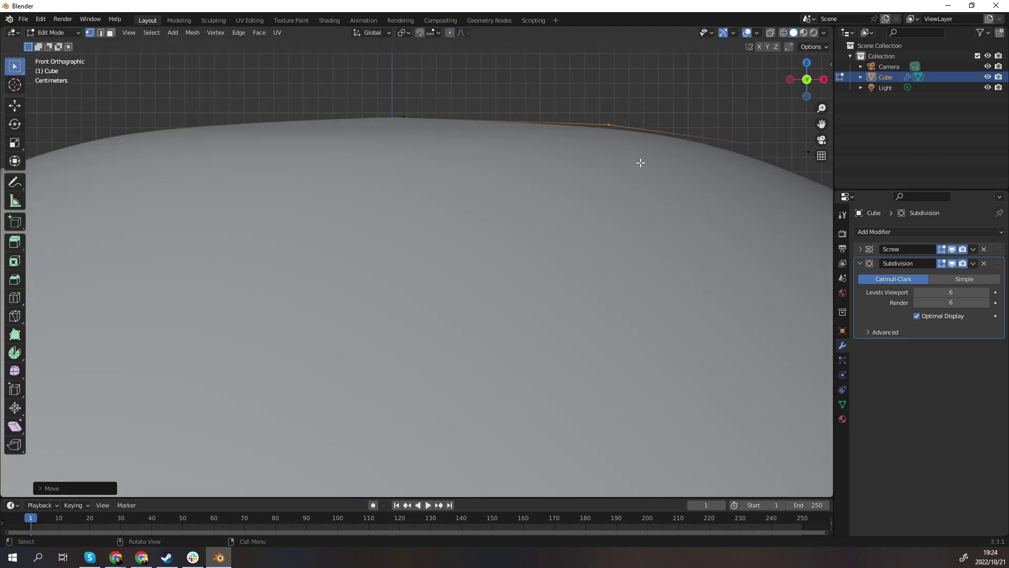
pyautogui.press('g')
pyautogui.press('z')
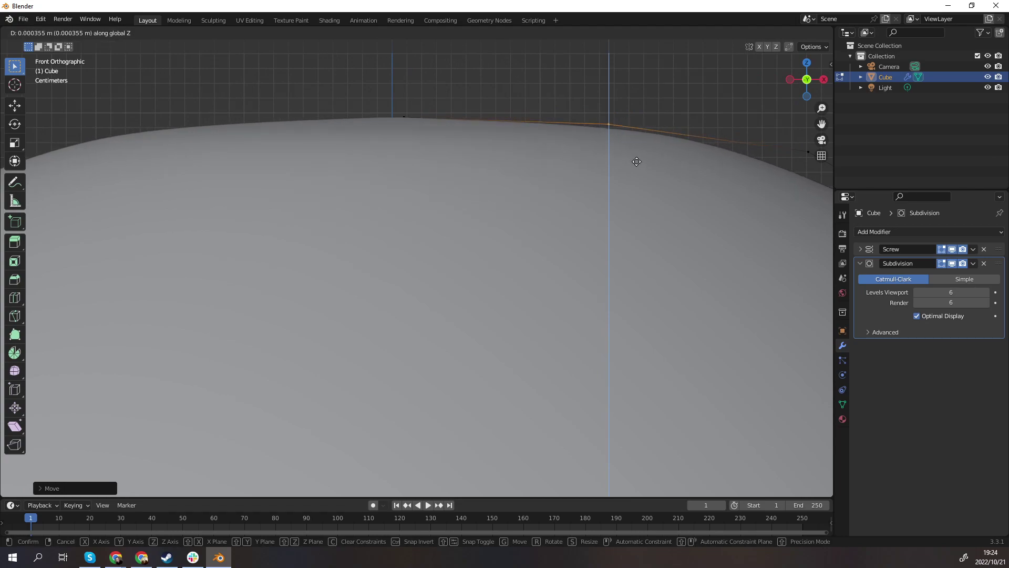
pyautogui.press('Escape')
# Orbit around the dome to inspect the flattened crown from above and the front.
pyautogui.moveTo(406, 120); pyautogui.dragTo(383, 212, button='middle')
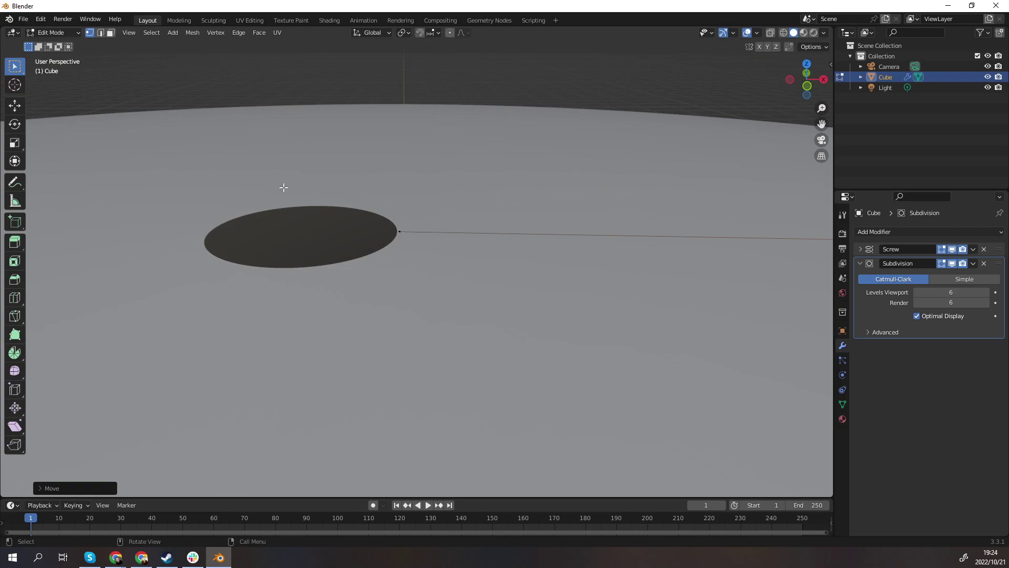
pyautogui.moveTo(457, 163); pyautogui.dragTo(449, 158, button='middle')
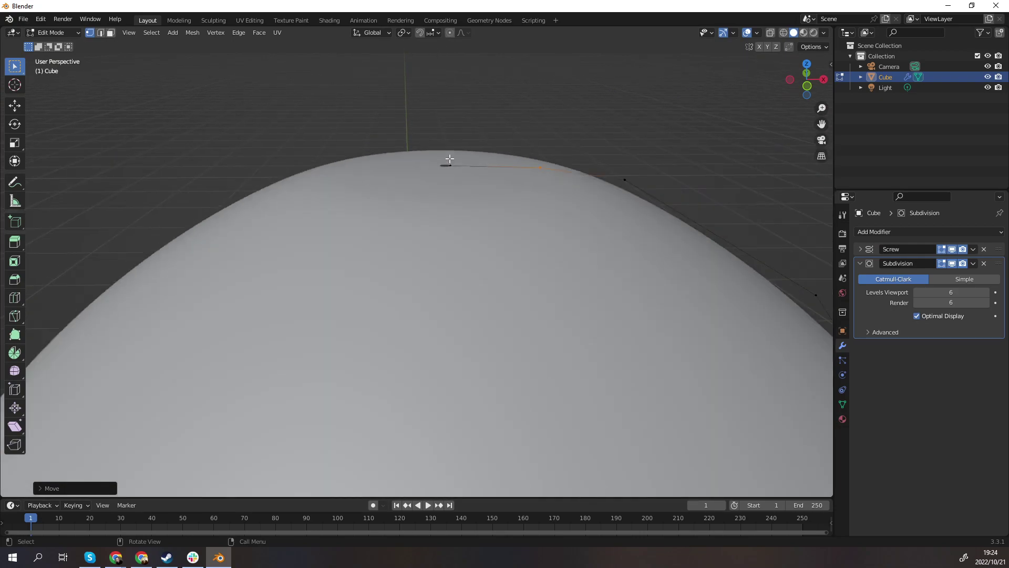
pyautogui.press('KP_1')
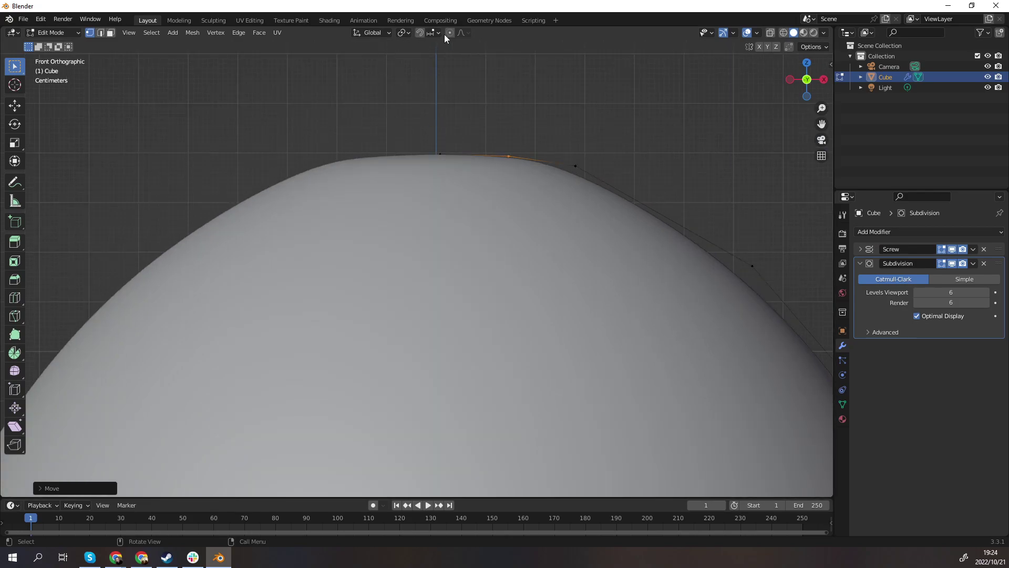
pyautogui.moveTo(447, 100); pyautogui.dragTo(447, 201, button='middle')
# In front X-Ray view, slide the top vertex along X with Ctrl snapping onto the central axis.
pyautogui.press('KP_1')
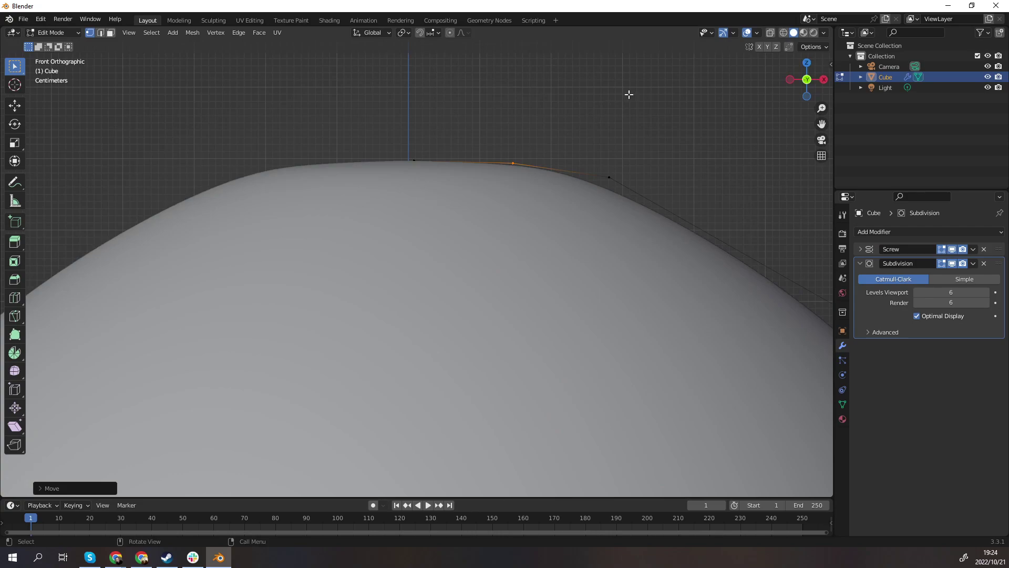
pyautogui.click(770, 33)
pyautogui.scroll(6, 531, 118)
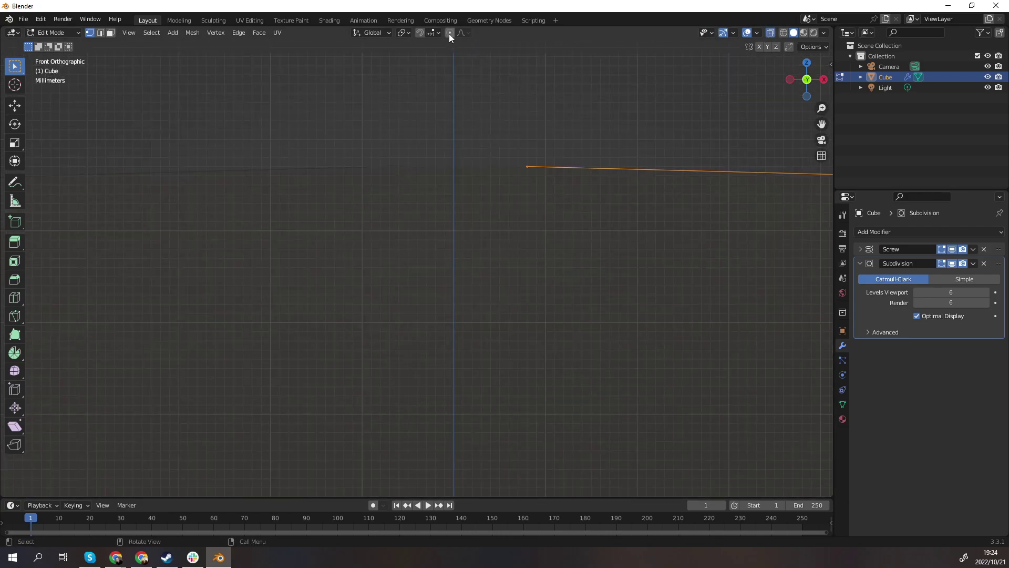
pyautogui.scroll(8, 477, 126)
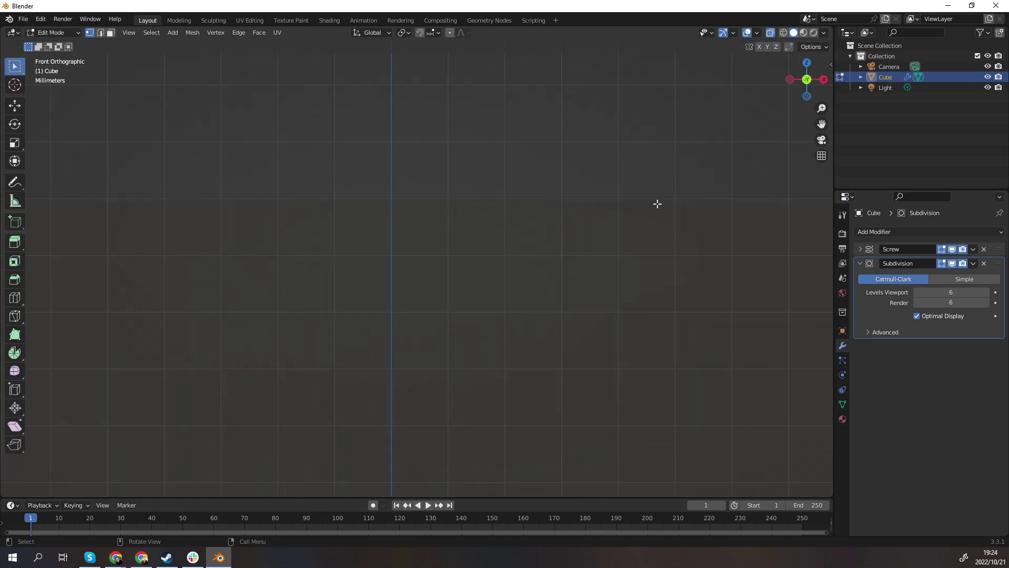
pyautogui.press('g')
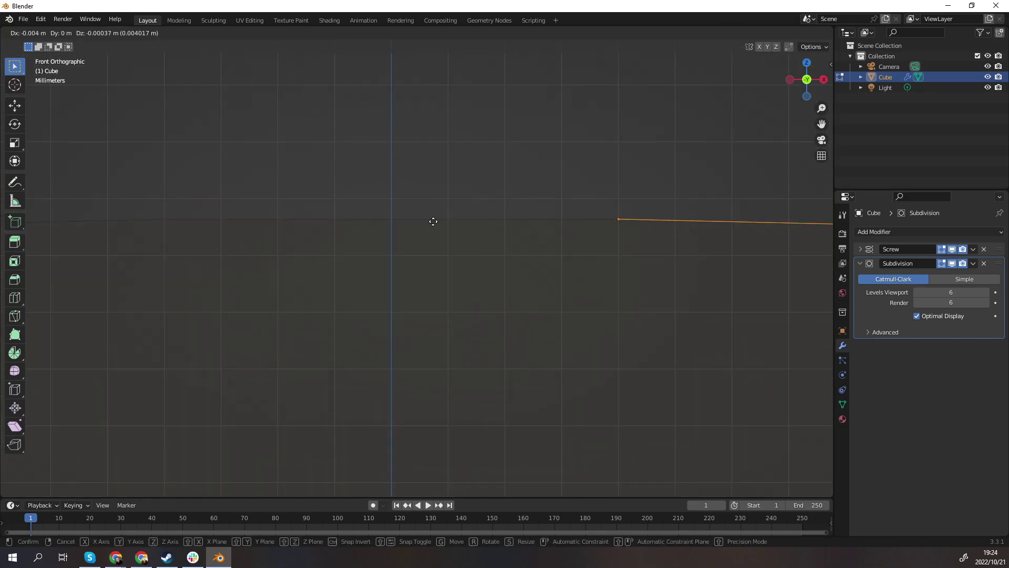
pyautogui.press('x')
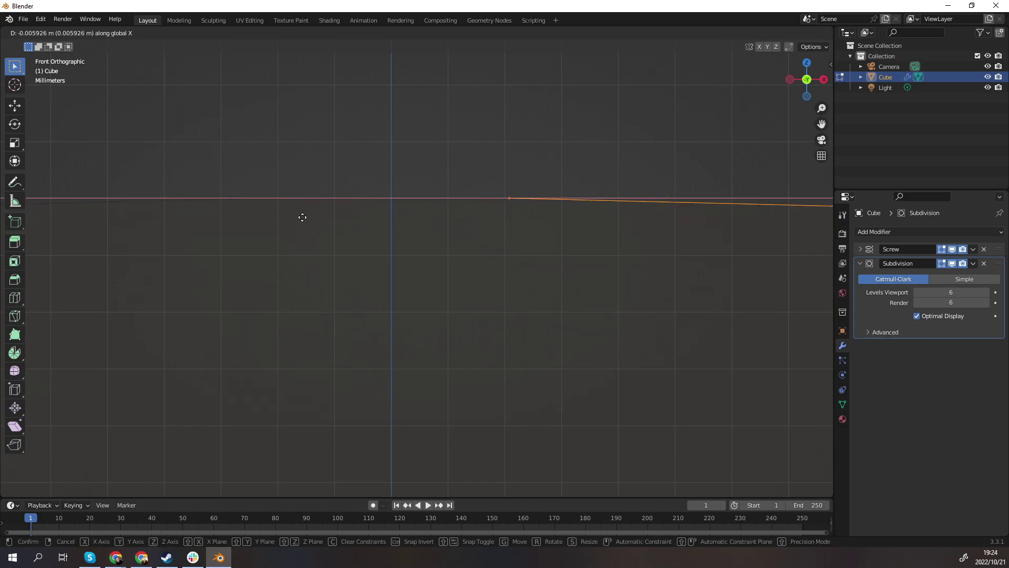
pyautogui.press('ctrl')
pyautogui.click(206, 229)
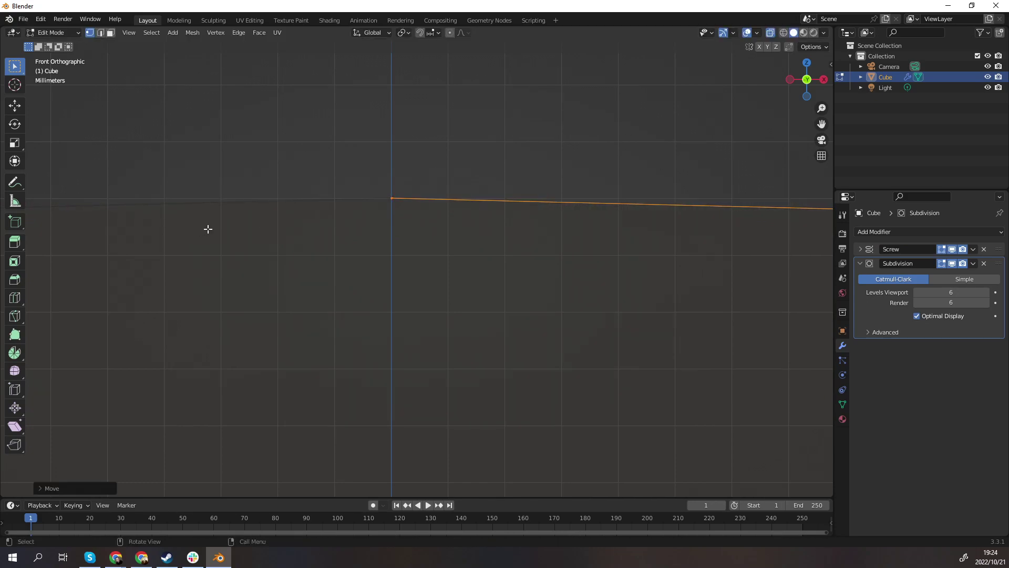
# Start another X move of the top vertex, cancel it, and reframe the view.
pyautogui.scroll(5, 374, 205)
pyautogui.keyDown('ctrl'); pyautogui.scroll(2, 410, 168); pyautogui.keyUp('ctrl')
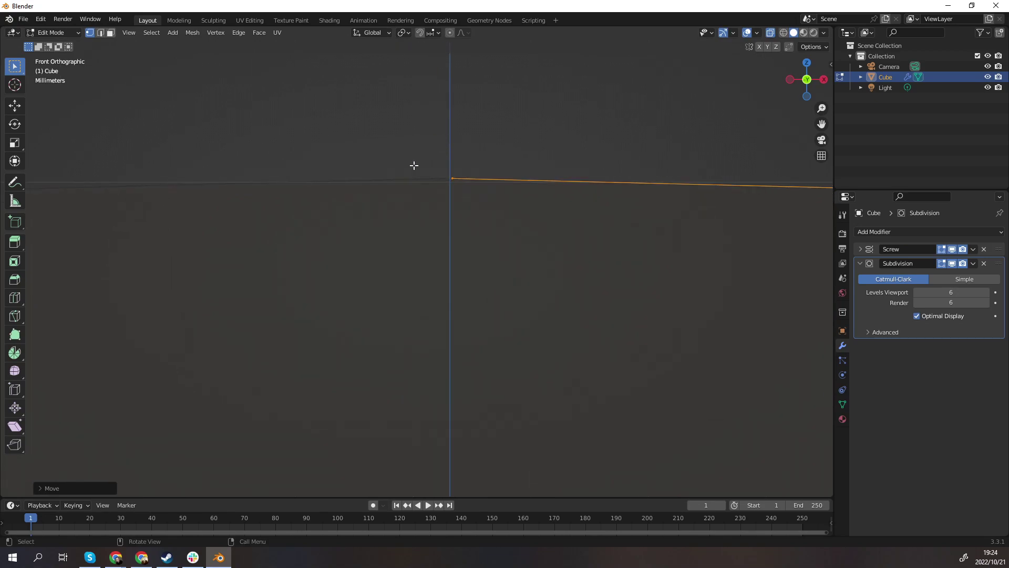
pyautogui.press('g')
pyautogui.press('x')
pyautogui.rightClick(484, 186)
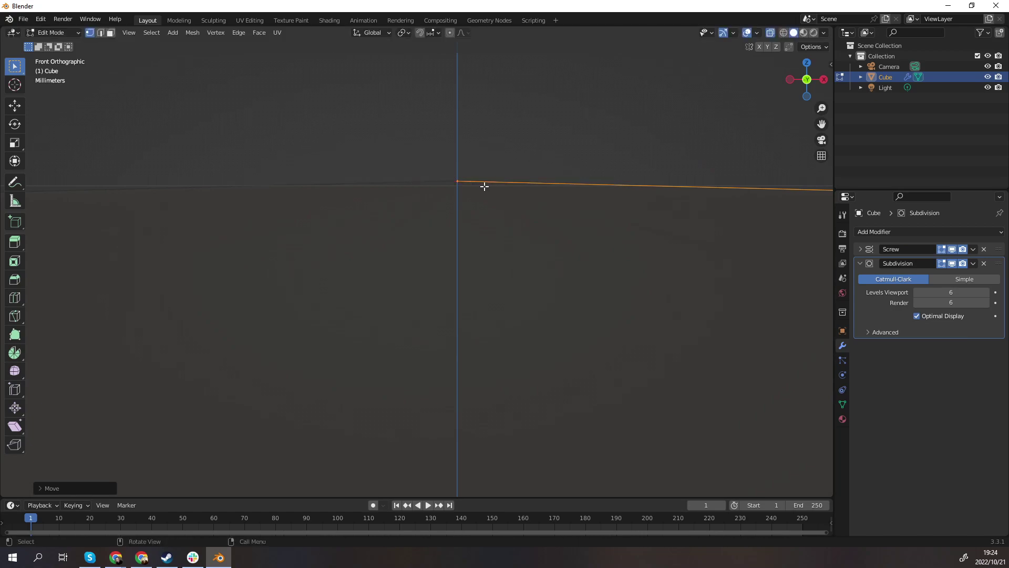
pyautogui.keyDown('shift'); pyautogui.moveTo(455, 181); pyautogui.dragTo(453, 190, button='middle'); pyautogui.keyUp('shift')
pyautogui.scroll(-3, 478, 176)
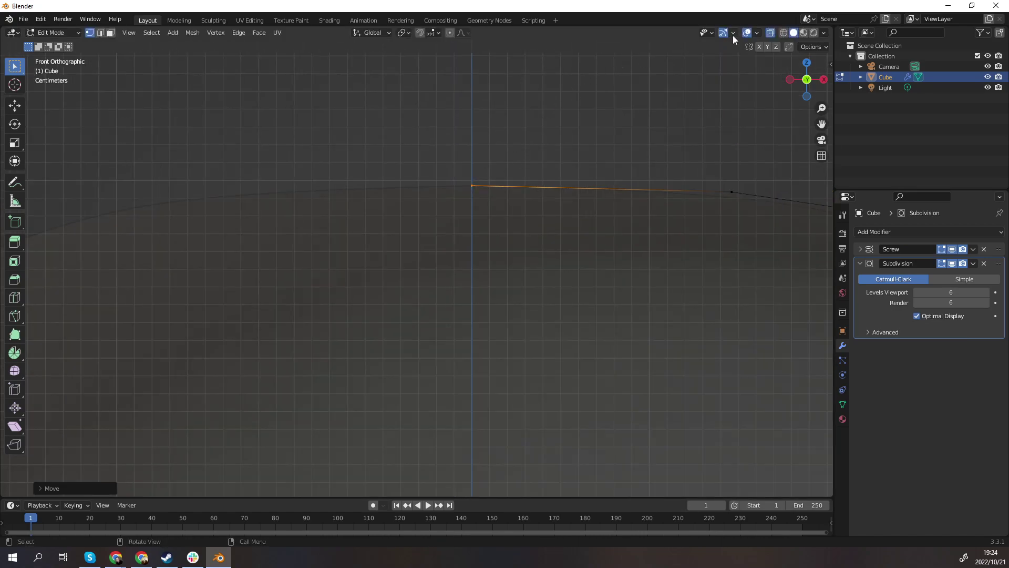
# Leave Edit Mode and orbit to inspect the smoothly closed dome.
pyautogui.press('Tab')
pyautogui.moveTo(509, 144); pyautogui.dragTo(484, 182, button='middle')
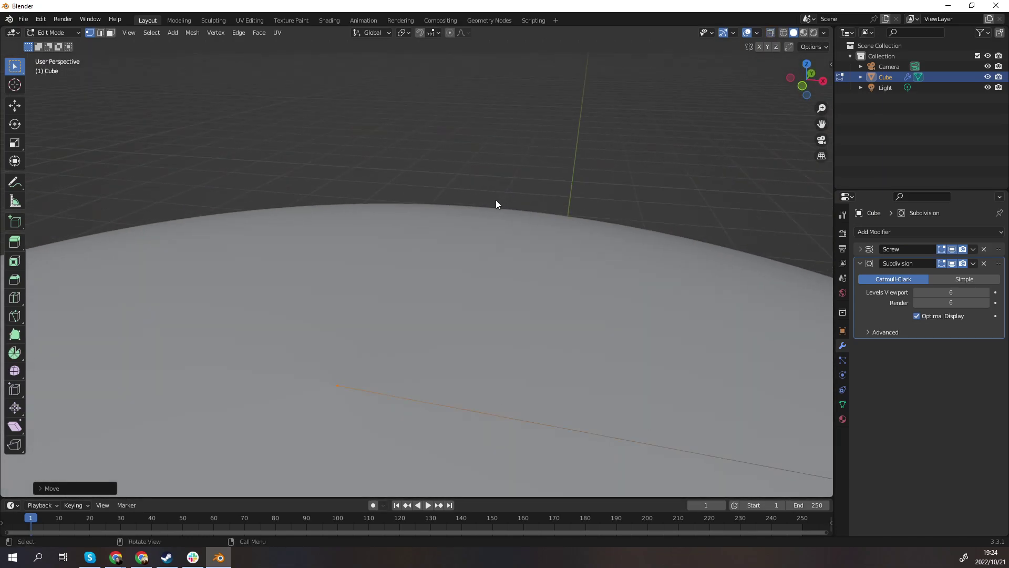
pyautogui.scroll(-3, 490, 236)
pyautogui.moveTo(496, 256); pyautogui.dragTo(436, 261, button='middle')
# Back in Edit Mode's front view, place the top vertex slightly higher and check it in perspective.
pyautogui.press('Tab')
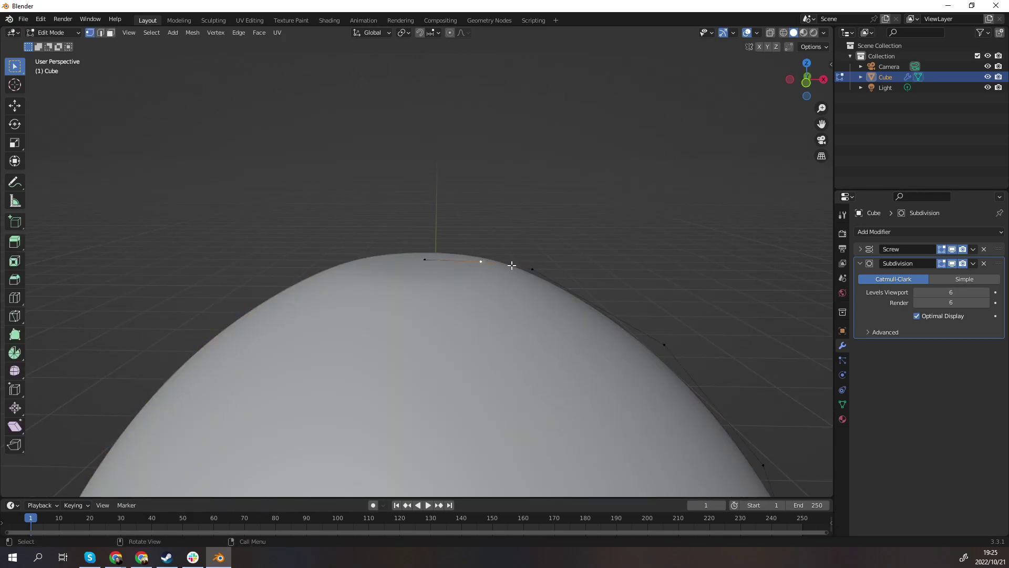
pyautogui.press('KP_1')
pyautogui.scroll(3, 457, 277)
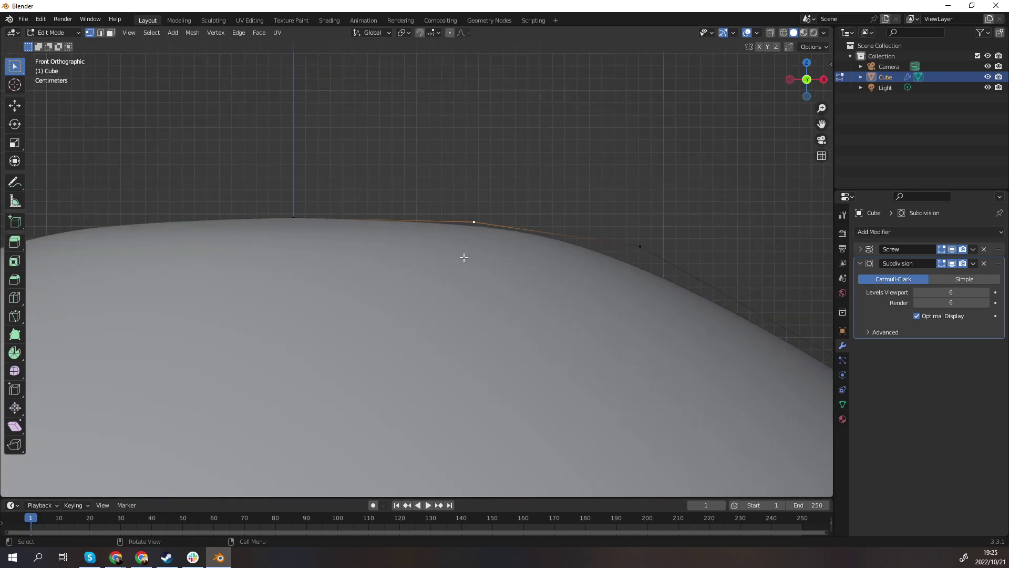
pyautogui.press('g')
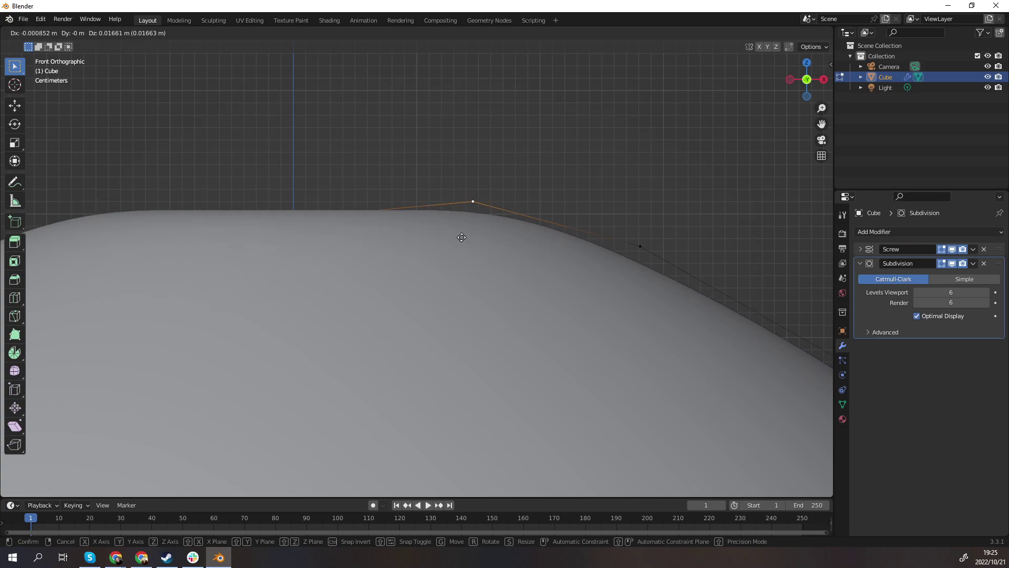
pyautogui.click(466, 240)
pyautogui.scroll(-3, 500, 216)
pyautogui.moveTo(500, 215); pyautogui.dragTo(397, 212, button='middle')
pyautogui.press('KP_1')
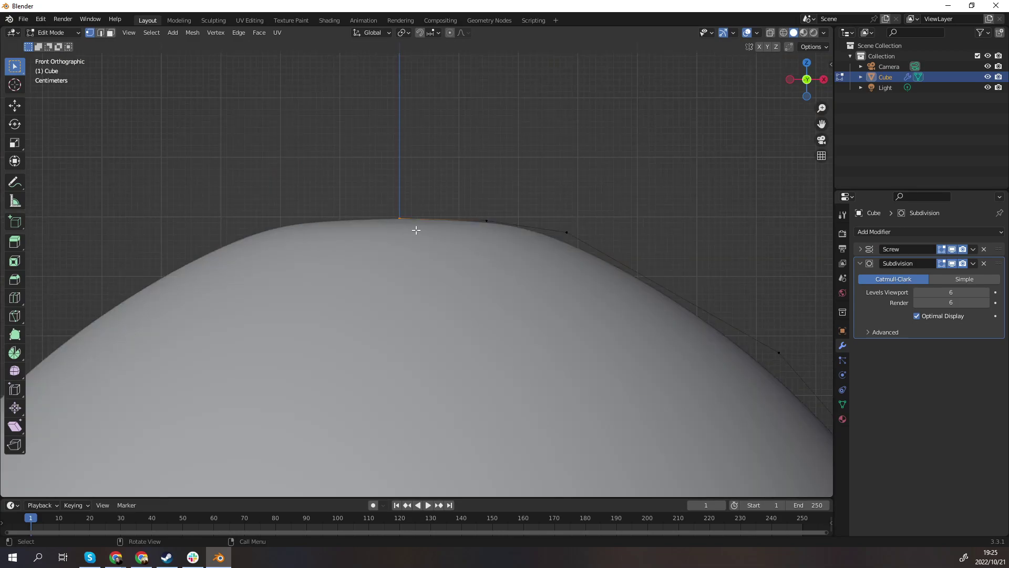
# Undo a bad peak move, then nudge the top vertex a tiny amount along Z.
pyautogui.press('g')
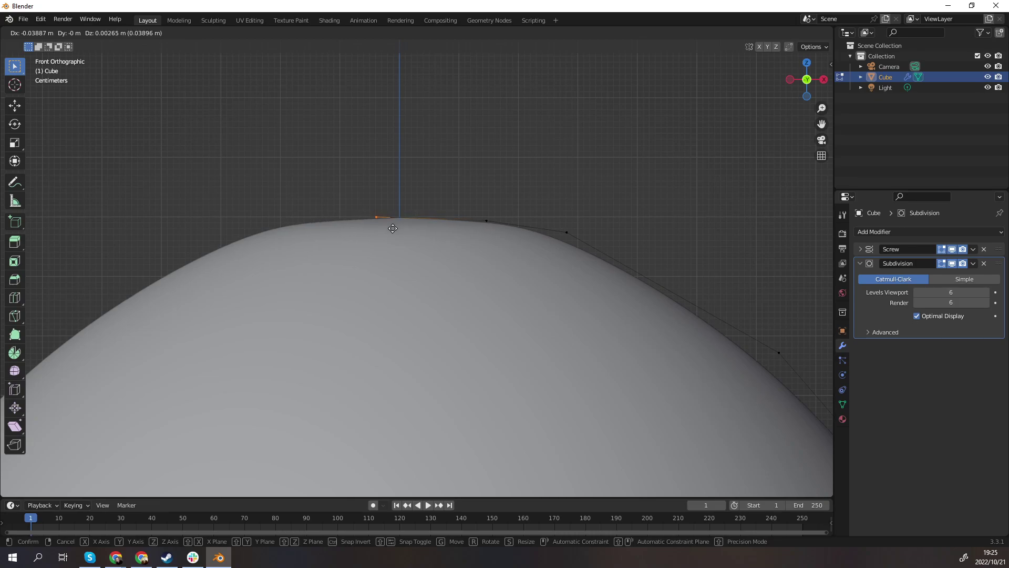
pyautogui.click(393, 228)
pyautogui.moveTo(389, 210)
pyautogui.mouseDown(button='middle')
pyautogui.moveTo(376, 248)
pyautogui.moveTo(388, 243)
pyautogui.moveTo(374, 210)
pyautogui.mouseUp(button='middle')
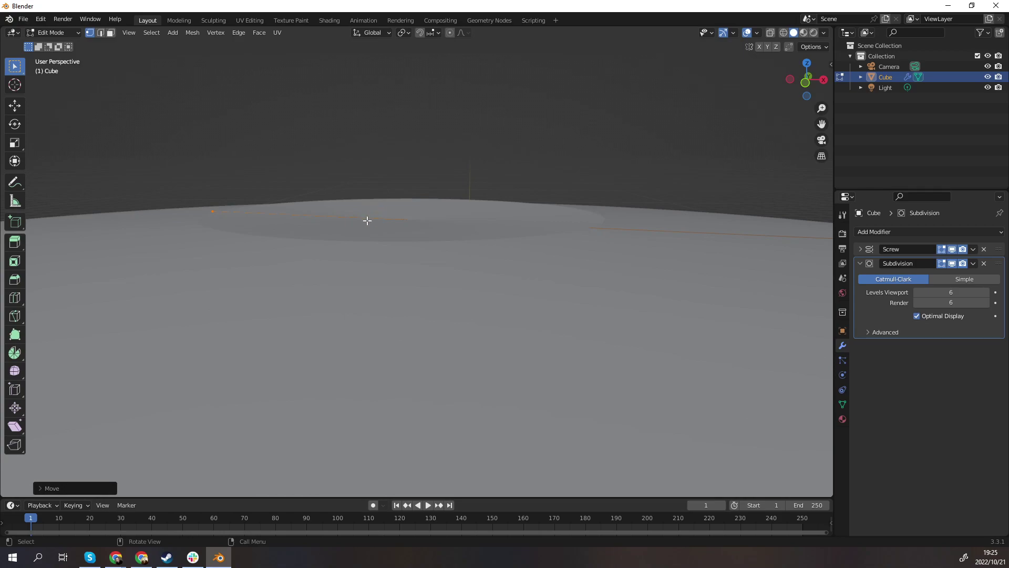
pyautogui.hotkey('ctrl', 'z')
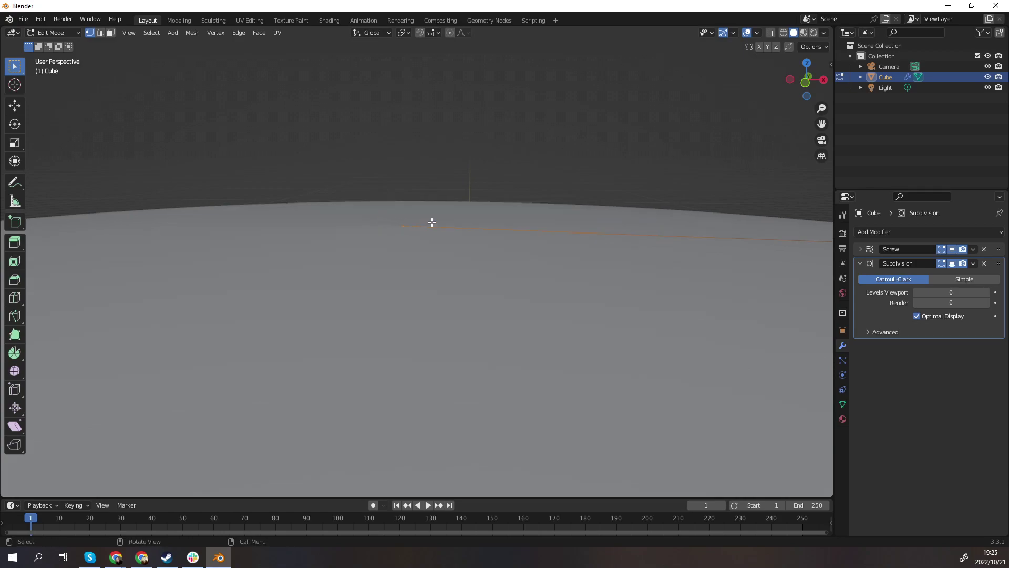
pyautogui.press('g')
pyautogui.press('z')
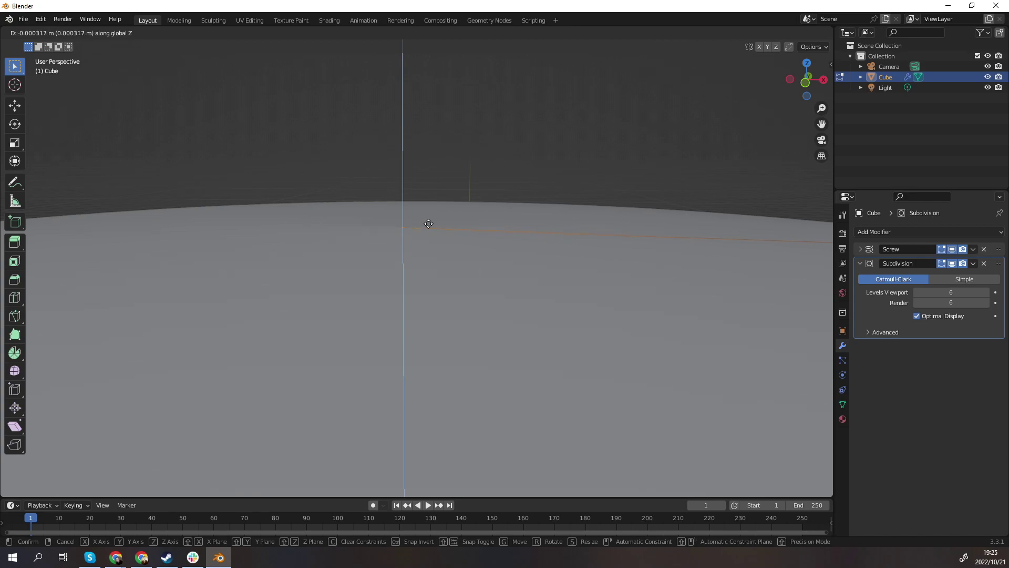
pyautogui.click(428, 223)
pyautogui.scroll(-5, 440, 218)
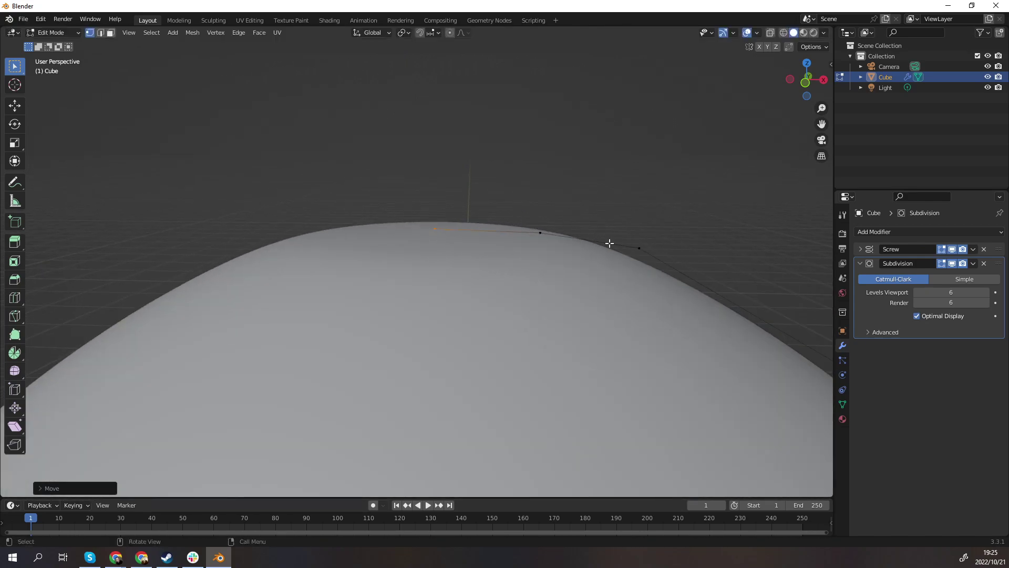
# Move the cap's shoulder vertex lower and outward with a widened proportional falloff, then exit to Object Mode.
pyautogui.click(543, 233)
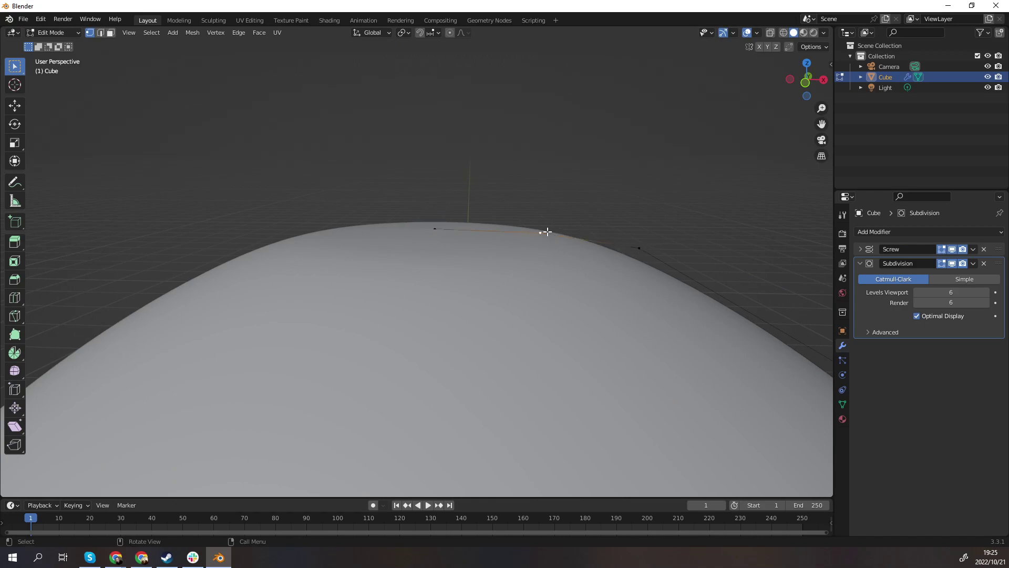
pyautogui.click(638, 248)
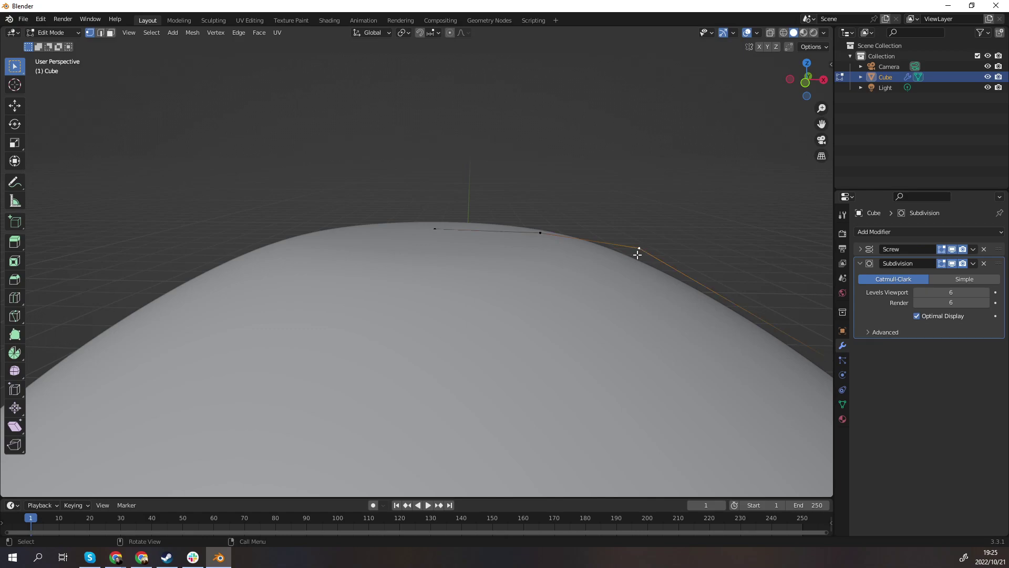
pyautogui.click(449, 33)
pyautogui.press('KP_1')
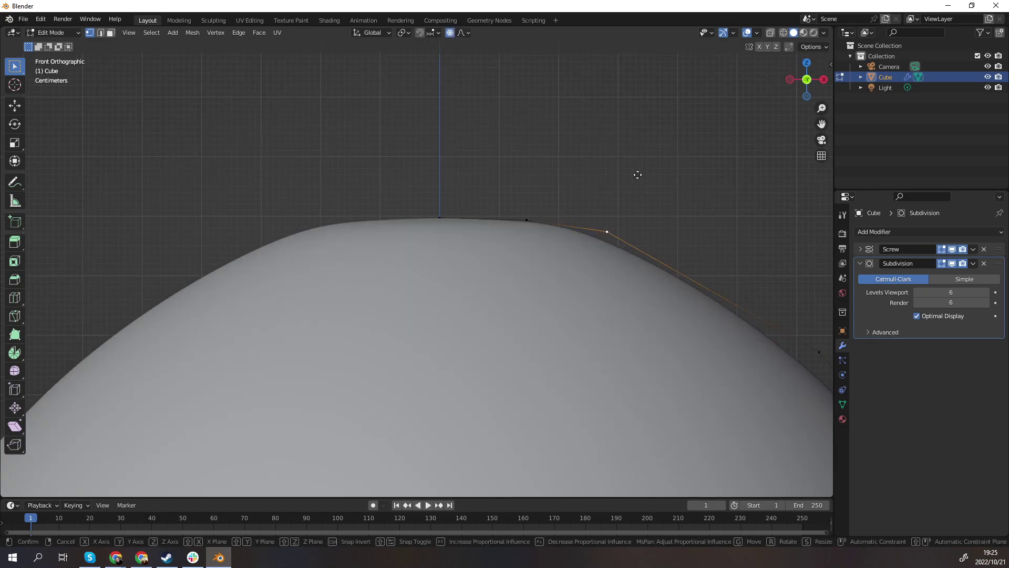
pyautogui.press('g')
pyautogui.scroll(10, 631, 184)
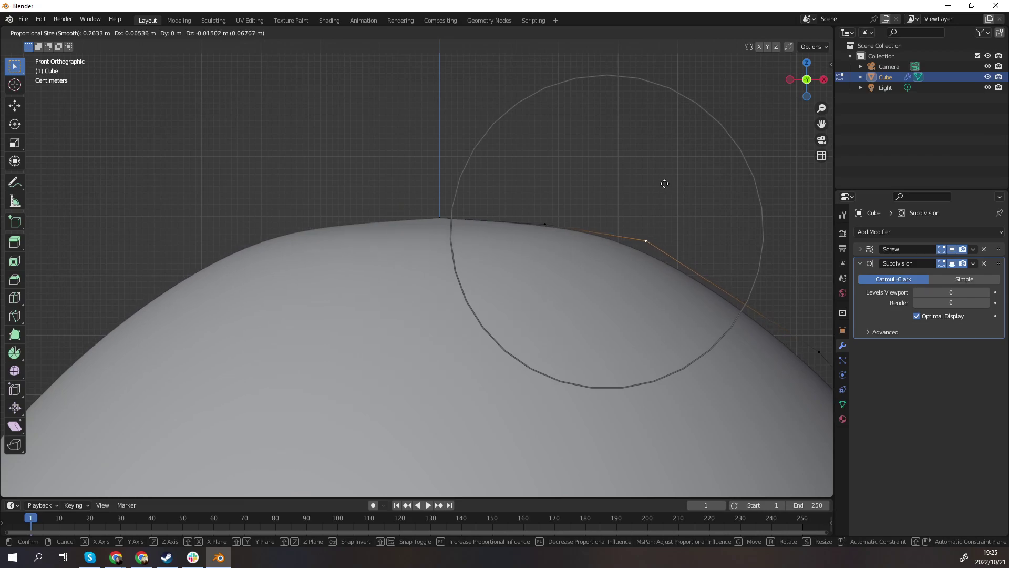
pyautogui.scroll(3, 665, 185)
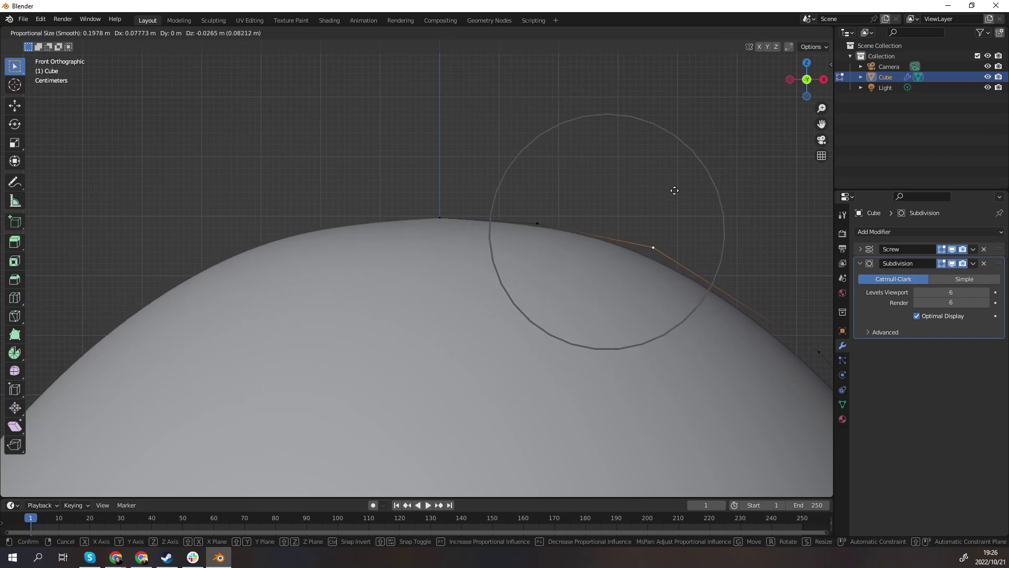
pyautogui.click(675, 190)
pyautogui.scroll(-6, 673, 190)
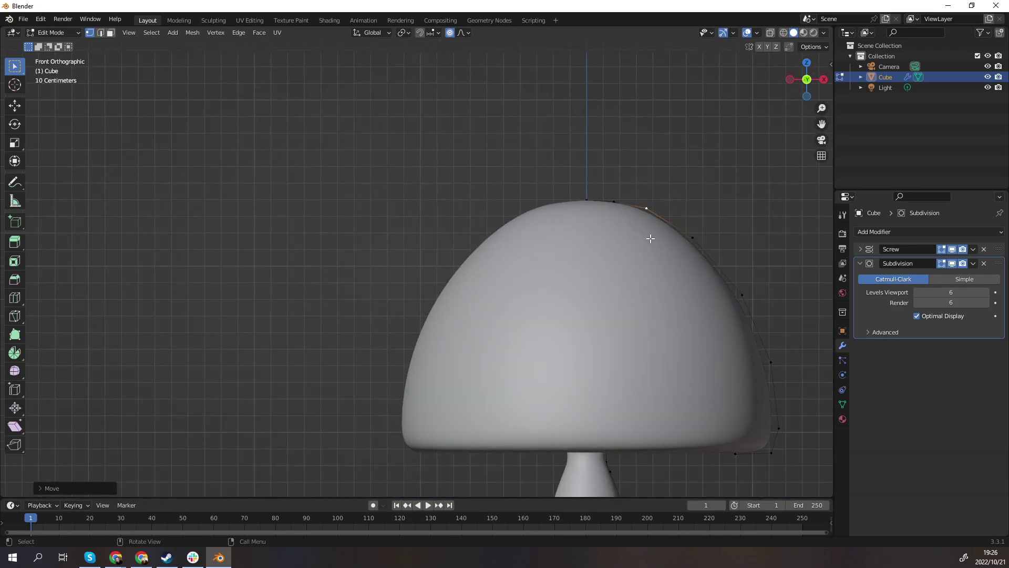
pyautogui.press('Tab')
pyautogui.scroll(2, 574, 177)
# Orbit to a near-level view of the whole mushroom and collapse the Subdivision modifier panel.
pyautogui.moveTo(574, 178); pyautogui.dragTo(563, 229, button='middle')
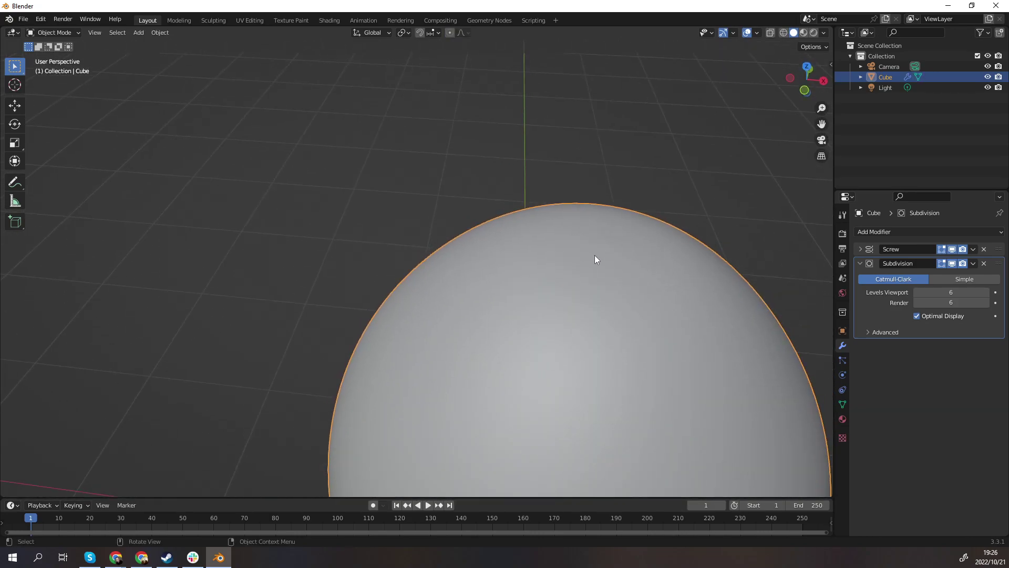
pyautogui.moveTo(600, 259); pyautogui.dragTo(613, 243, button='middle')
pyautogui.scroll(-6, 613, 244)
pyautogui.moveTo(551, 171); pyautogui.dragTo(509, 362, button='middle')
pyautogui.scroll(5, 508, 362)
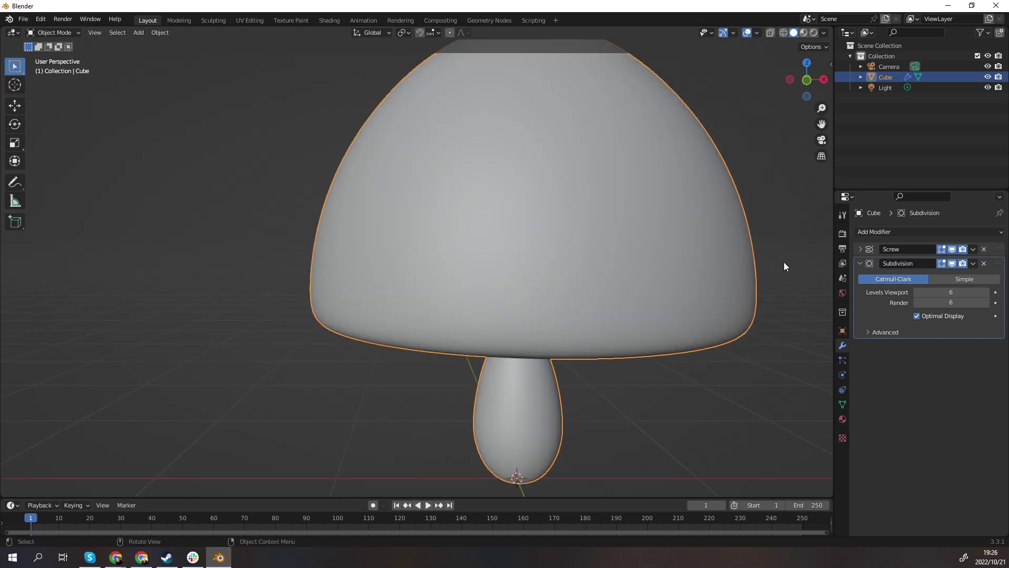
pyautogui.click(860, 264)
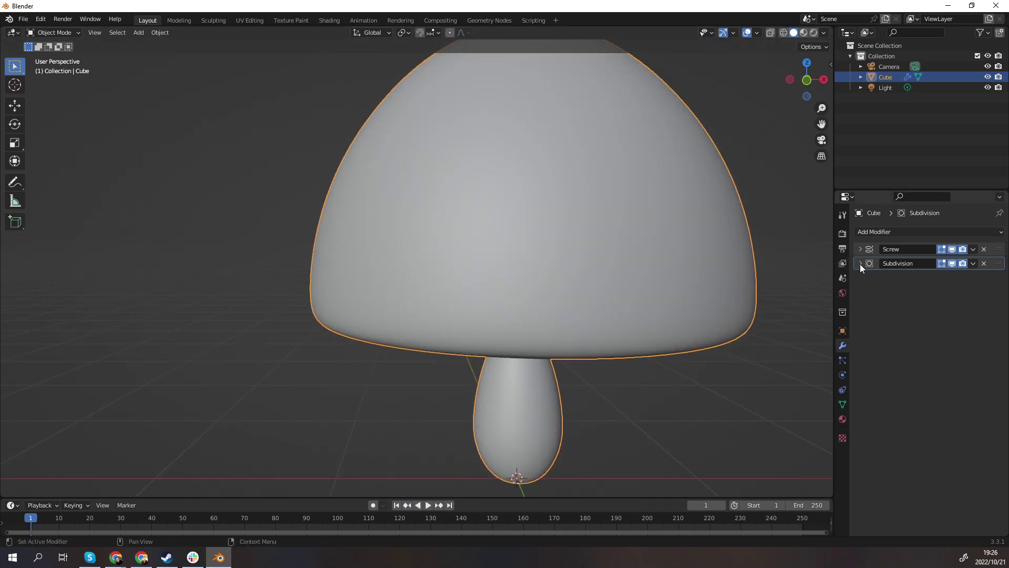
# Add a Displace modifier with a new texture and bring up that texture's Type list.
pyautogui.click(907, 231)
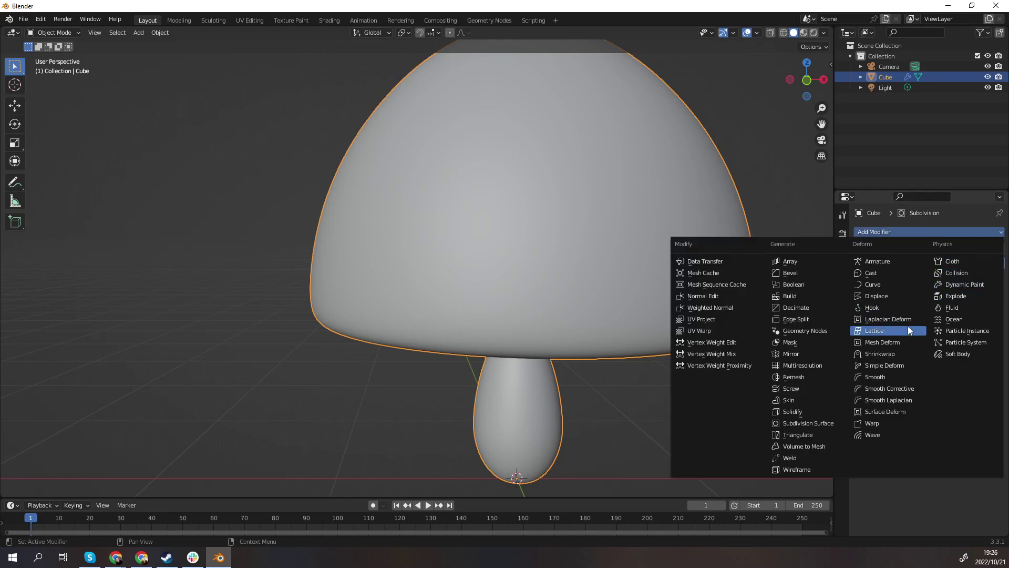
pyautogui.click(875, 296)
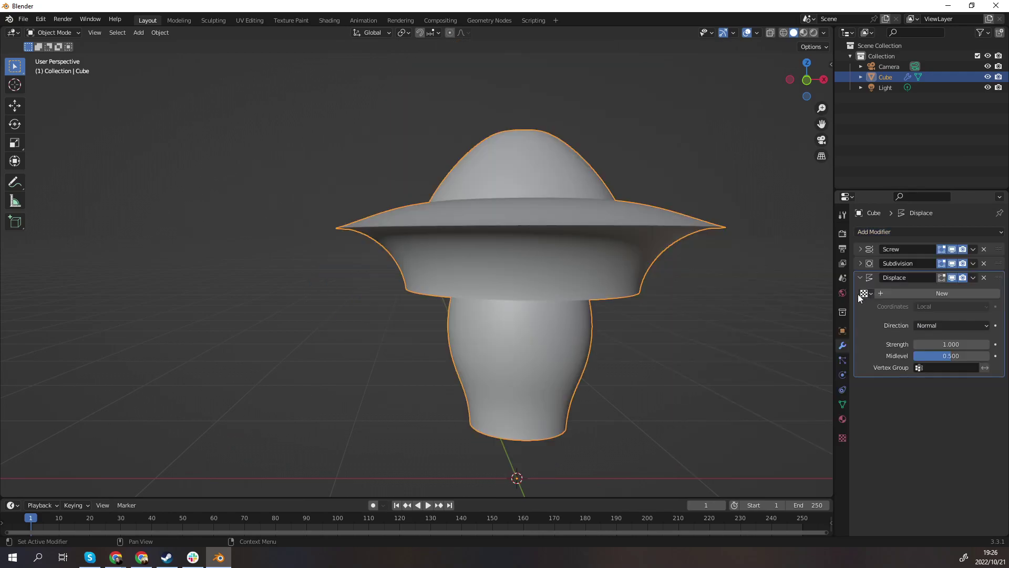
pyautogui.click(923, 293)
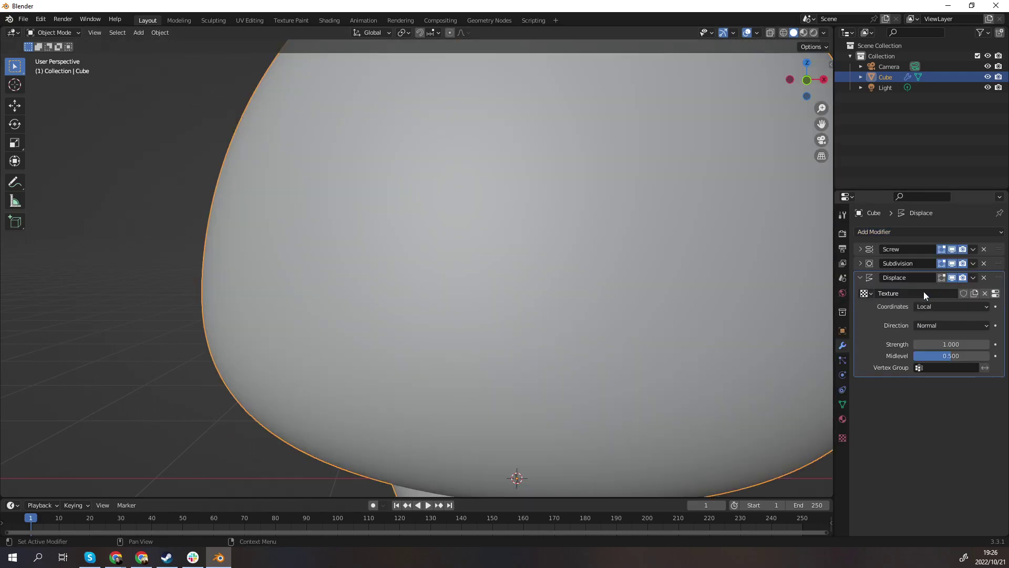
pyautogui.click(842, 438)
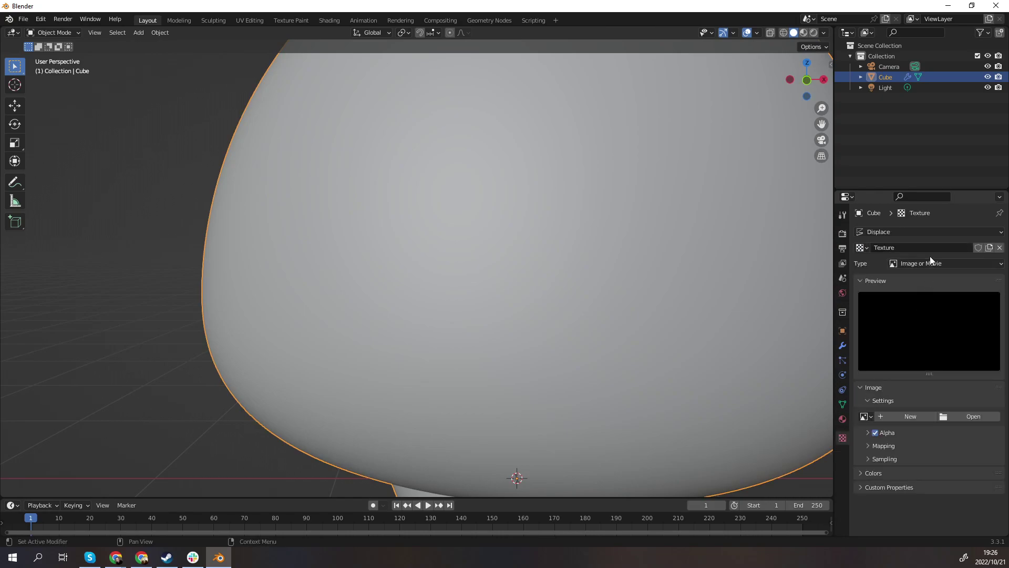
pyautogui.click(920, 266)
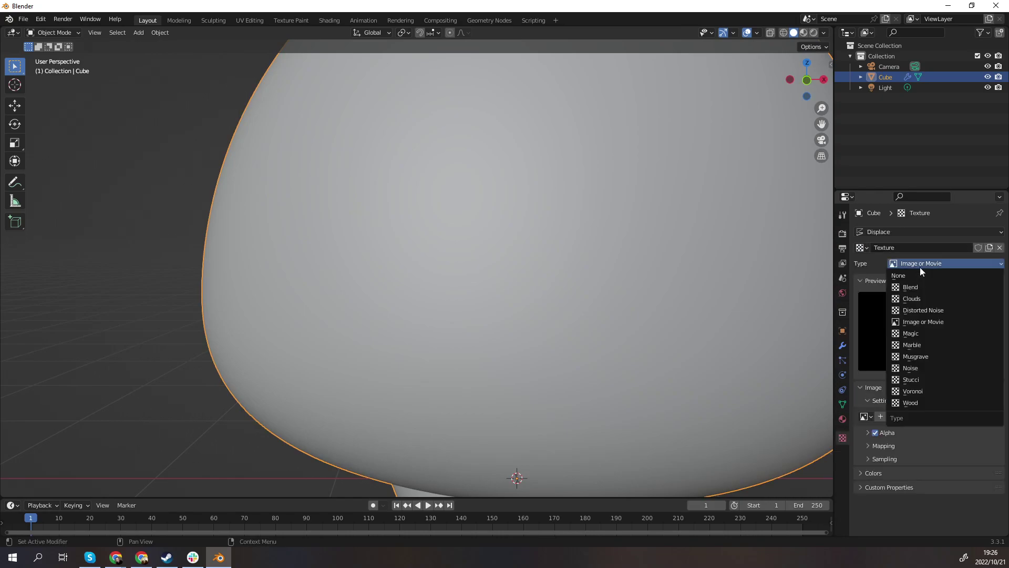
# Use a Clouds texture for the Displace and enlarge its size to smooth the bumps.
pyautogui.click(919, 299)
pyautogui.scroll(-5, 651, 273)
pyautogui.scroll(5, 651, 273)
pyautogui.moveTo(548, 282); pyautogui.dragTo(600, 221, button='middle')
pyautogui.moveTo(951, 450)
pyautogui.mouseDown()
pyautogui.moveTo(991, 450)
pyautogui.moveTo(937, 452)
pyautogui.mouseUp()
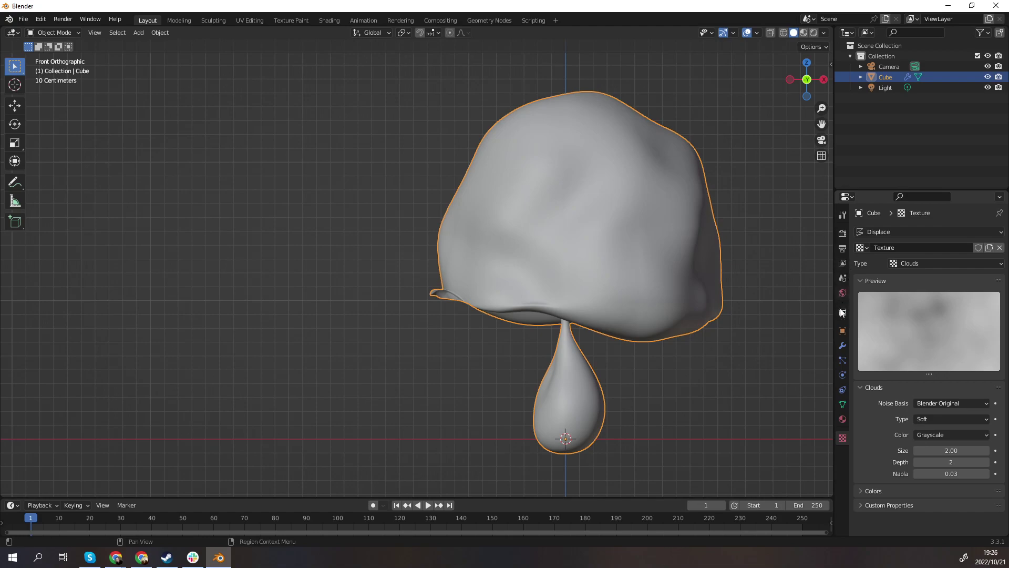
# Lower the Displace Strength from 0.7 down to 0.300.
pyautogui.click(842, 346)
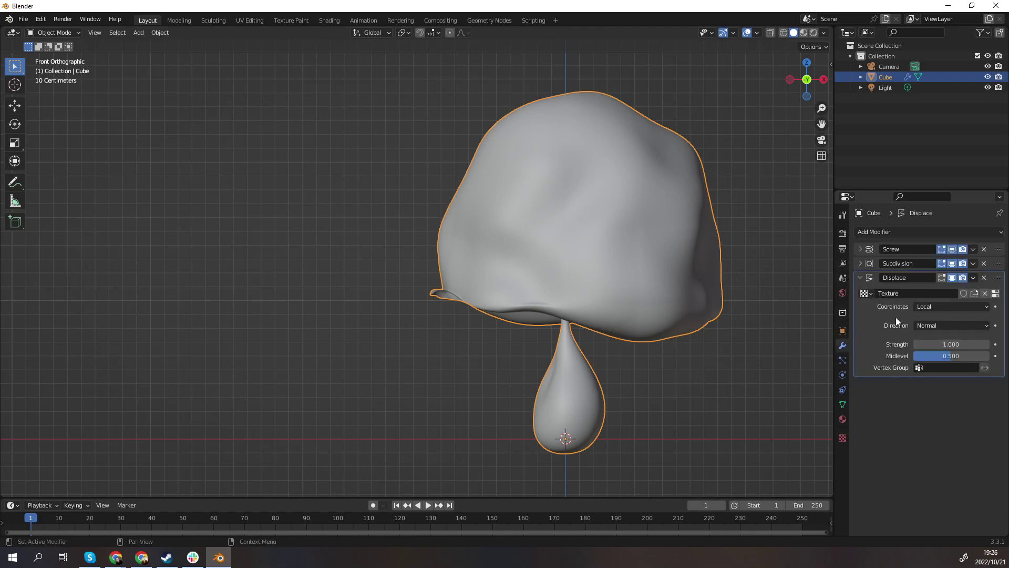
pyautogui.click(956, 346)
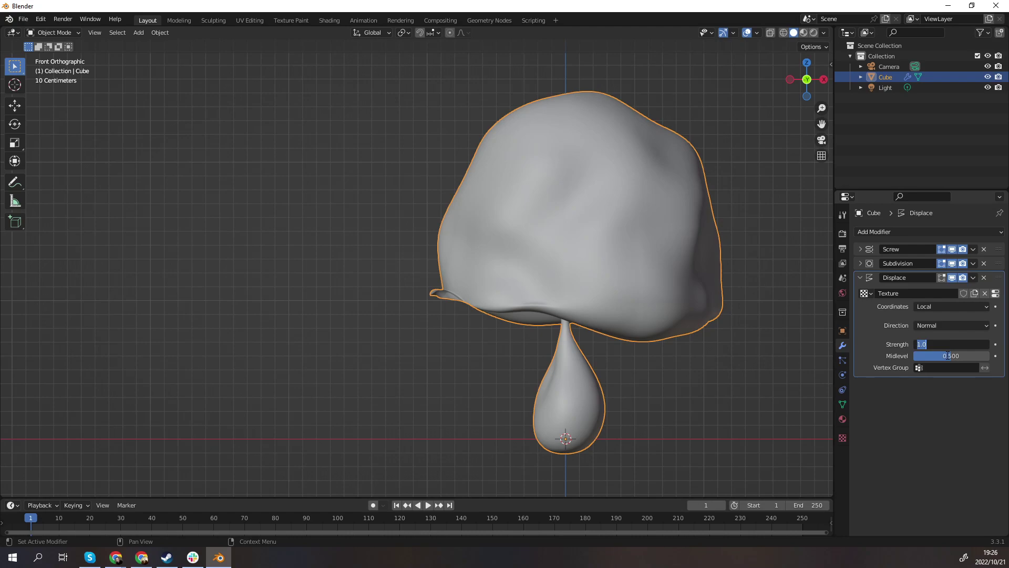
pyautogui.write('0.7')
pyautogui.press('Return')
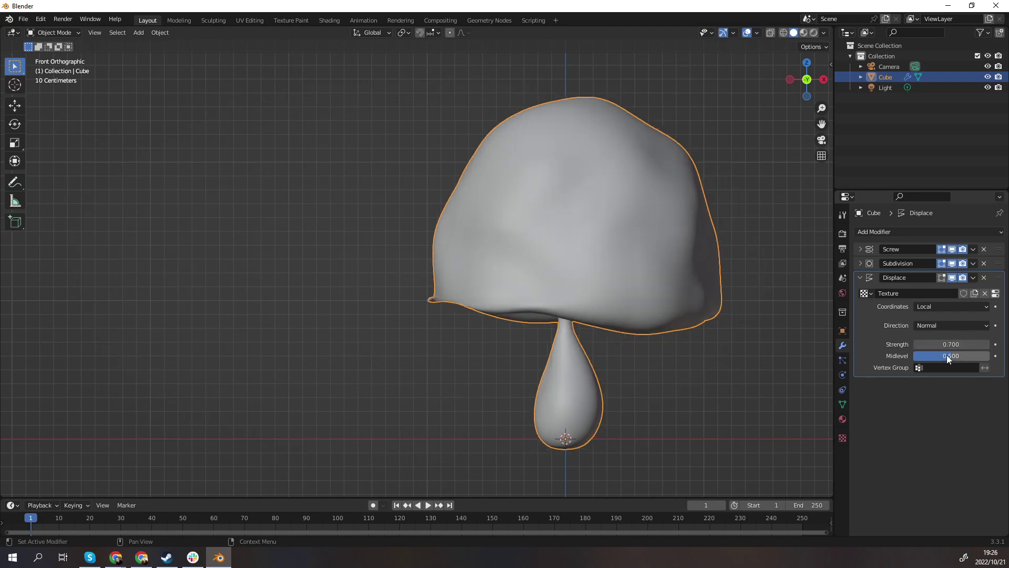
pyautogui.click(915, 344)
pyautogui.click(916, 344)
pyautogui.click(916, 344)
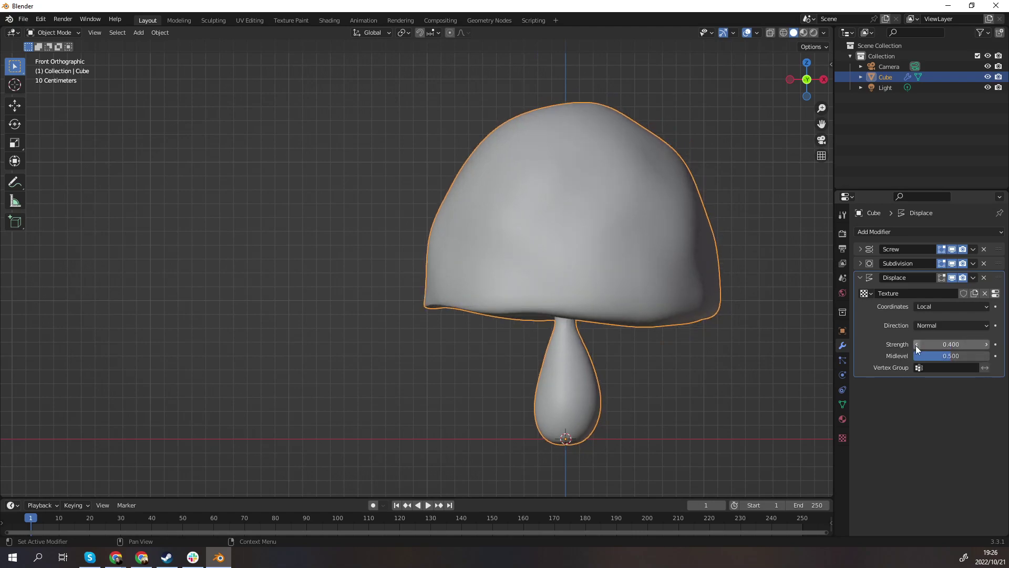
pyautogui.click(916, 344)
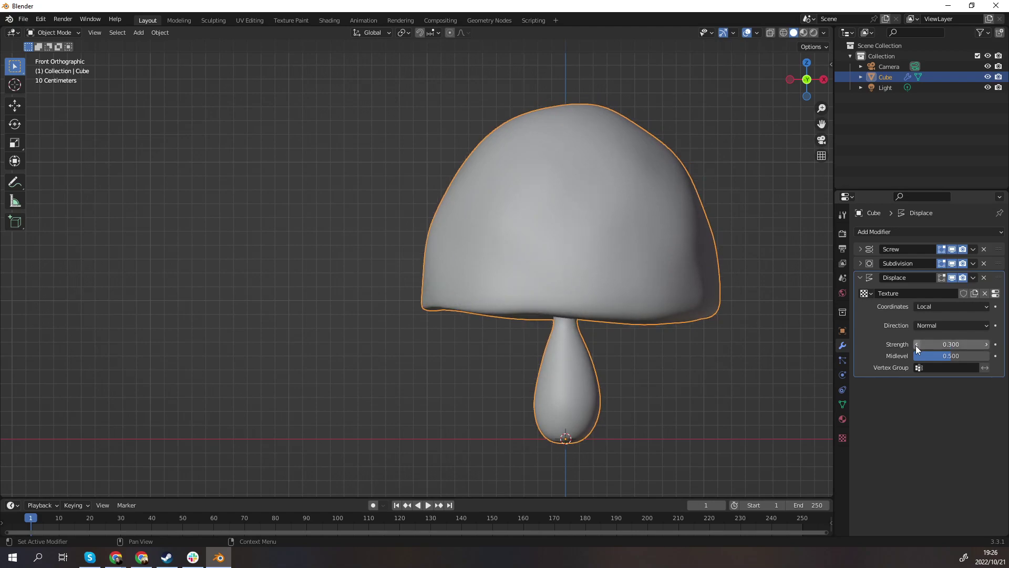
# Inspect the mushroom from below and collapse the Displace panel.
pyautogui.moveTo(579, 310); pyautogui.dragTo(595, 295, button='middle')
pyautogui.scroll(2, 587, 270)
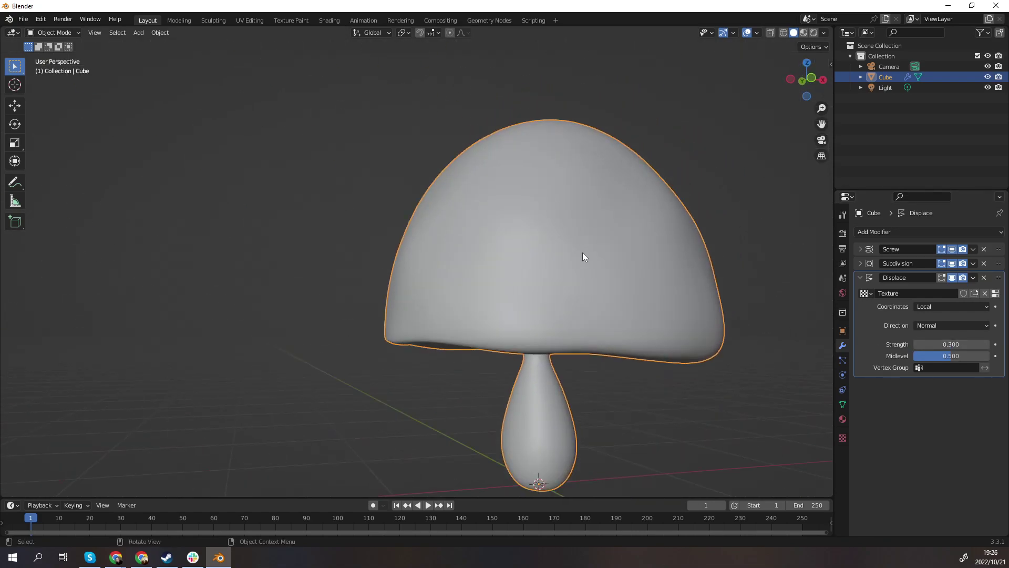
pyautogui.moveTo(583, 257); pyautogui.dragTo(468, 262, button='middle')
pyautogui.scroll(2, 491, 261)
pyautogui.click(860, 278)
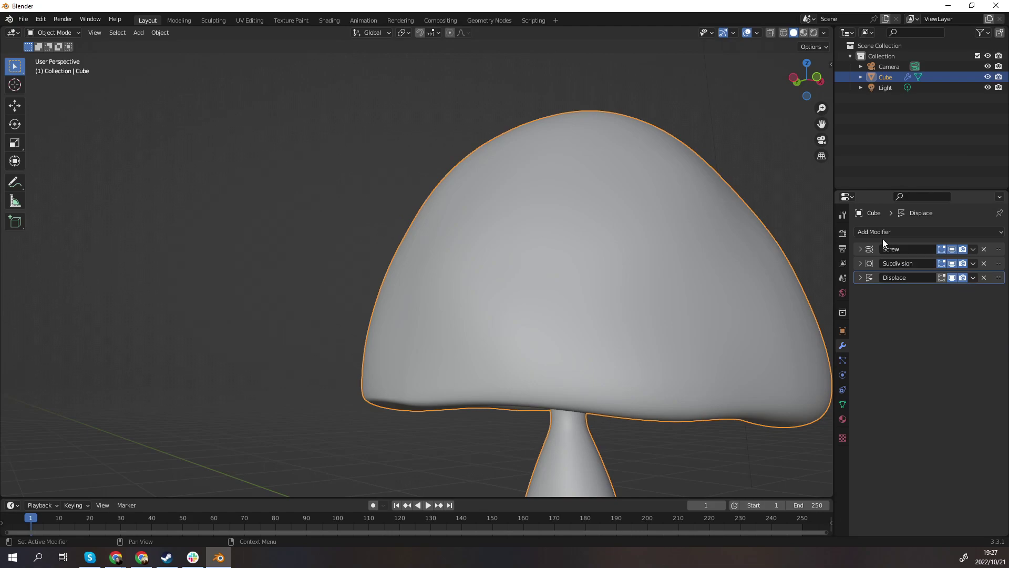
# Add a Solidify modifier with 0.03 m thickness, leaving Even Thickness off.
pyautogui.click(869, 232)
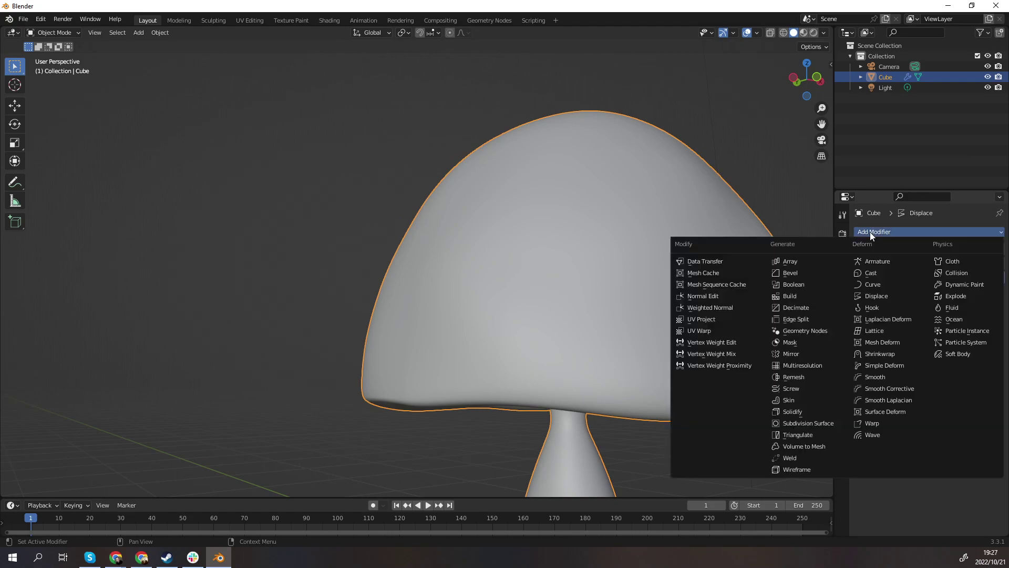
pyautogui.click(818, 404)
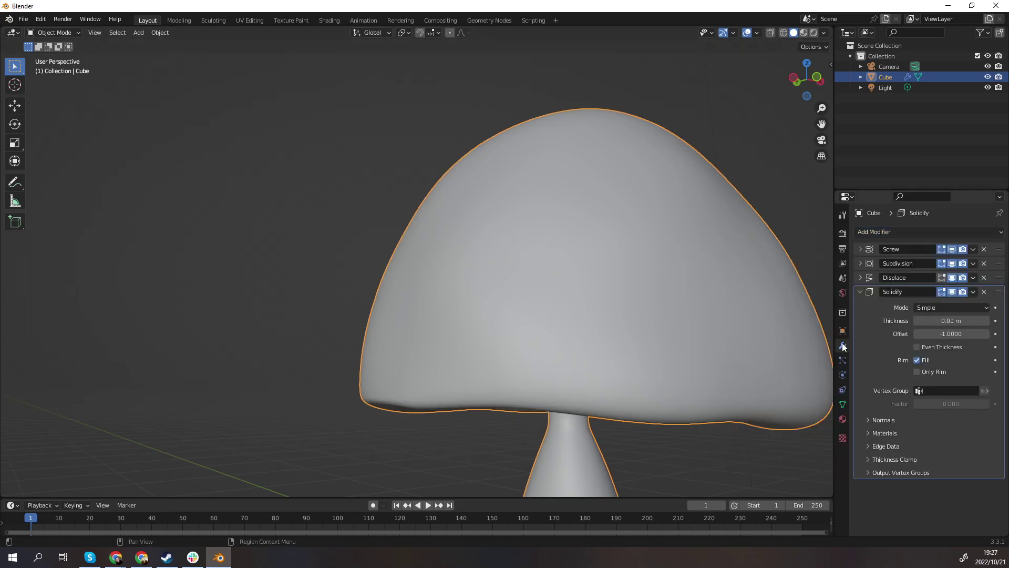
pyautogui.click(963, 320)
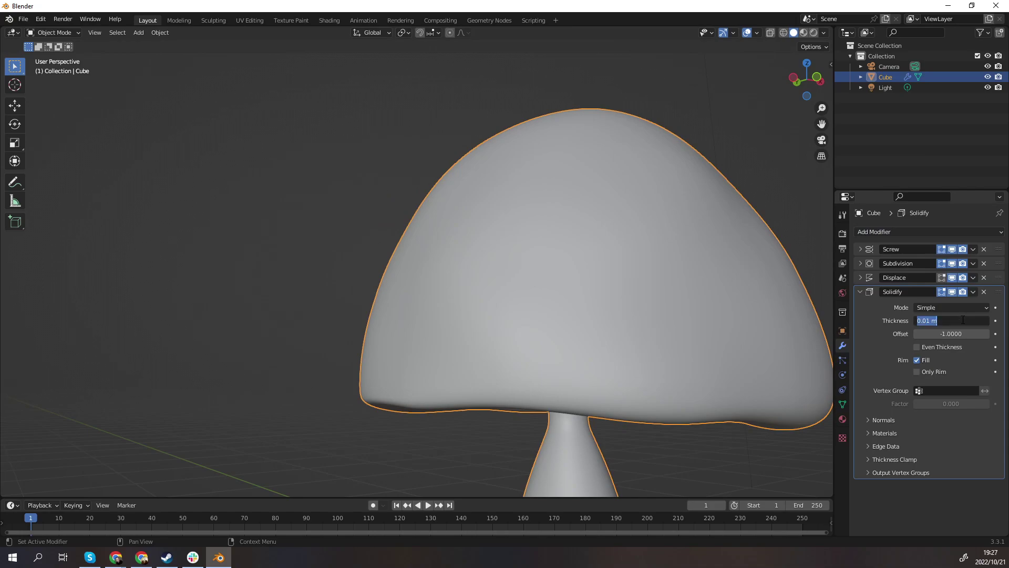
pyautogui.write('0.0')
pyautogui.press('Return')
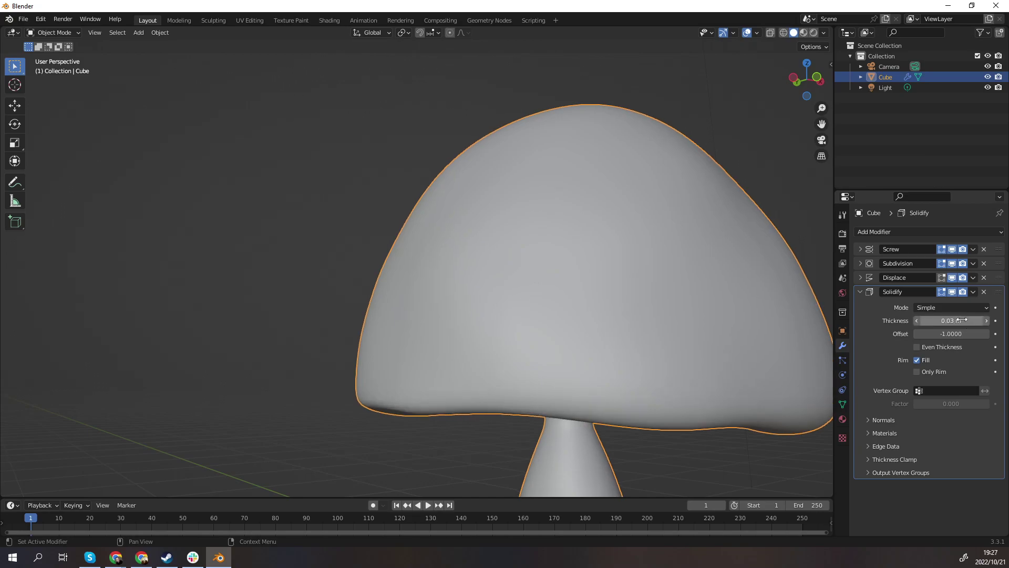
pyautogui.click(917, 348)
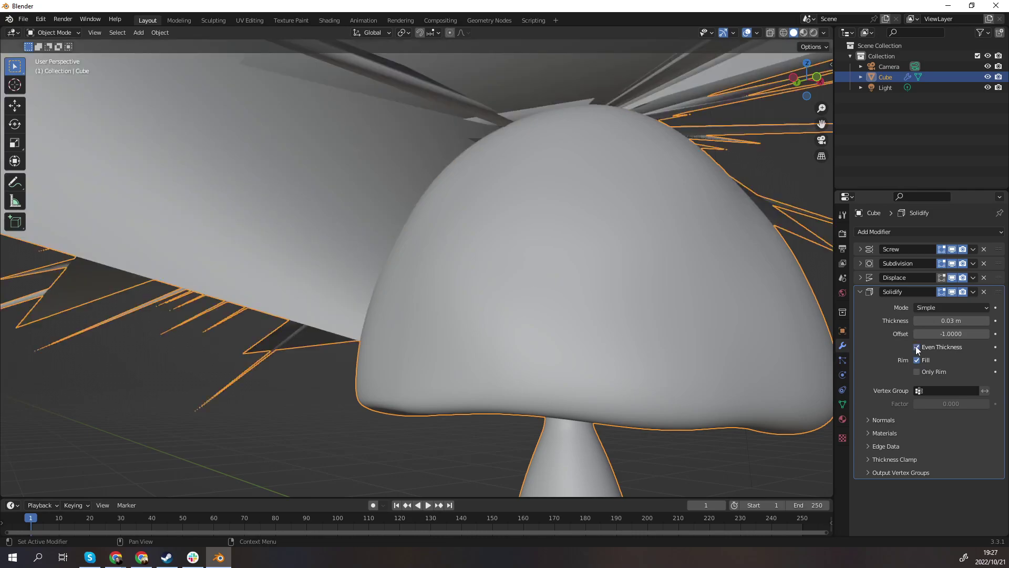
pyautogui.click(917, 347)
# Flip the shell's normals and set its Material Offset to 1, then fold those options away.
pyautogui.click(883, 420)
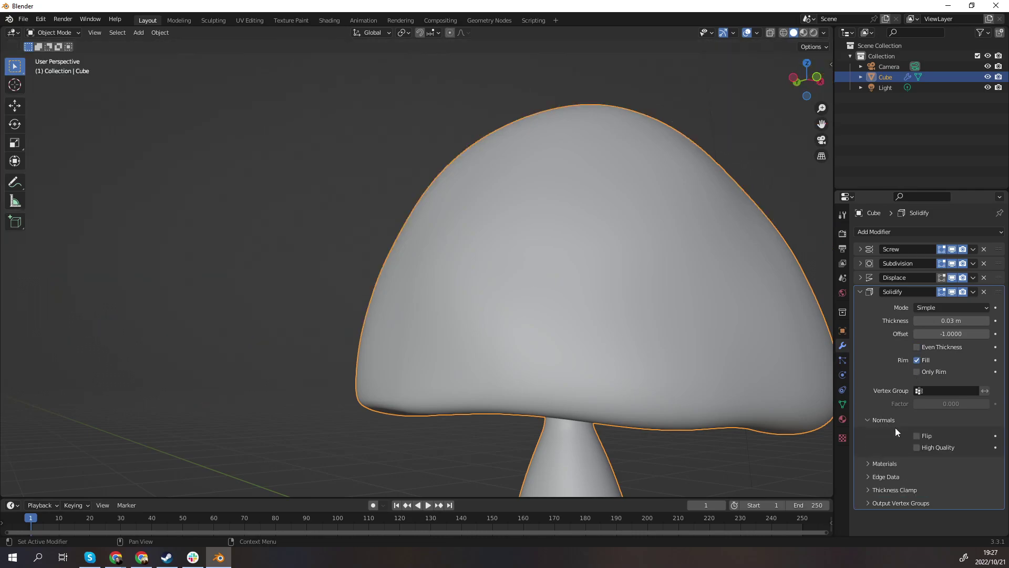
pyautogui.click(892, 463)
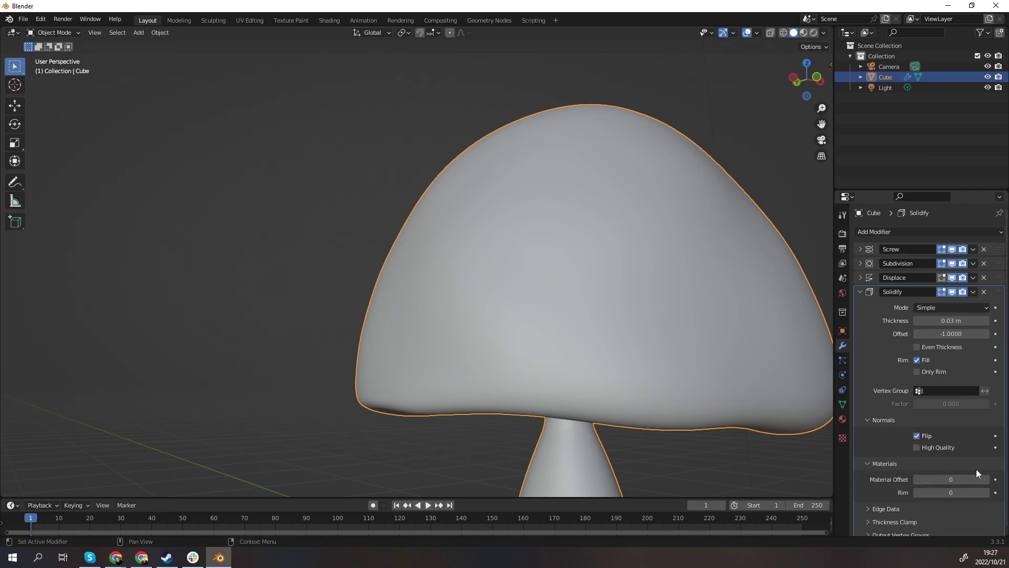
pyautogui.click(959, 480)
pyautogui.write('1')
pyautogui.press('Return')
pyautogui.scroll(-1, 902, 477)
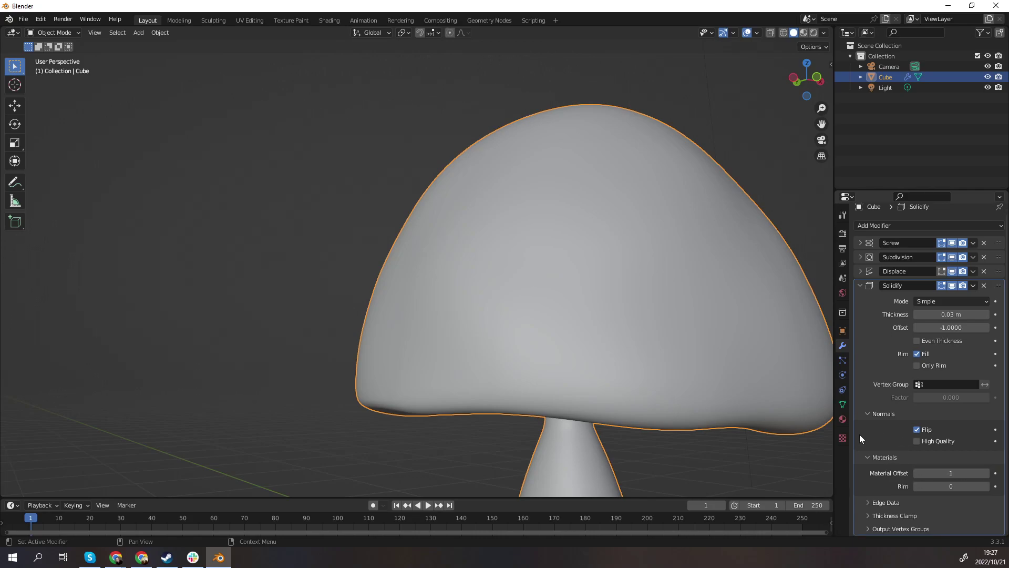
pyautogui.click(868, 415)
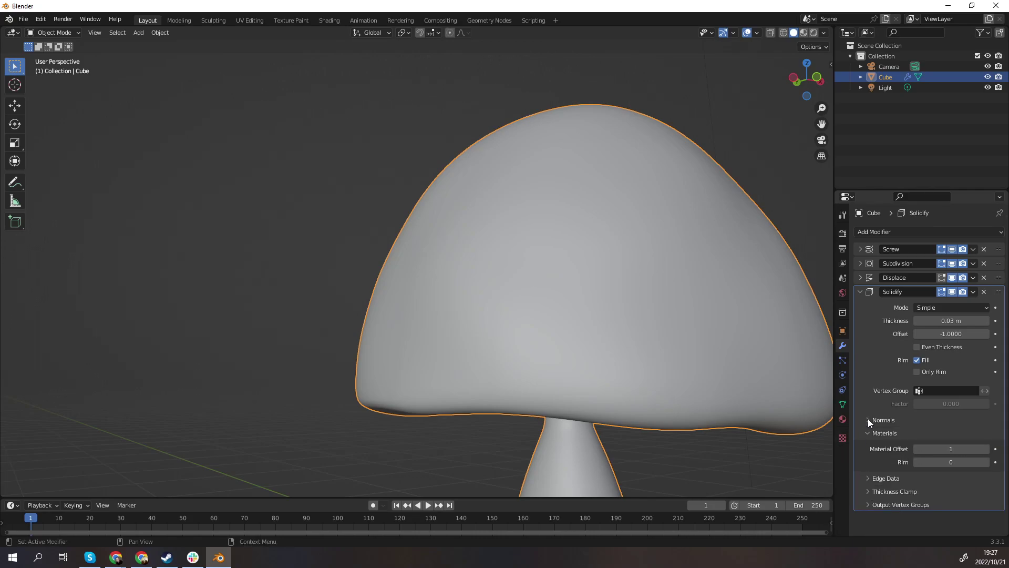
pyautogui.click(866, 434)
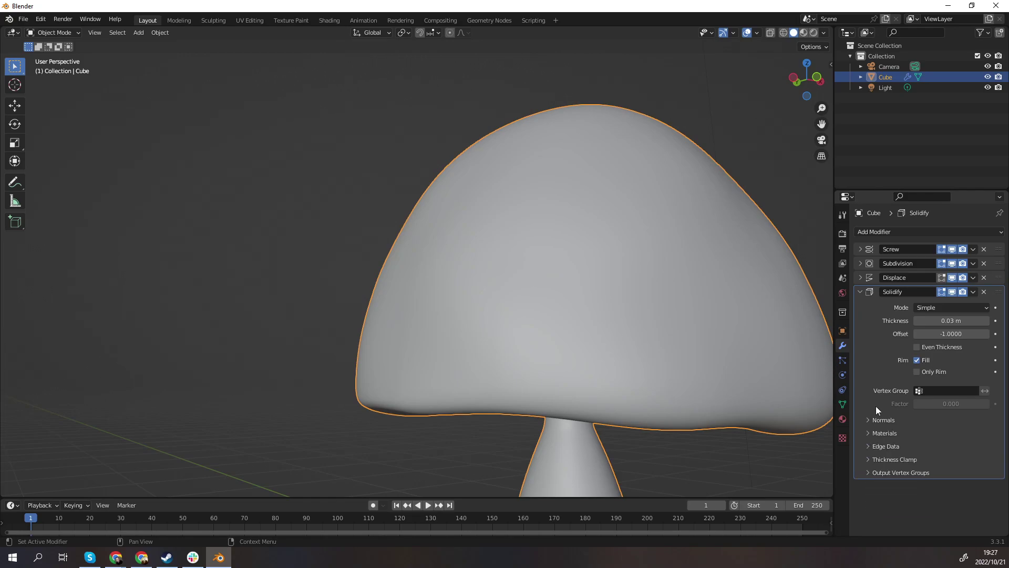
# Collapse Solidify, switch to front orthographic view and enlarge the area below the 3D view.
pyautogui.click(861, 292)
pyautogui.scroll(-4, 556, 285)
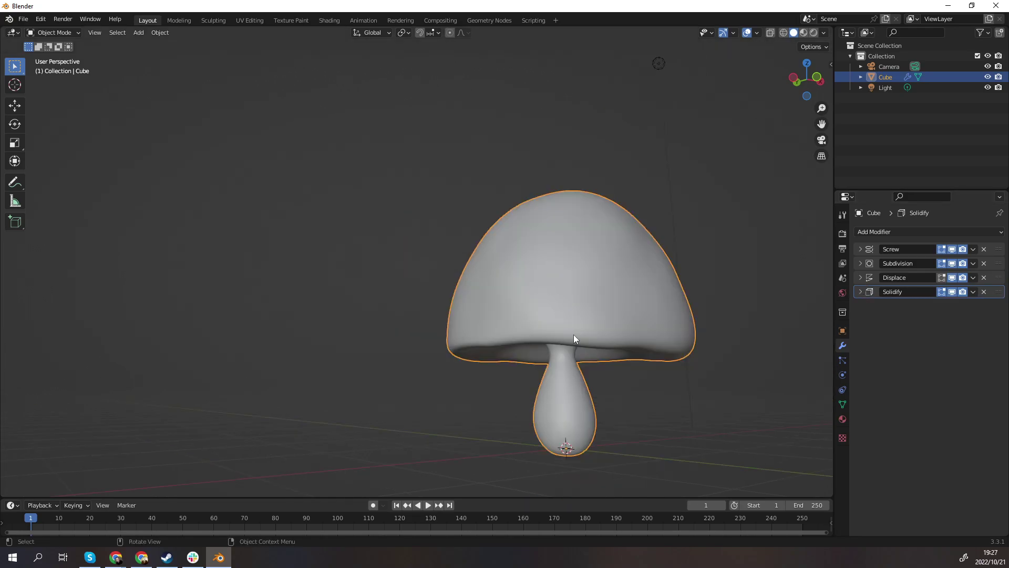
pyautogui.press('KP_1')
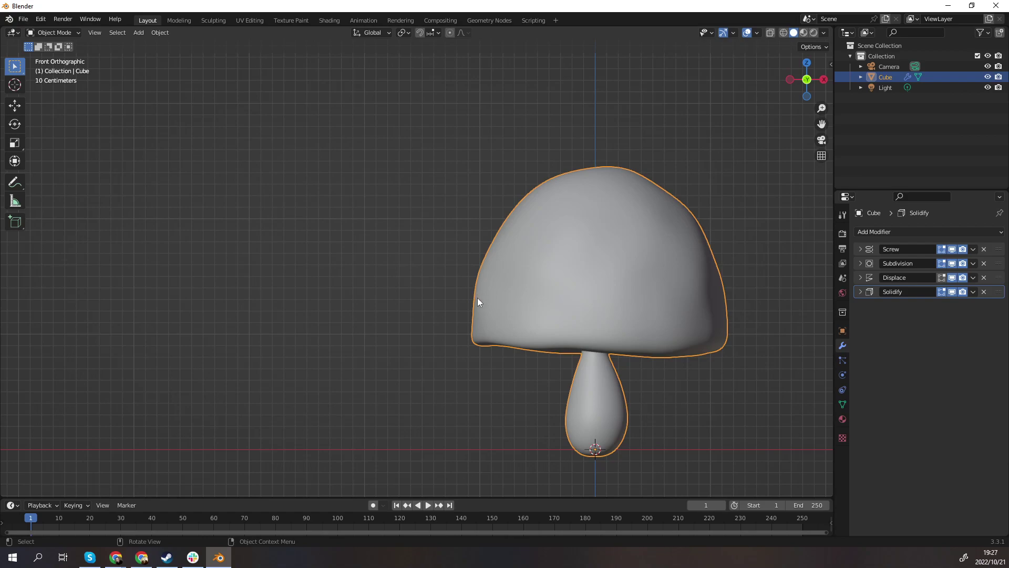
pyautogui.keyDown('shift'); pyautogui.moveTo(614, 458); pyautogui.dragTo(555, 388, button='middle'); pyautogui.keyUp('shift')
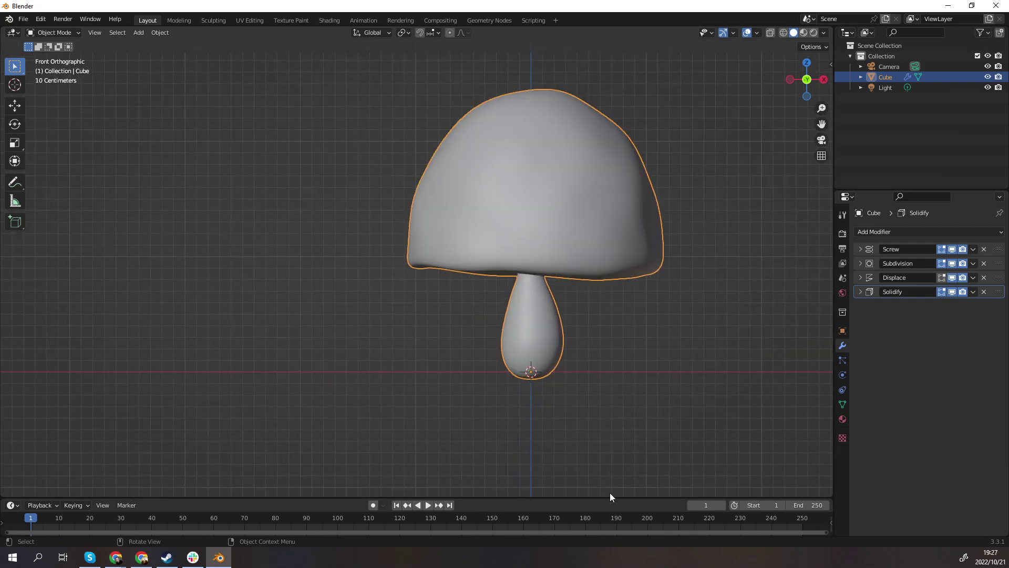
pyautogui.moveTo(609, 497); pyautogui.dragTo(604, 268)
pyautogui.scroll(-4, 590, 144)
pyautogui.scroll(2, 614, 250)
pyautogui.scroll(-4, 616, 232)
pyautogui.scroll(7, 593, 192)
pyautogui.scroll(-3, 578, 158)
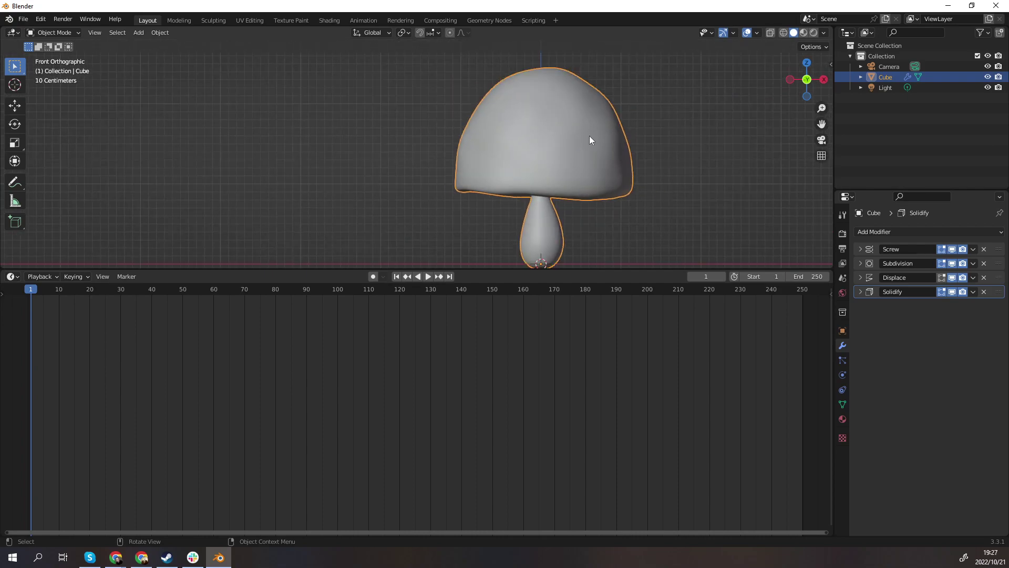
# Turn the lower area into a Shader Editor and set the viewport to Rendered shading.
pyautogui.click(11, 276)
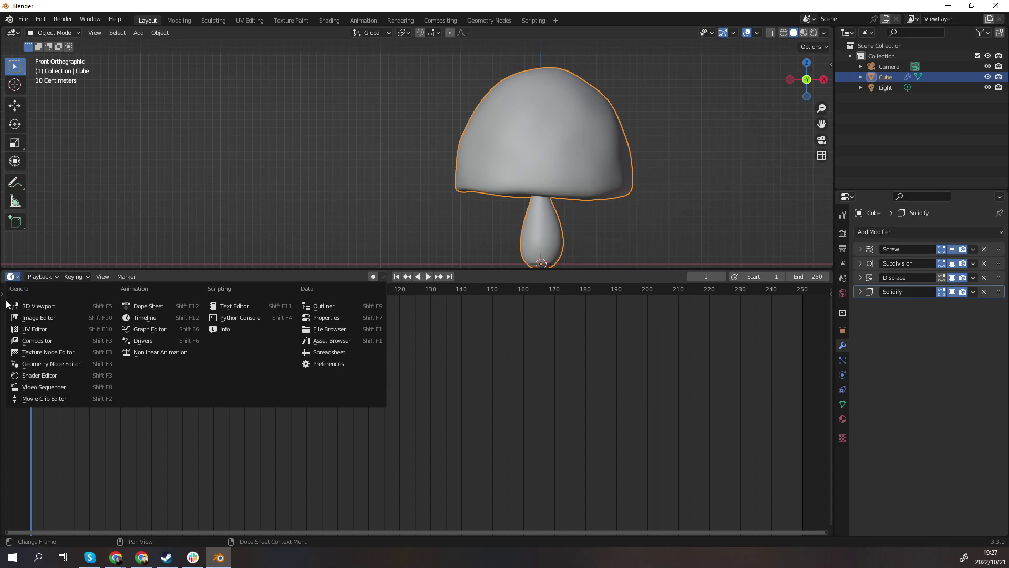
pyautogui.click(44, 376)
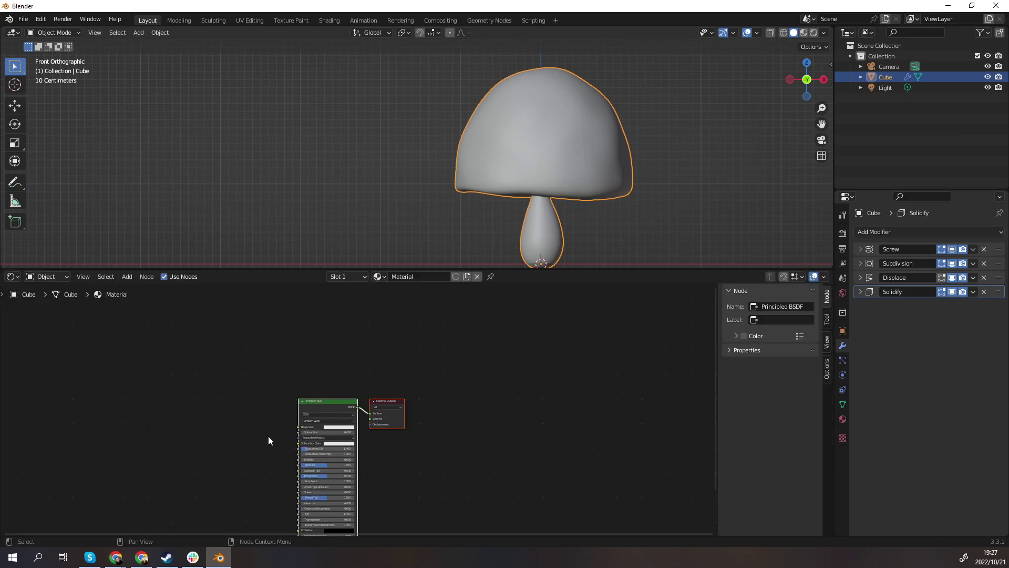
pyautogui.scroll(5, 319, 431)
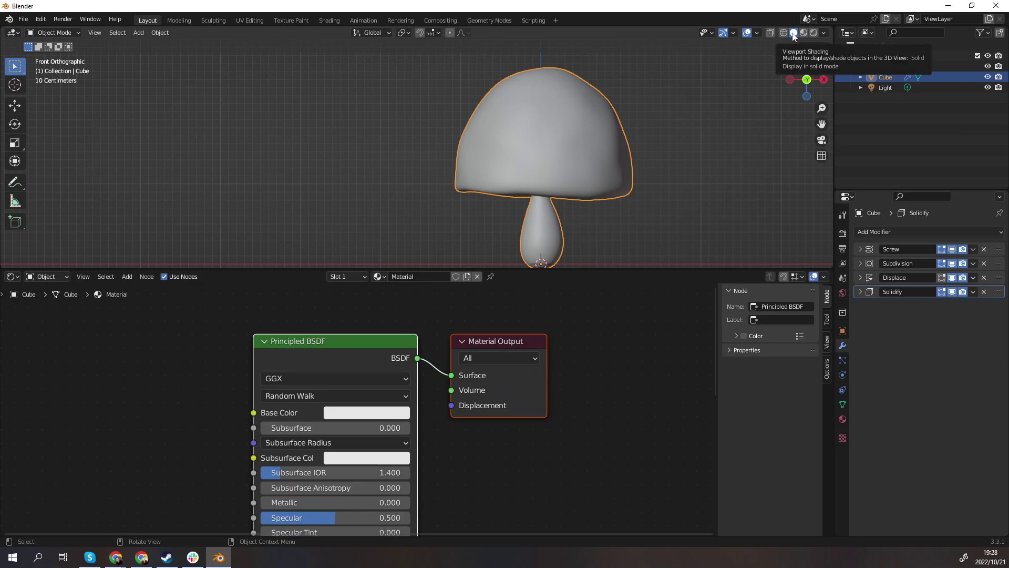
pyautogui.click(804, 32)
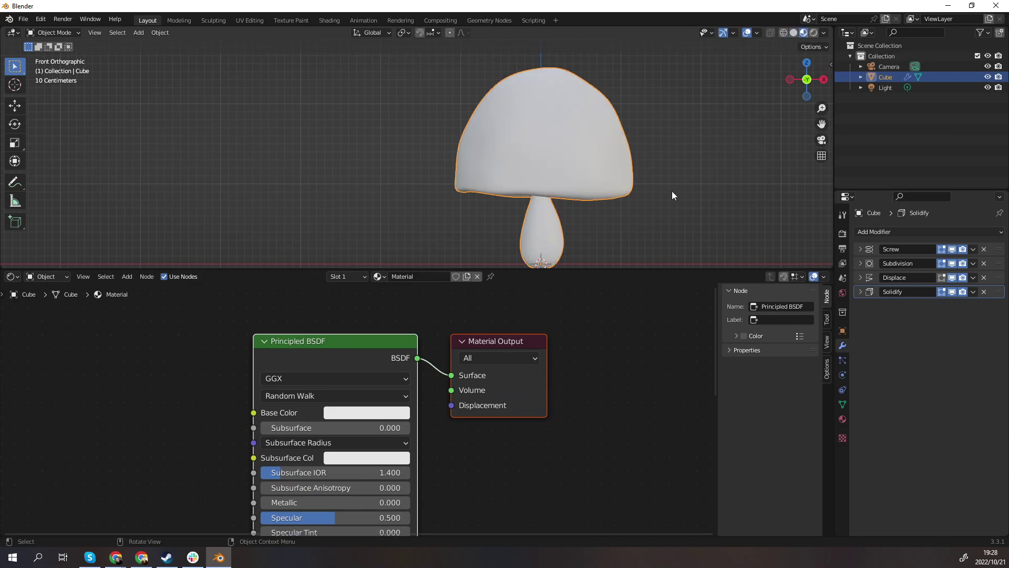
pyautogui.click(813, 33)
pyautogui.scroll(-2, 476, 164)
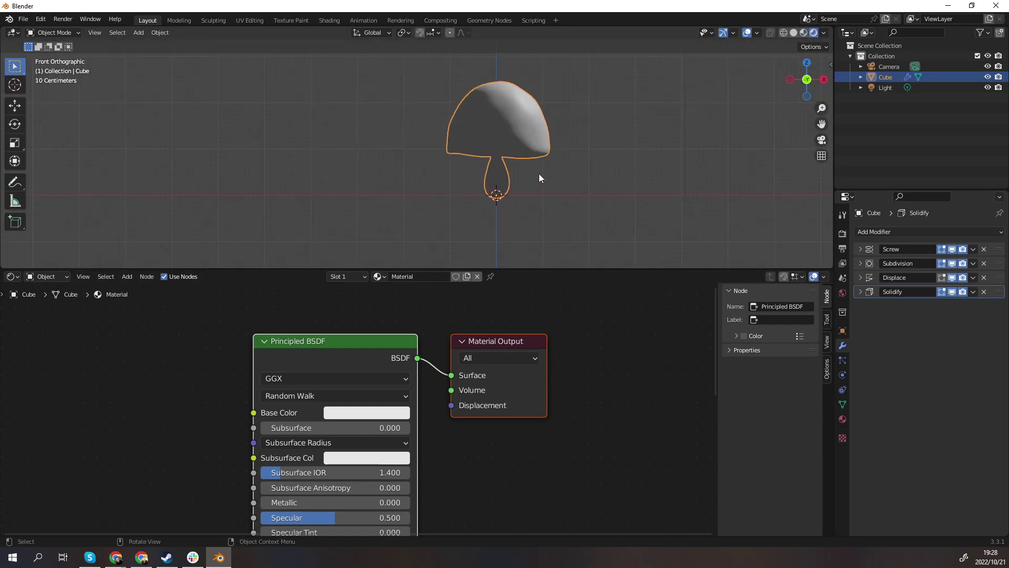
pyautogui.scroll(-2, 525, 176)
pyautogui.scroll(1, 504, 179)
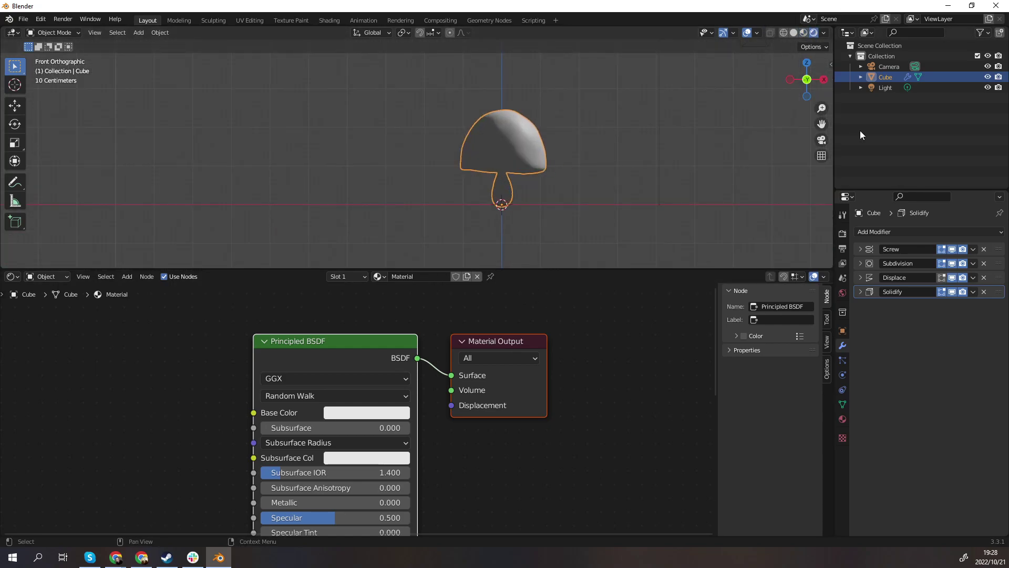
# Add a plane mesh as the floor and scale it by 20.
pyautogui.click(891, 89)
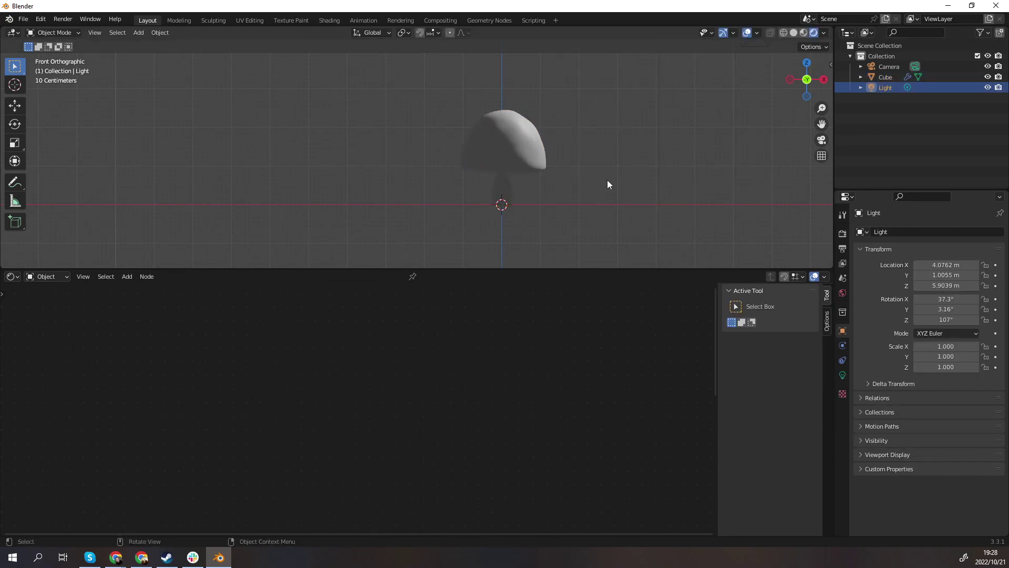
pyautogui.keyDown('shift'); pyautogui.scroll(3, 620, 163); pyautogui.keyUp('shift')
pyautogui.keyDown('shift'); pyautogui.scroll(-4, 540, 204); pyautogui.keyUp('shift')
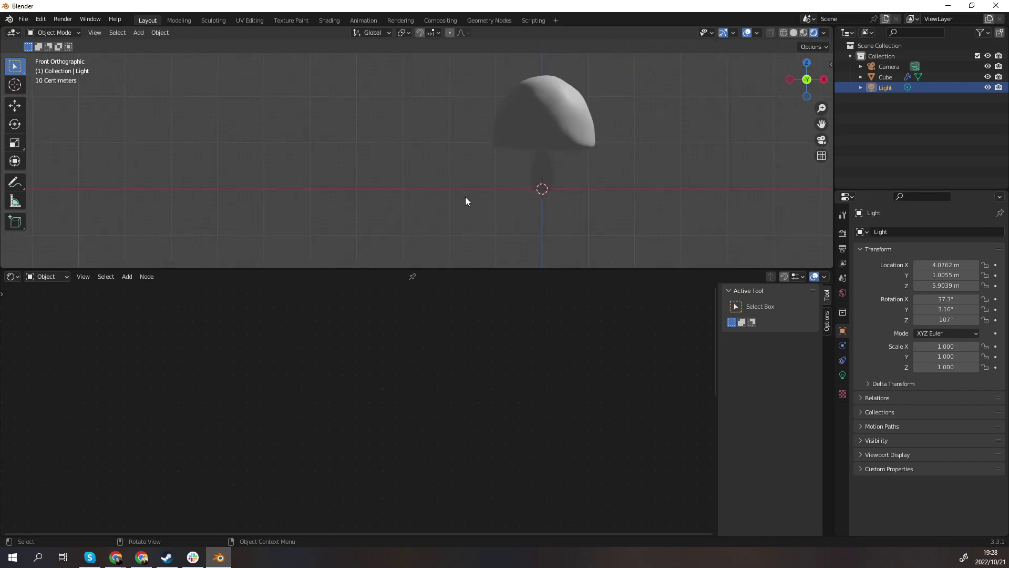
pyautogui.hotkey('shift', 'a')
pyautogui.moveTo(633, 136)
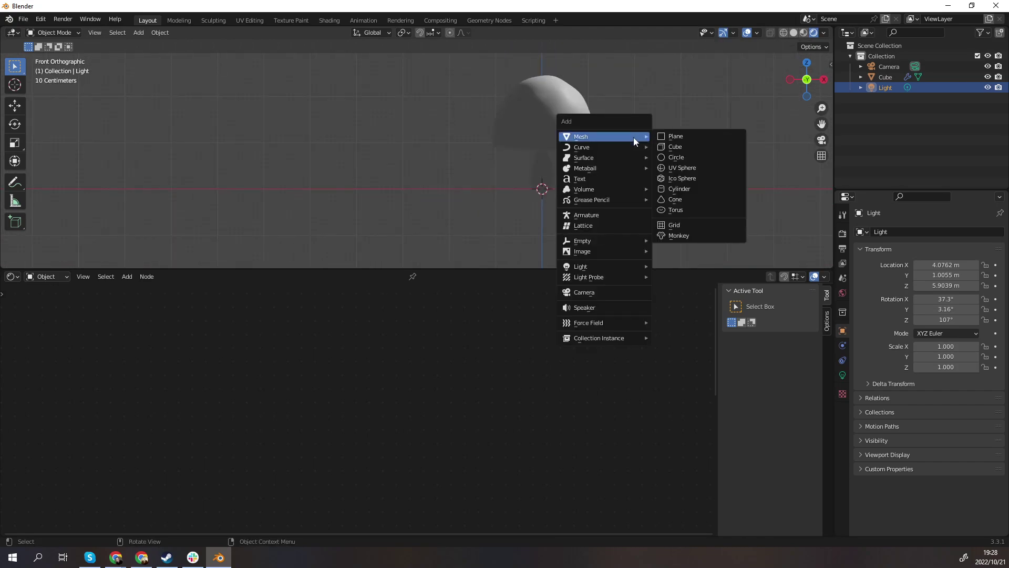
pyautogui.click(663, 136)
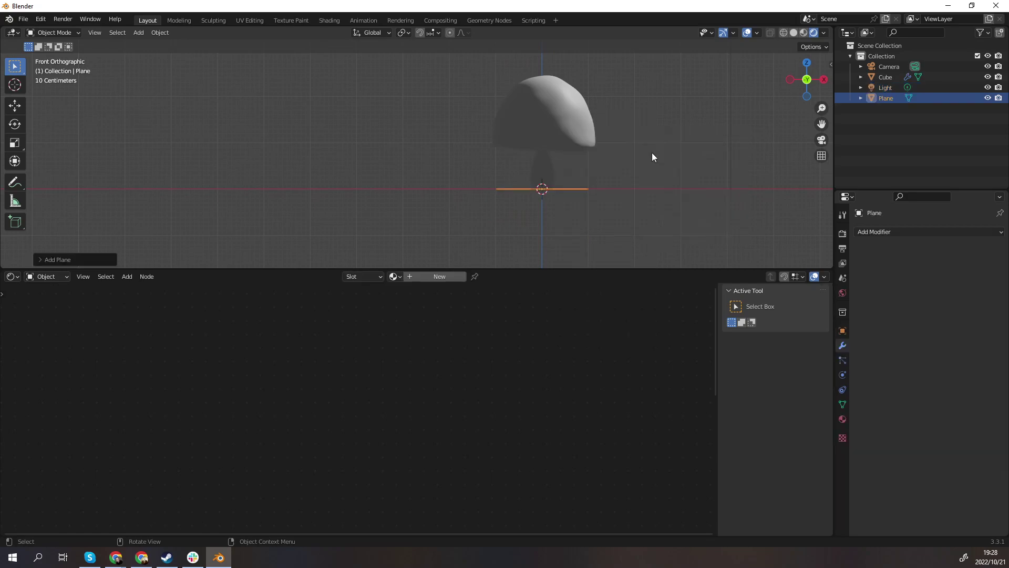
pyautogui.write('s20')
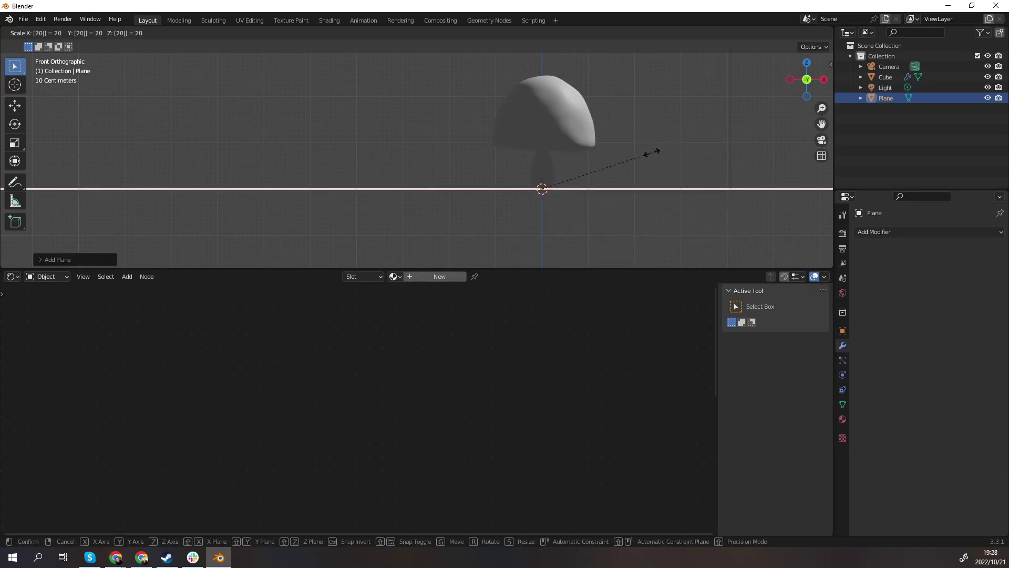
pyautogui.press('Return')
# Return to front orthographic view and reselect the mushroom to show its material nodes.
pyautogui.moveTo(532, 149); pyautogui.dragTo(606, 116, button='middle')
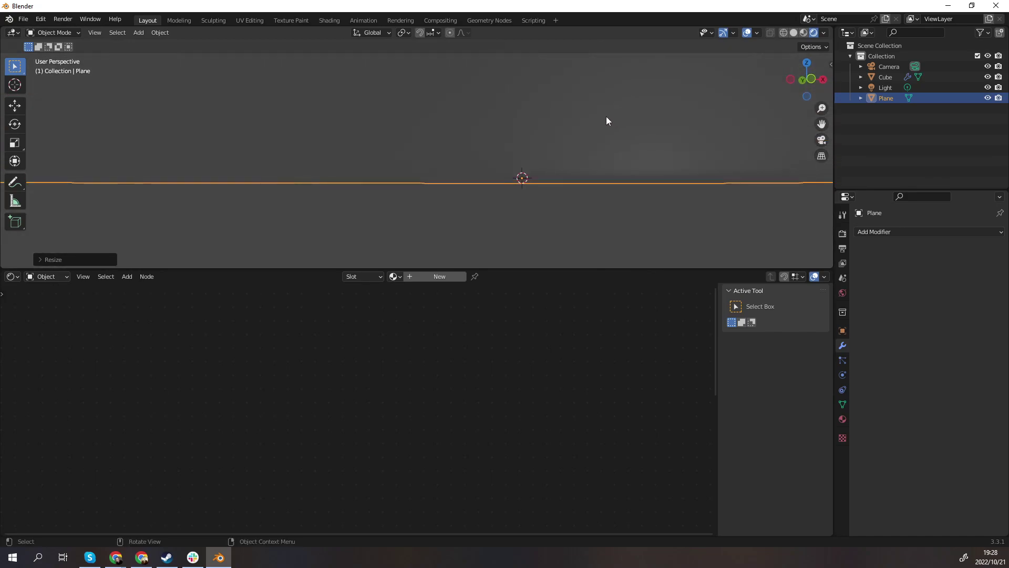
pyautogui.press('KP_1')
pyautogui.scroll(-6, 563, 184)
pyautogui.scroll(5, 615, 140)
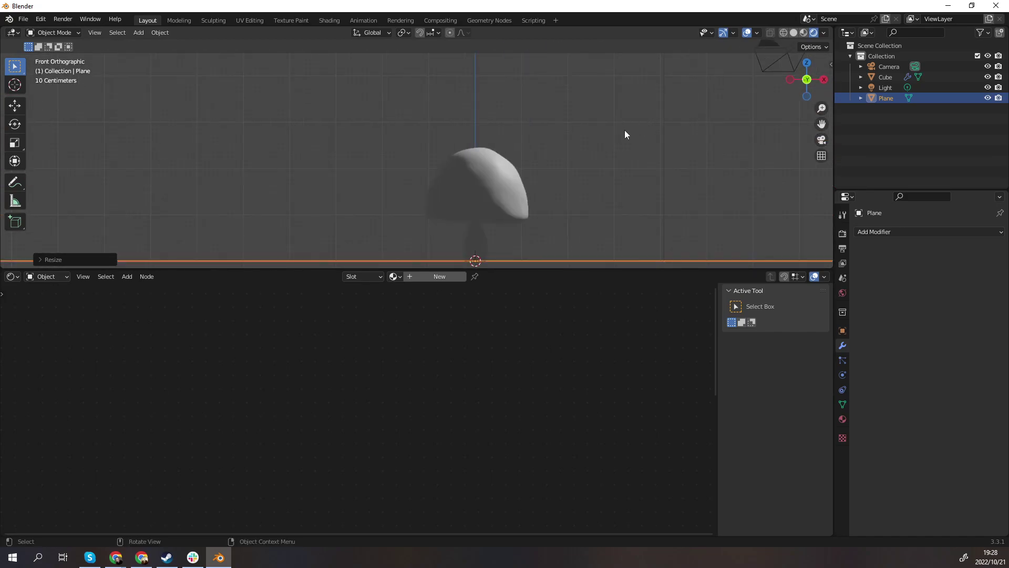
pyautogui.scroll(5, 521, 195)
pyautogui.scroll(-5, 520, 195)
pyautogui.scroll(5, 492, 188)
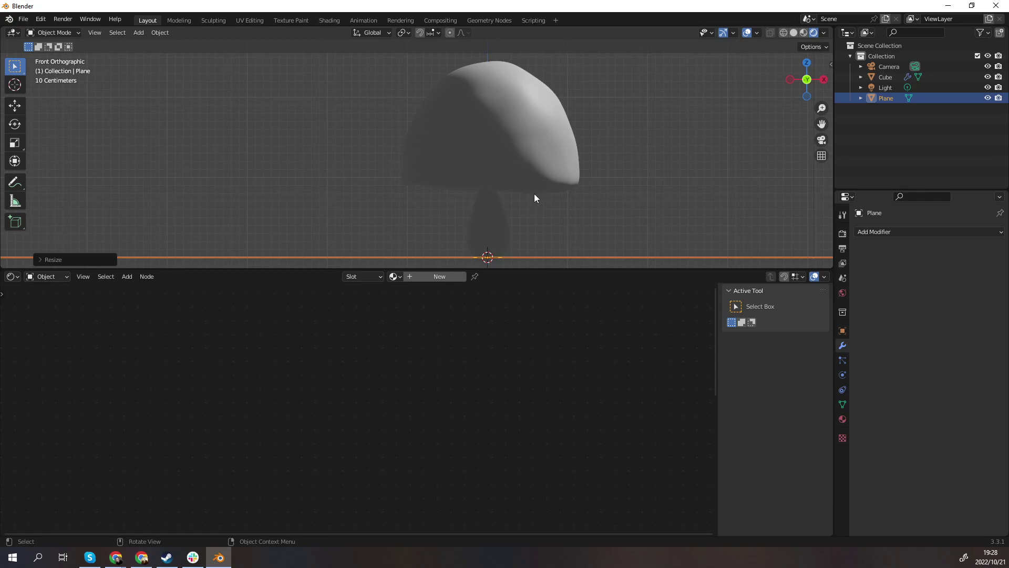
pyautogui.click(509, 129)
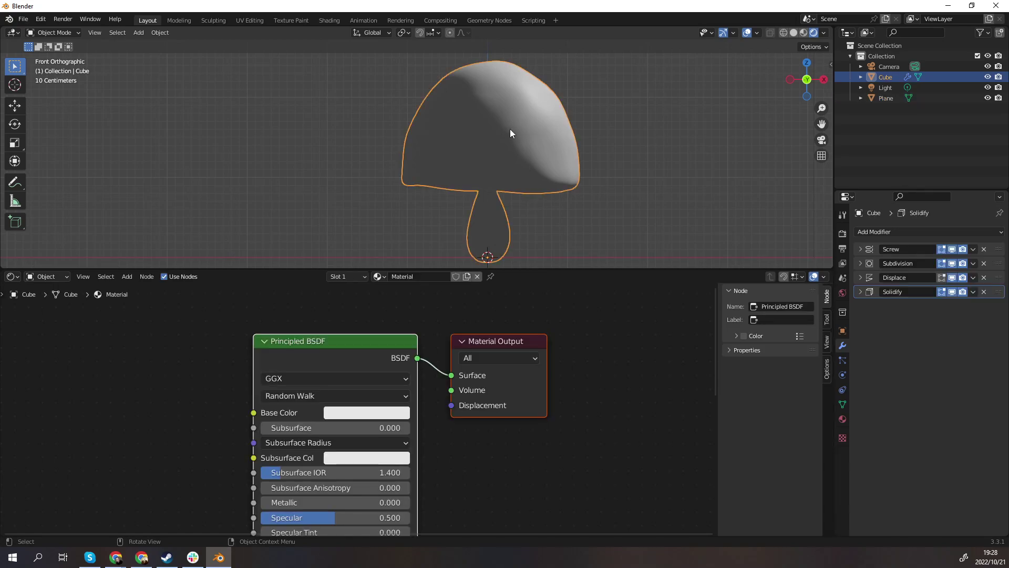
# Make the mushroom's base colour green and view the floor and its shadow.
pyautogui.click(362, 411)
pyautogui.click(336, 250)
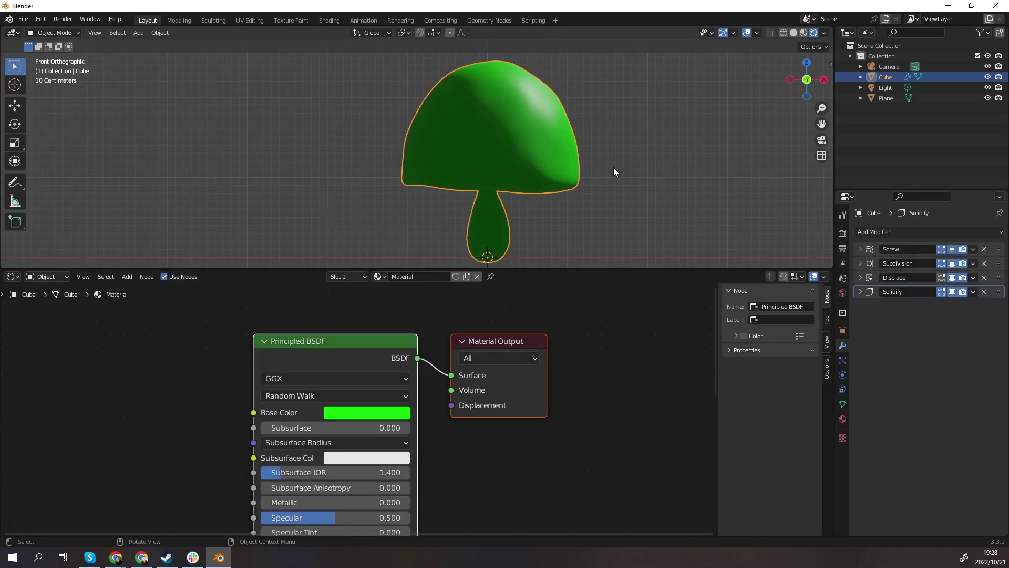
pyautogui.scroll(-4, 592, 150)
pyautogui.moveTo(592, 149); pyautogui.dragTo(586, 129, button='middle')
pyautogui.scroll(-3, 581, 140)
pyautogui.scroll(5, 560, 136)
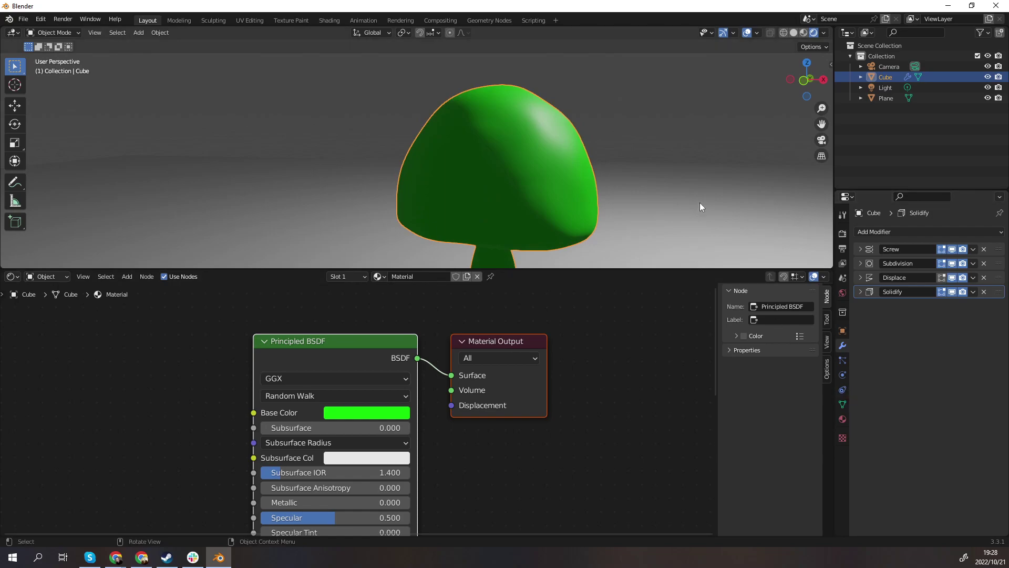
pyautogui.scroll(-1, 477, 207)
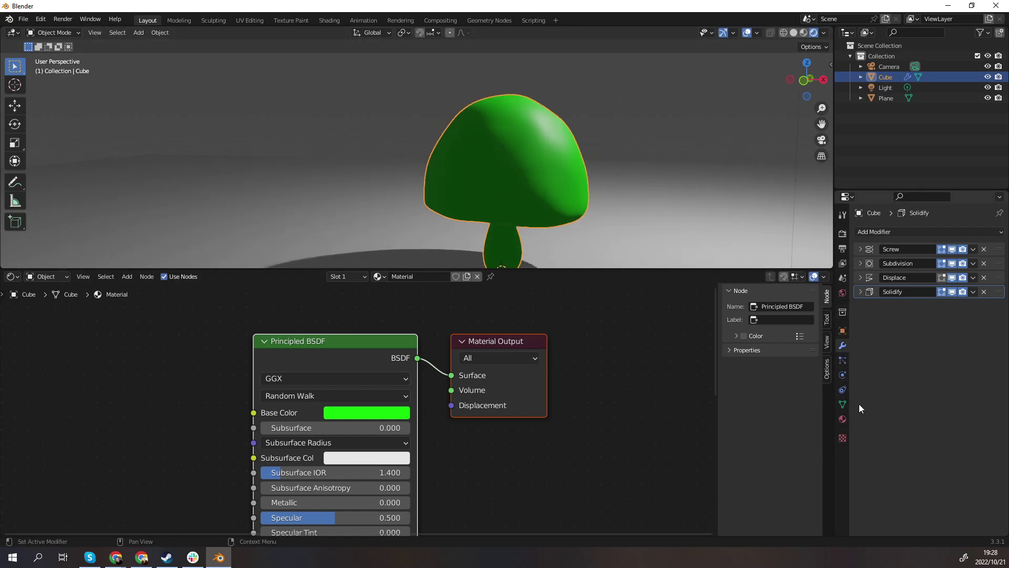
# Rename the material to 'outline' and set its base colour to black.
pyautogui.click(843, 421)
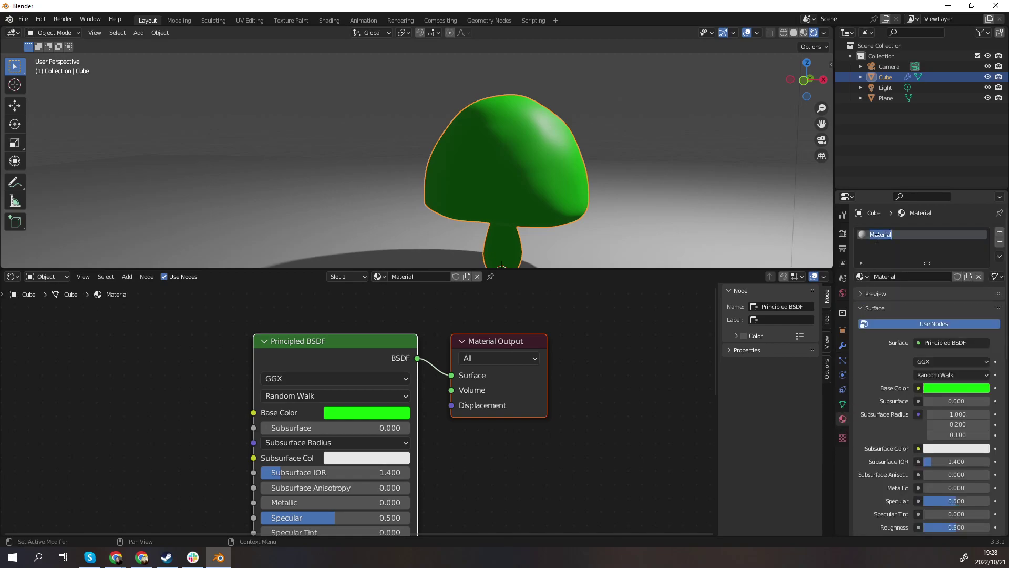
pyautogui.write('outline')
pyautogui.press('Return')
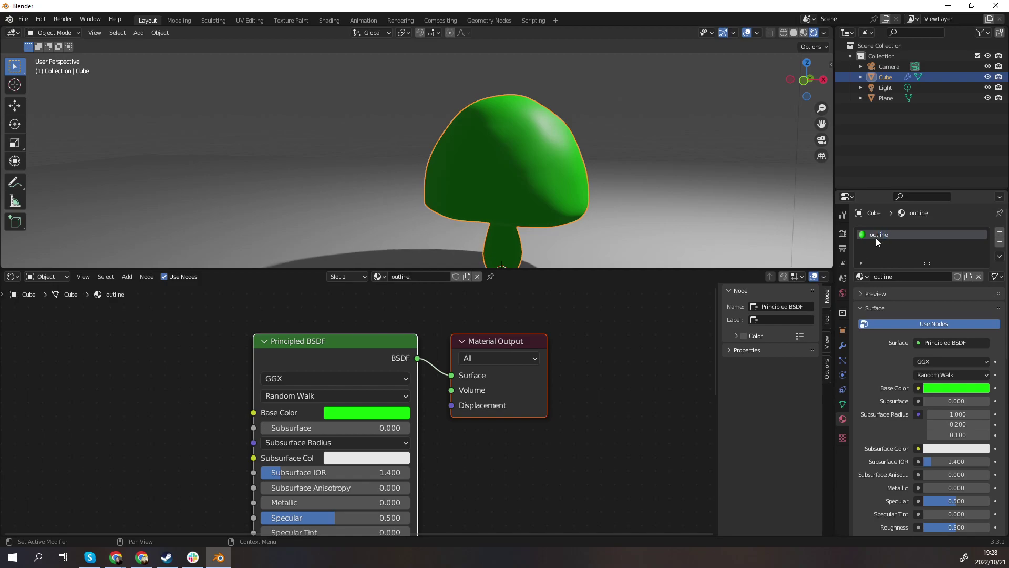
pyautogui.click(368, 412)
pyautogui.scroll(-15, 408, 268)
pyautogui.scroll(-5, 408, 268)
pyautogui.scroll(-3, 355, 430)
pyautogui.scroll(6, 355, 428)
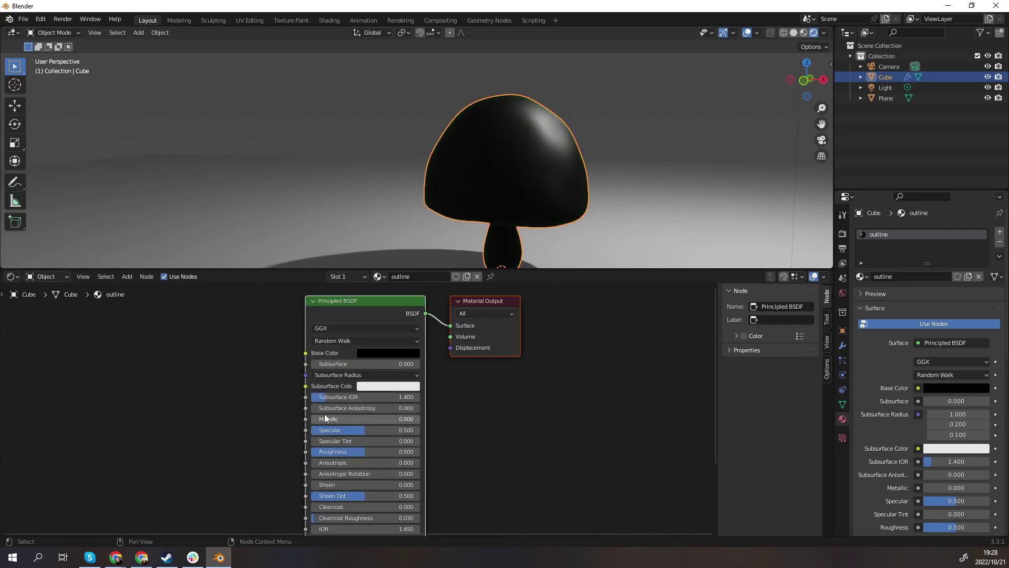
# Set Specular to 0, Roughness to 1.000, Sheen Tint and Clearcoat Roughness to 0.
pyautogui.press('BackSpace')
pyautogui.press('BackSpace')
pyautogui.scroll(-3, 453, 413)
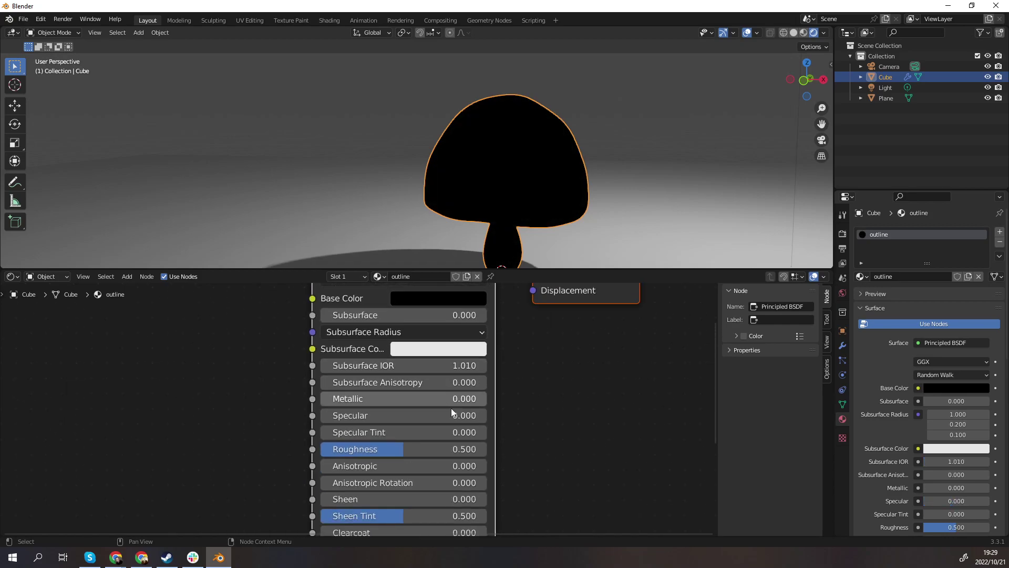
pyautogui.scroll(3, 399, 453)
pyautogui.moveTo(398, 453); pyautogui.dragTo(525, 453)
pyautogui.scroll(-1, 303, 333)
pyautogui.scroll(-3, 304, 333)
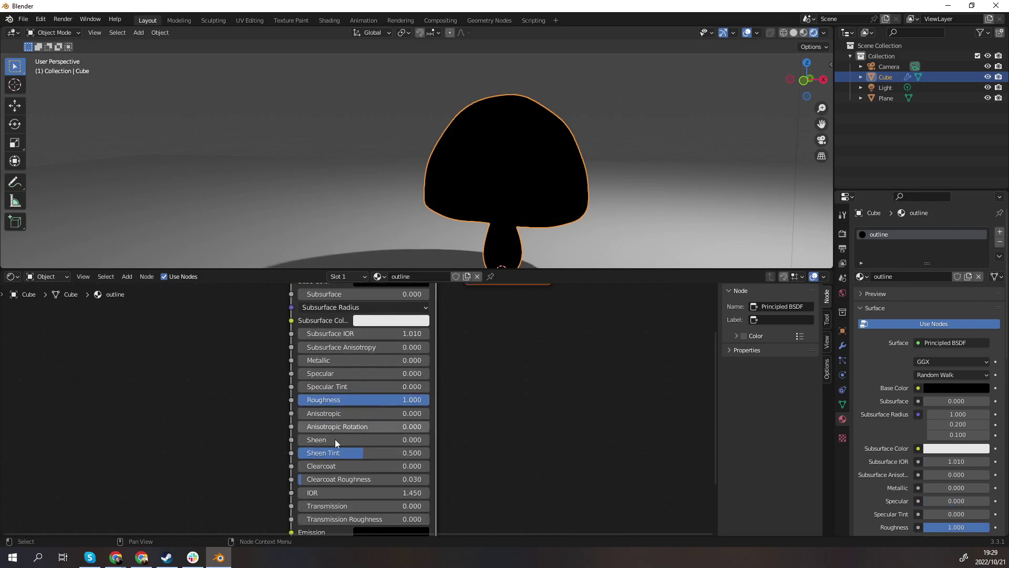
pyautogui.scroll(3, 331, 457)
pyautogui.scroll(1, 368, 447)
pyautogui.moveTo(401, 426); pyautogui.dragTo(265, 425)
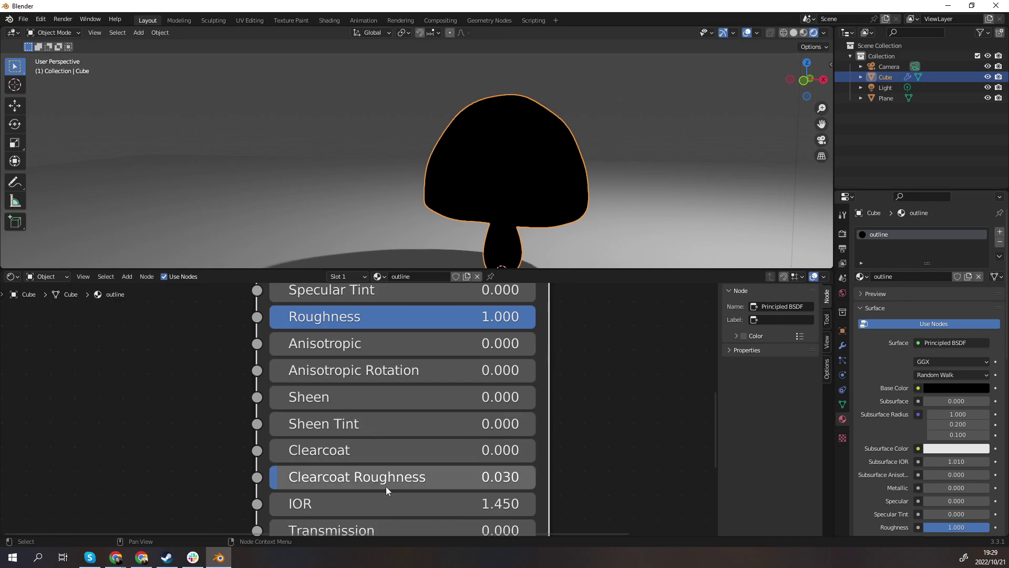
pyautogui.moveTo(399, 477); pyautogui.dragTo(331, 477)
pyautogui.scroll(-4, 372, 390)
pyautogui.scroll(-1, 377, 444)
pyautogui.scroll(1, 377, 443)
pyautogui.scroll(-1, 376, 444)
# Enable Backface Culling on the outline material and set its Pass Index to 1.
pyautogui.moveTo(488, 200); pyautogui.dragTo(490, 201, button='middle')
pyautogui.scroll(1, 492, 203)
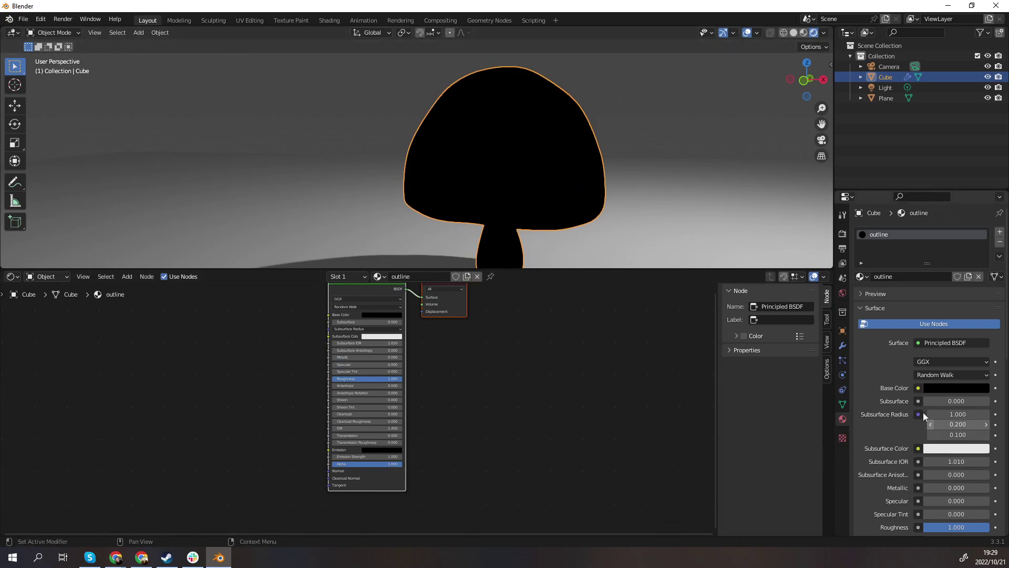
pyautogui.scroll(-18, 912, 367)
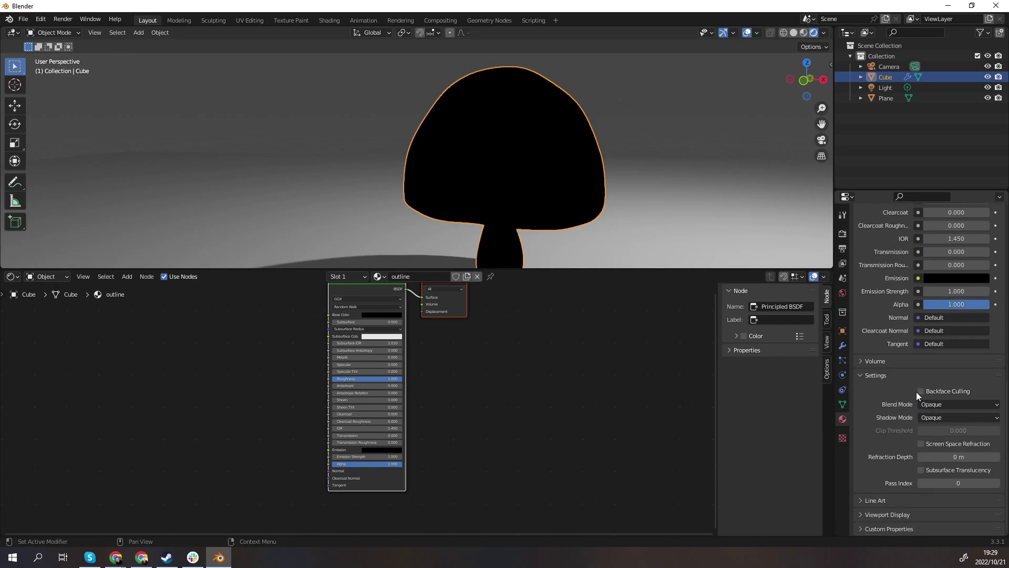
pyautogui.click(921, 392)
pyautogui.click(997, 484)
pyautogui.scroll(10, 947, 325)
pyautogui.scroll(5, 947, 324)
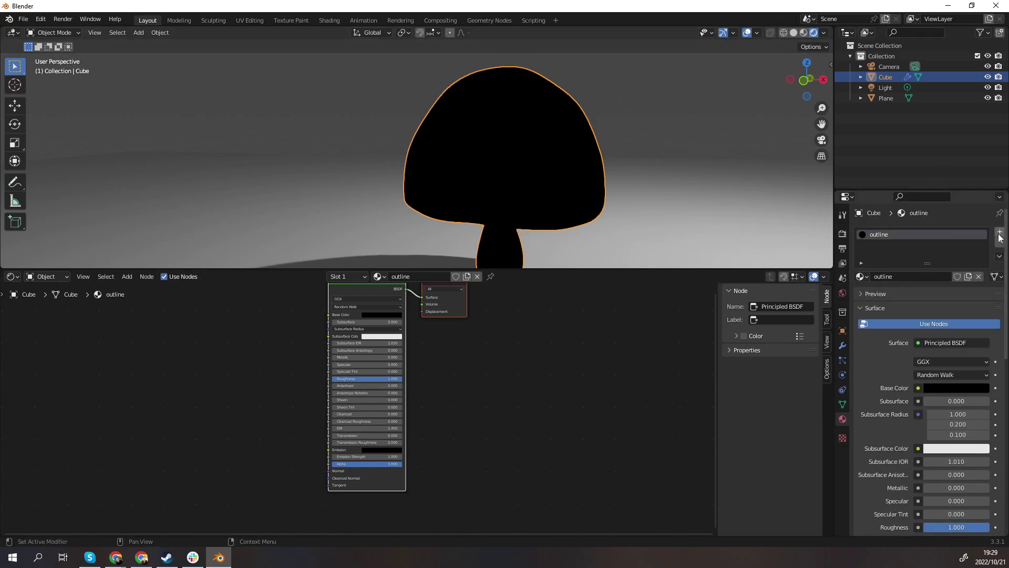
# Add a second material slot with a new material and give it a bright green base colour.
pyautogui.click(1000, 232)
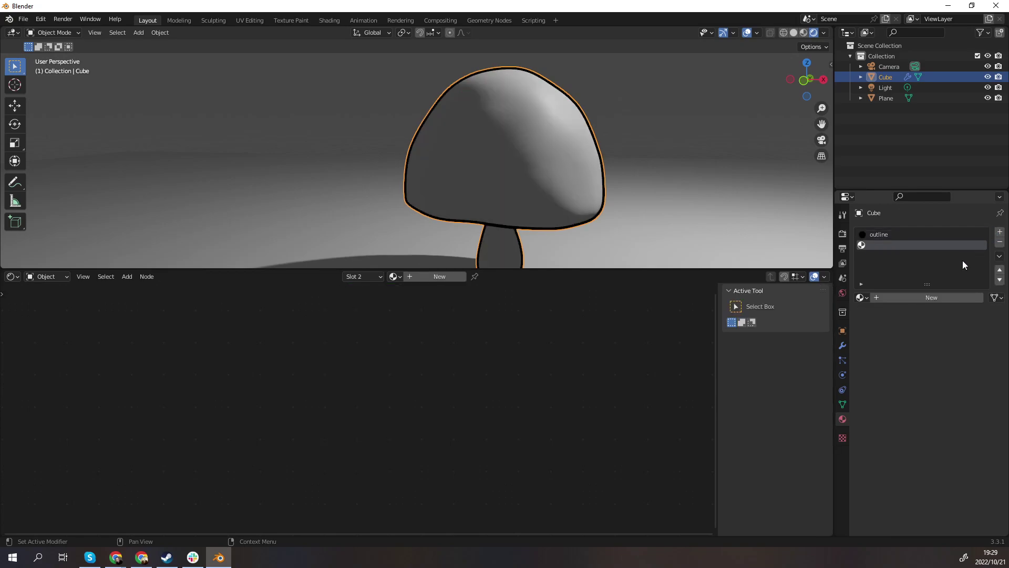
pyautogui.moveTo(466, 187); pyautogui.dragTo(504, 207, button='middle')
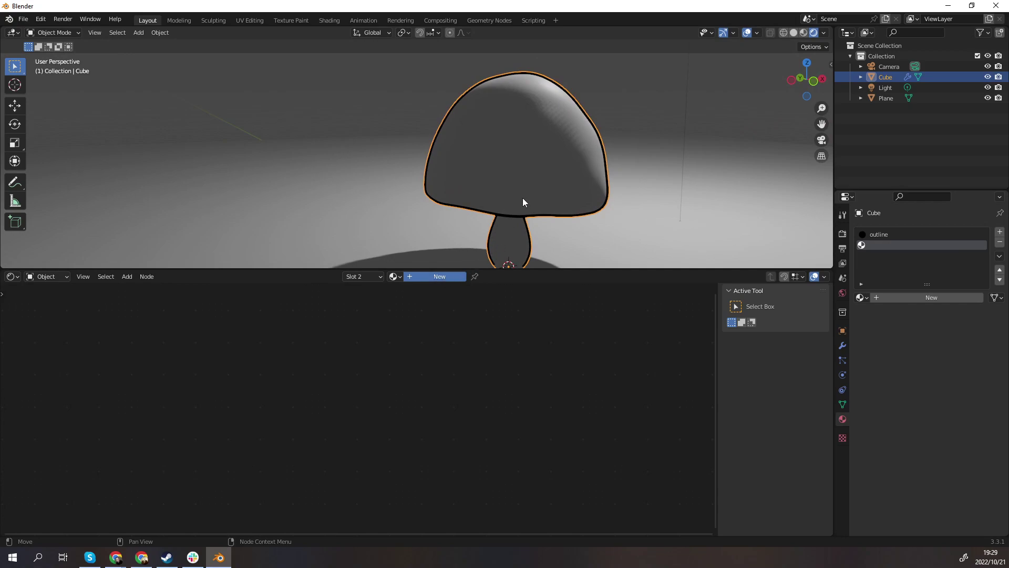
pyautogui.moveTo(537, 162); pyautogui.dragTo(376, 155, button='middle')
pyautogui.scroll(-1, 481, 346)
pyautogui.scroll(-1, 481, 345)
pyautogui.moveTo(427, 187); pyautogui.dragTo(380, 166, button='middle')
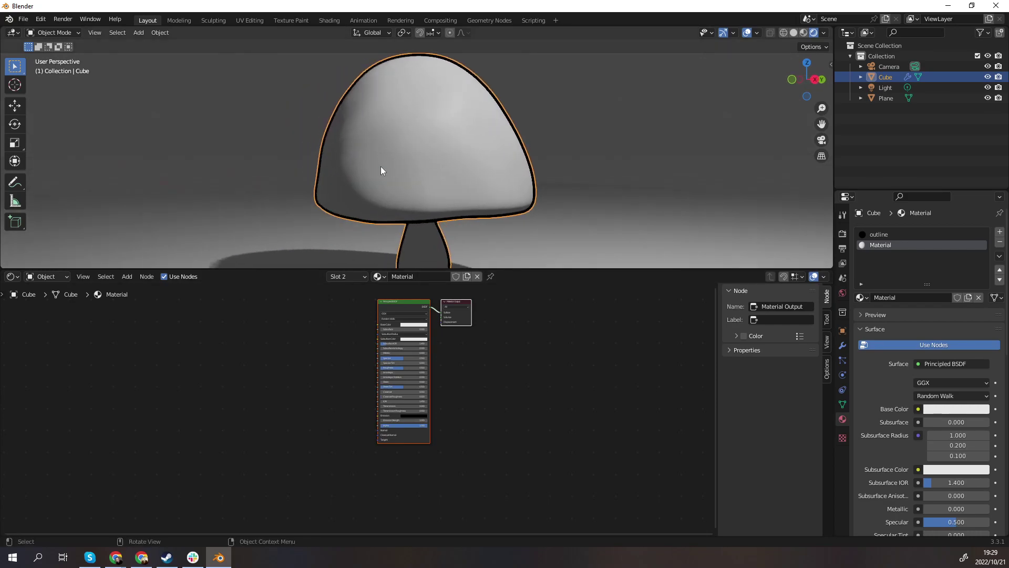
pyautogui.click(414, 324)
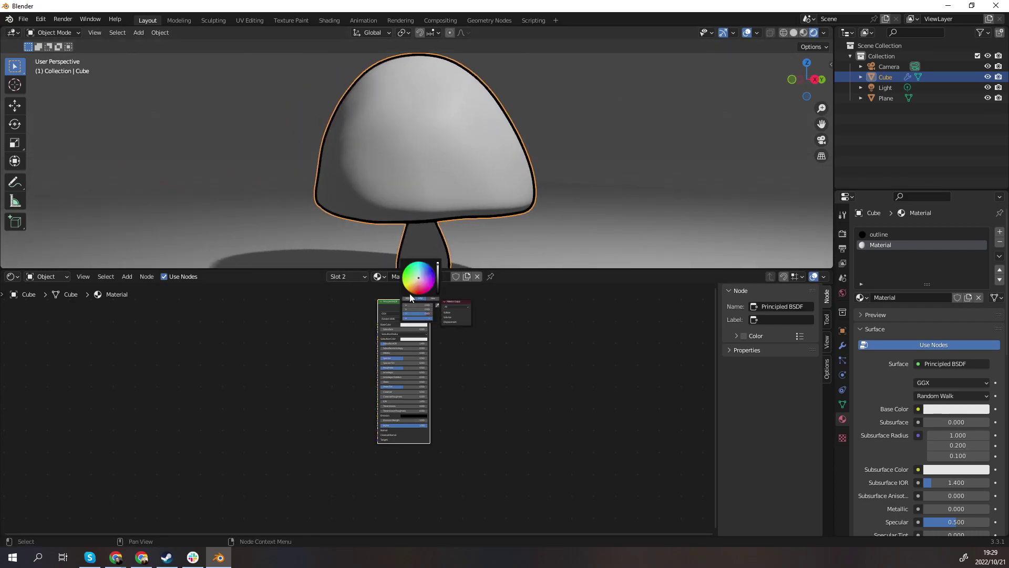
pyautogui.click(409, 291)
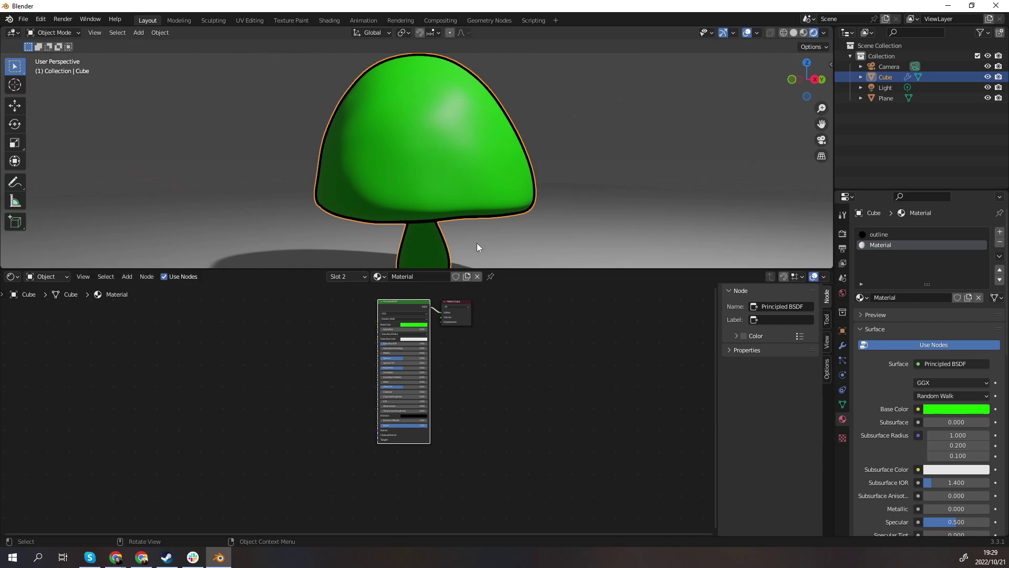
pyautogui.scroll(2, 415, 222)
pyautogui.moveTo(412, 177); pyautogui.dragTo(435, 171, button='middle')
pyautogui.scroll(-2, 442, 173)
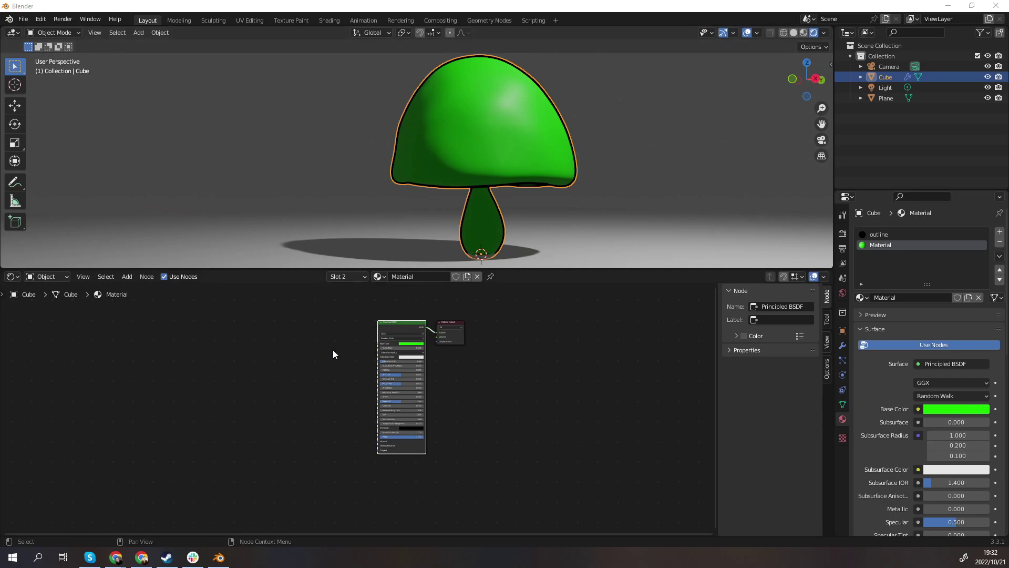
# Add a Diffuse BSDF shader node and place it left of the Principled BSDF.
pyautogui.scroll(3, 351, 348)
pyautogui.scroll(-1, 496, 373)
pyautogui.scroll(3, 464, 339)
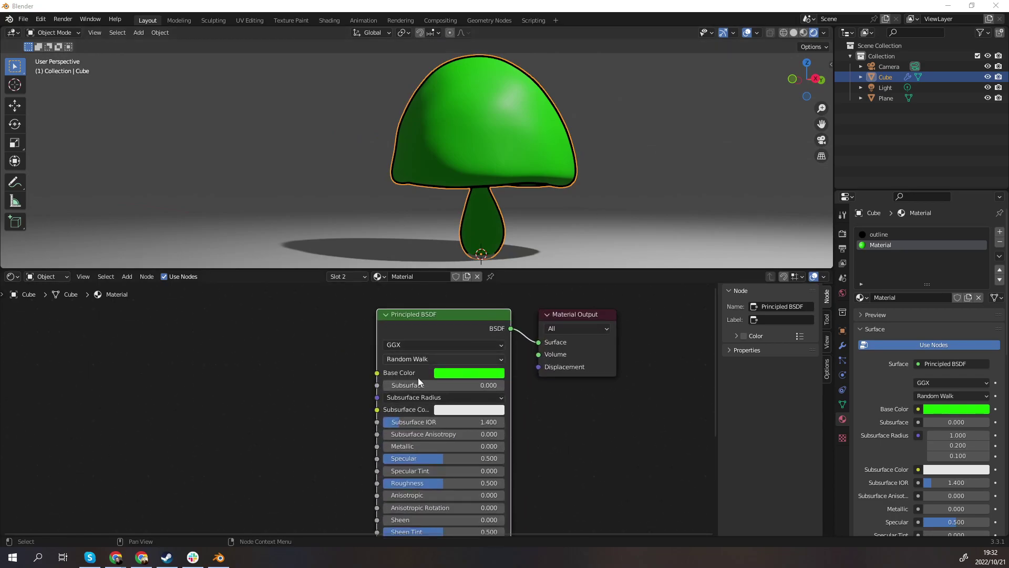
pyautogui.scroll(2, 299, 363)
pyautogui.click(345, 377)
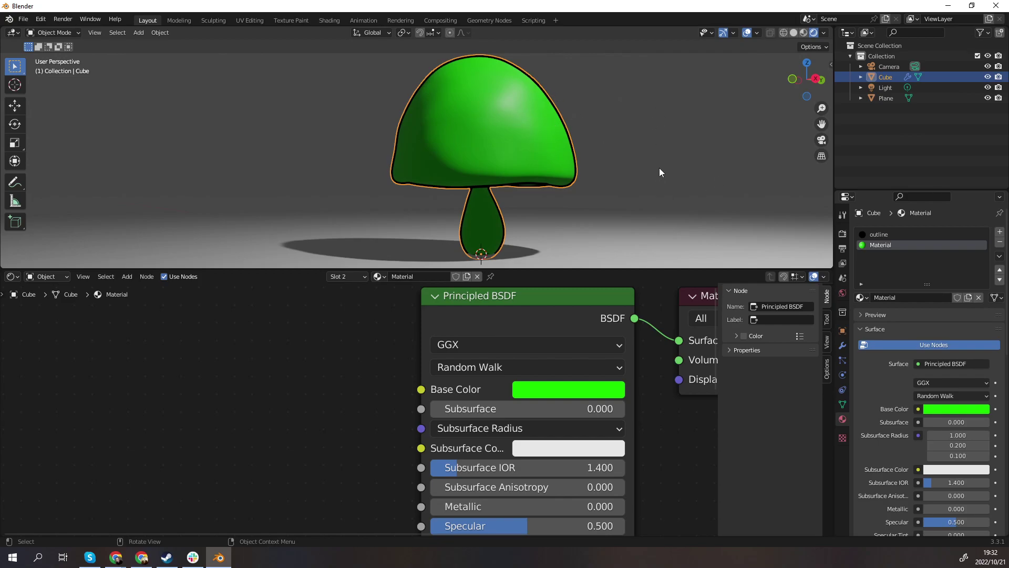
pyautogui.scroll(-3, 708, 188)
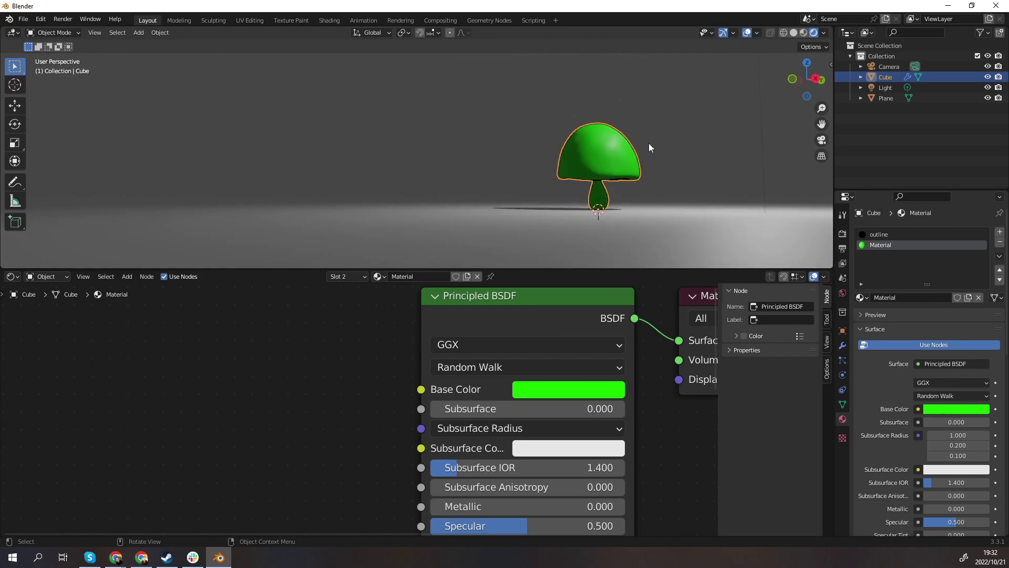
pyautogui.scroll(1, 648, 143)
pyautogui.scroll(-2, 380, 346)
pyautogui.scroll(3, 232, 384)
pyautogui.hotkey('shift', 'a')
pyautogui.moveTo(200, 415)
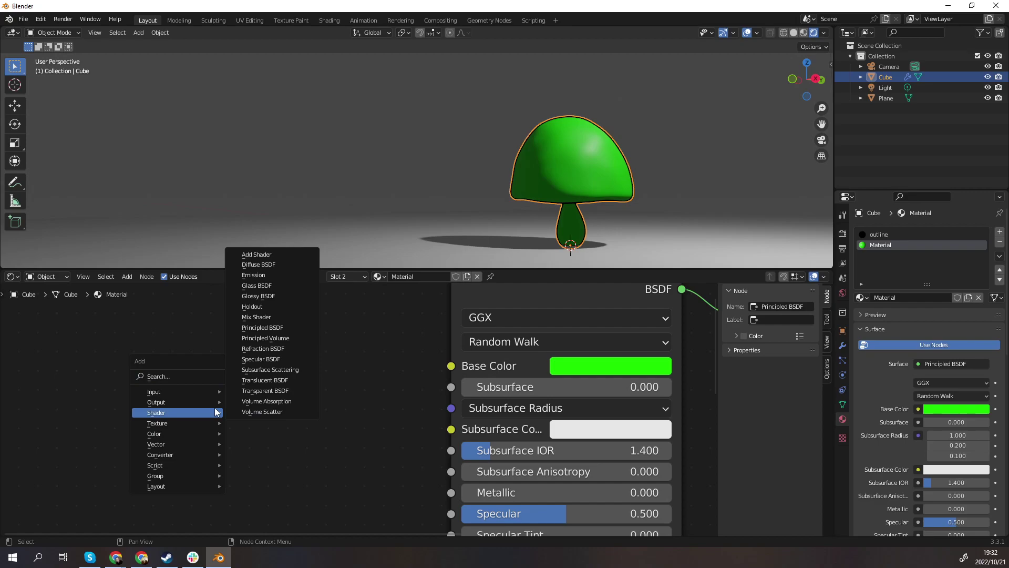
pyautogui.click(281, 266)
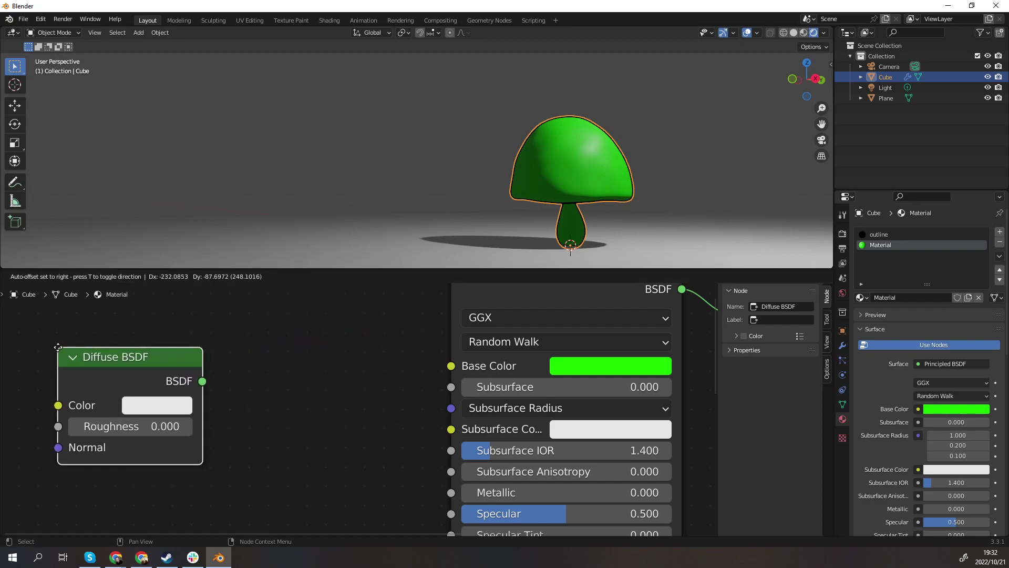
pyautogui.click(78, 332)
pyautogui.scroll(-2, 280, 376)
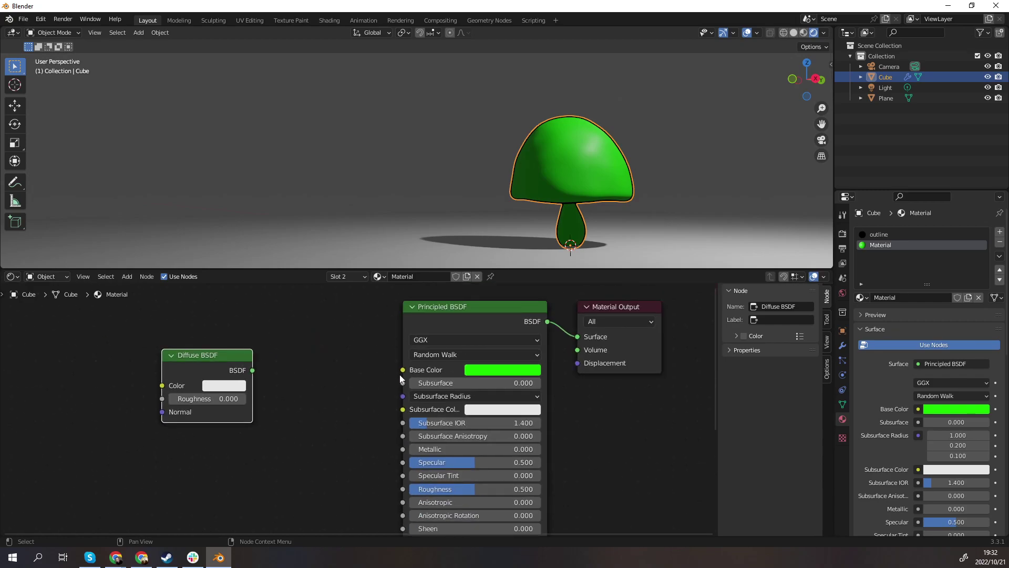
pyautogui.click(842, 215)
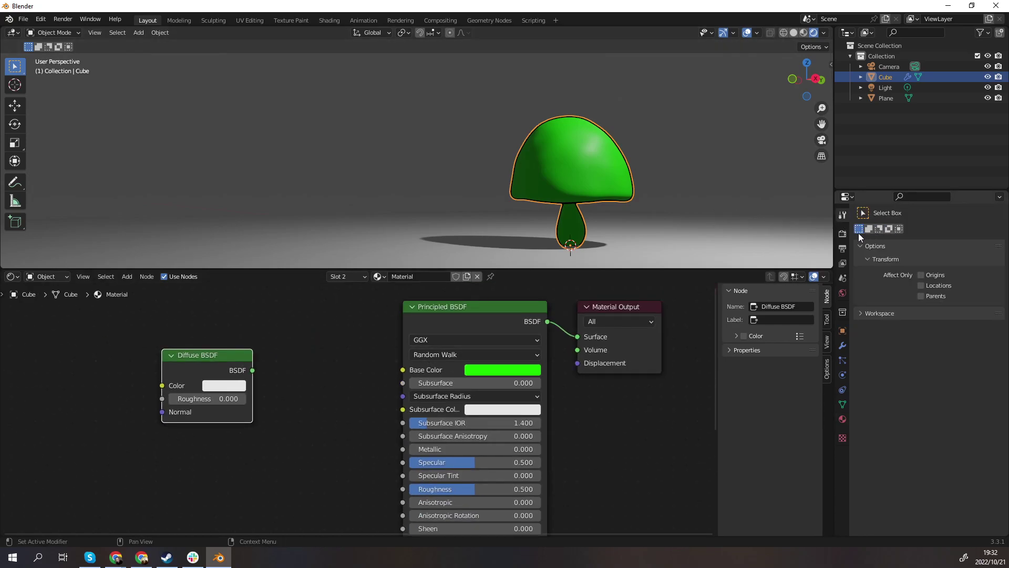
# Move Diffuse BSDF left, add a Shader to RGB node, and connect Diffuse BSDF into it.
pyautogui.click(843, 233)
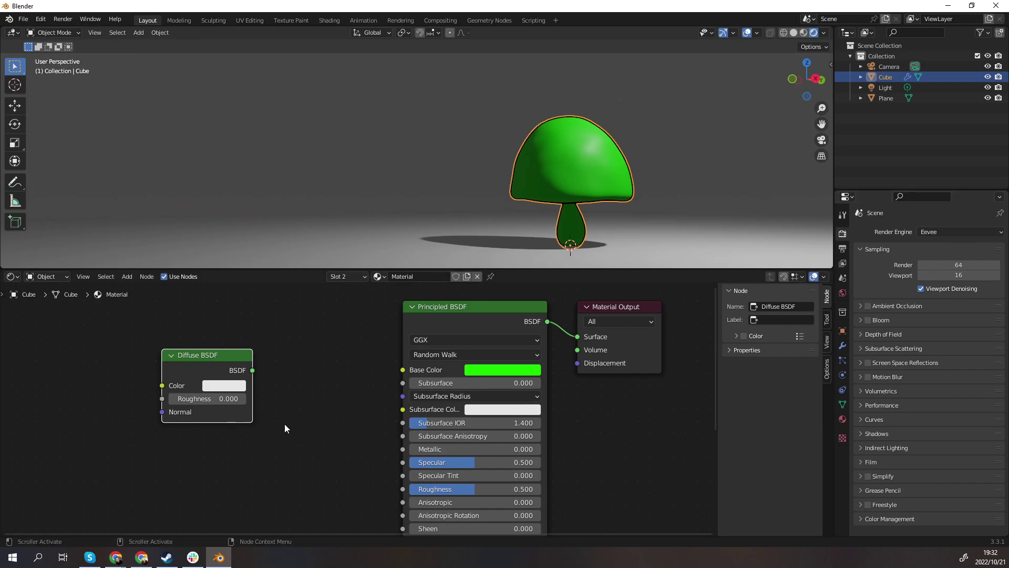
pyautogui.moveTo(198, 354); pyautogui.dragTo(86, 363)
pyautogui.click(186, 381)
pyautogui.hotkey('shift', 'a')
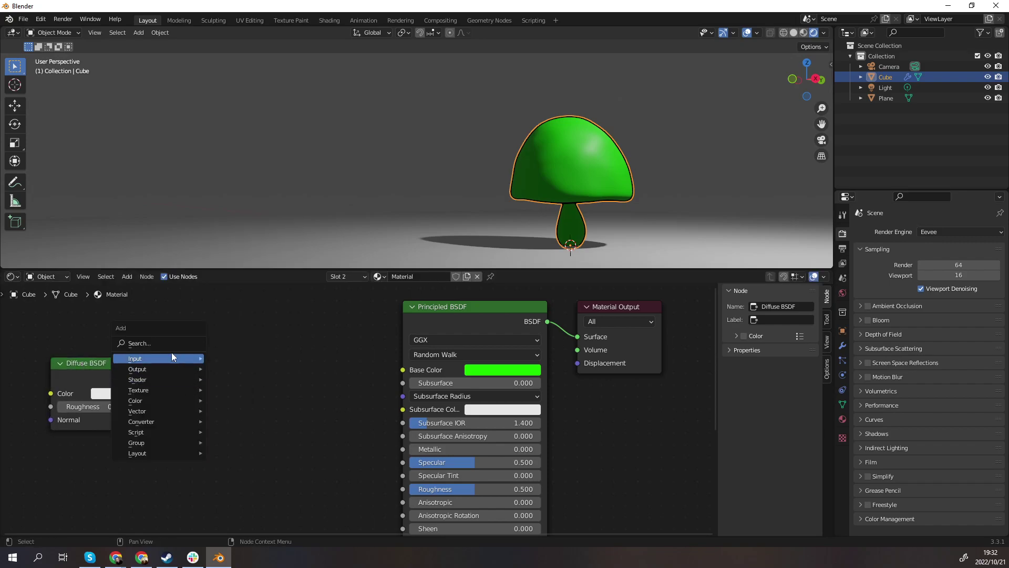
pyautogui.click(169, 349)
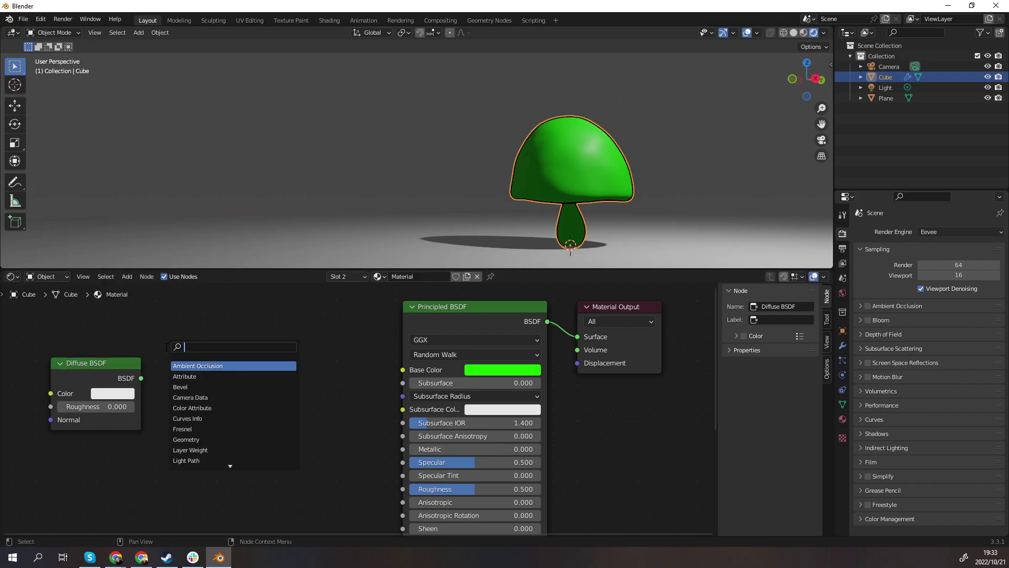
pyautogui.write('shader')
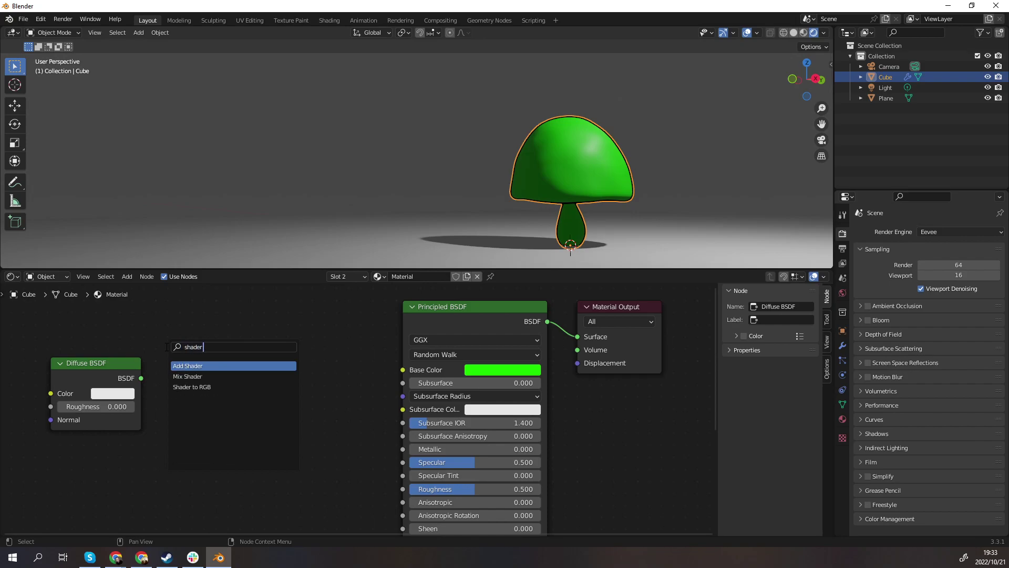
pyautogui.write(' to')
pyautogui.press('Return')
pyautogui.click(178, 368)
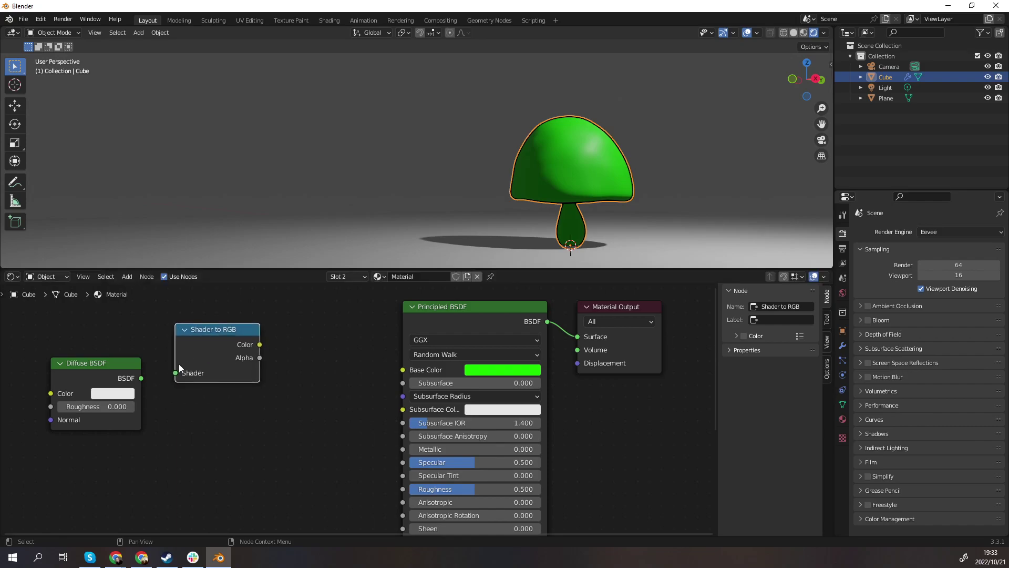
pyautogui.click(143, 372)
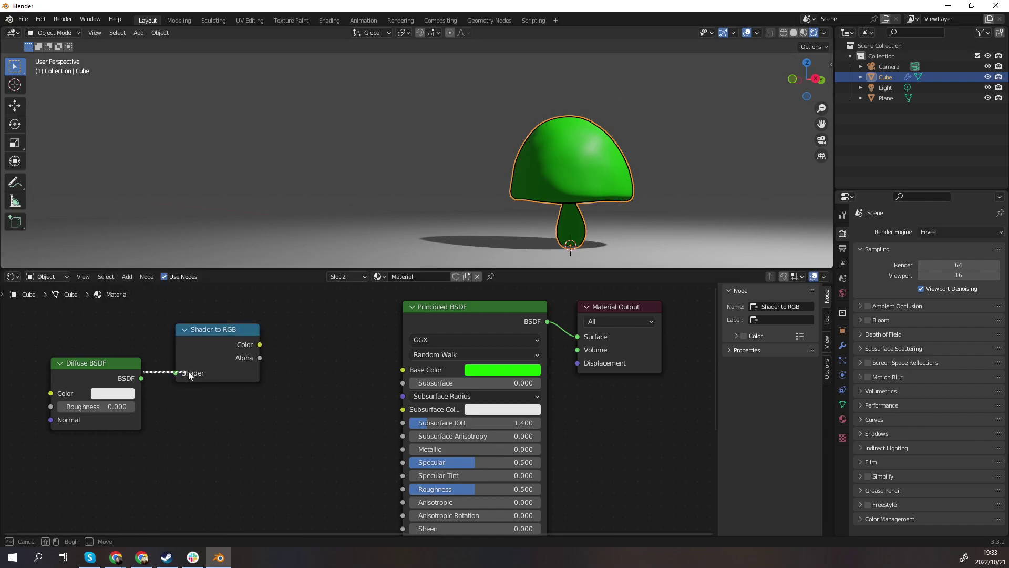
pyautogui.moveTo(142, 378); pyautogui.dragTo(175, 373)
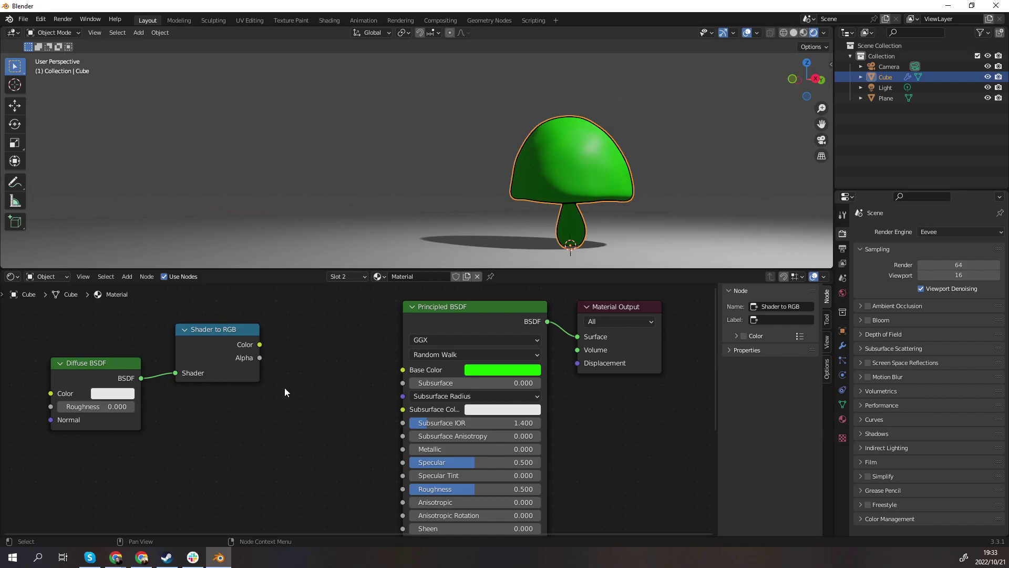
# Add a ColorRamp node to the mushroom's material using the node search.
pyautogui.hotkey('shift', 'a')
pyautogui.click(279, 353)
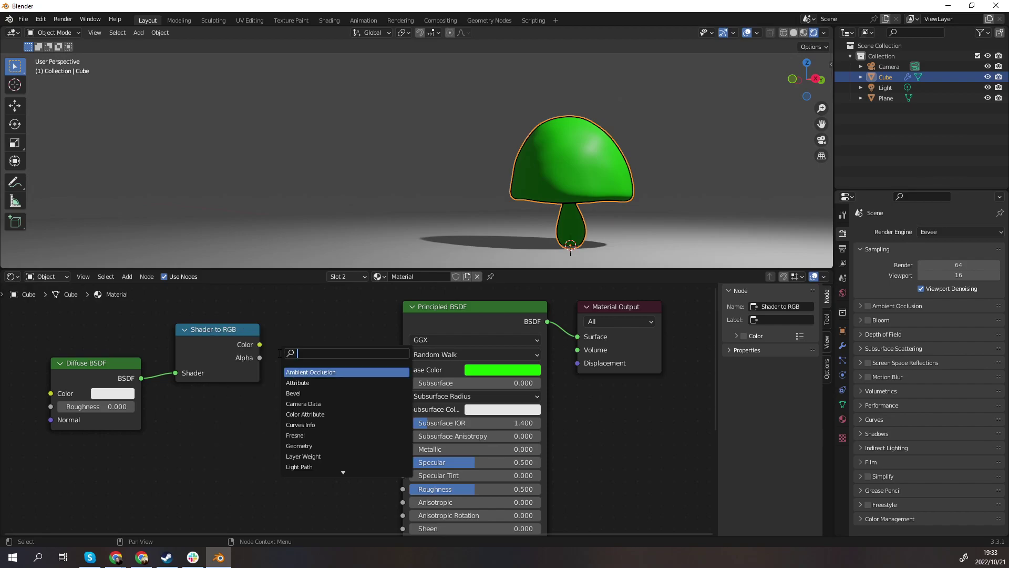
pyautogui.write('c')
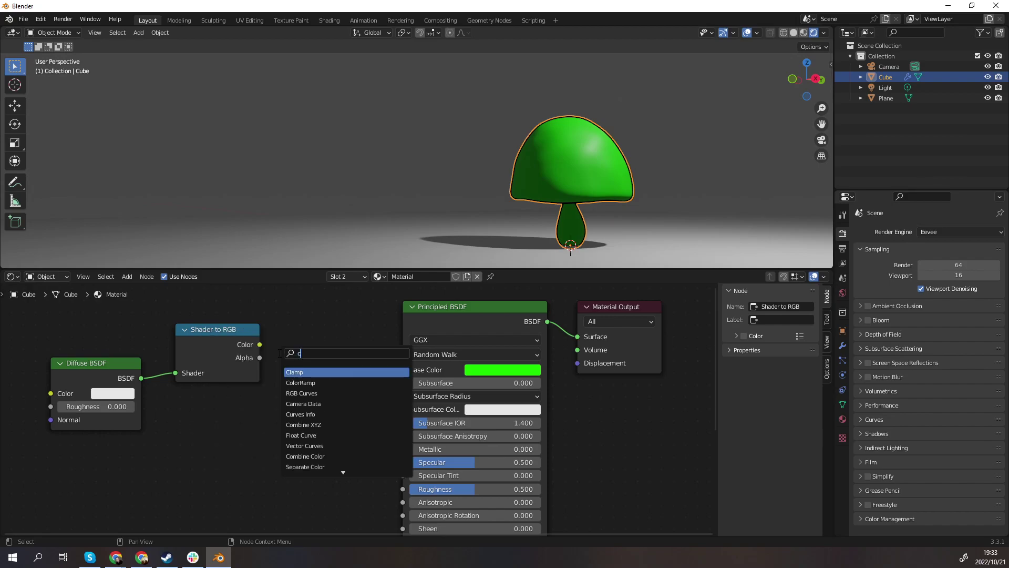
pyautogui.write('olo')
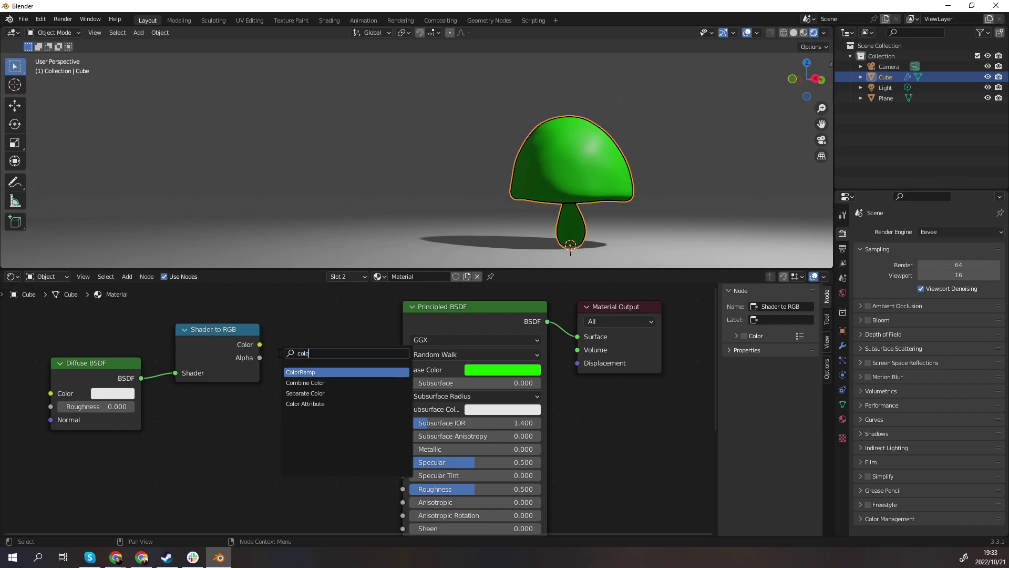
pyautogui.write('r')
pyautogui.click(297, 373)
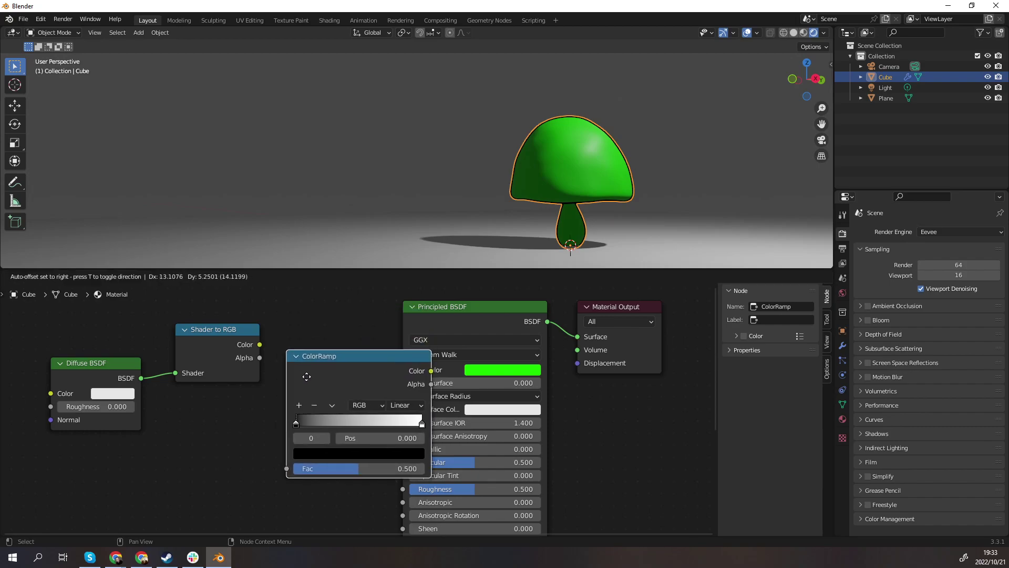
pyautogui.click(424, 331)
# Delete the Principled BSDF and wire Shader to RGB into ColorRamp Fac, then ColorRamp into Surface.
pyautogui.click(516, 307)
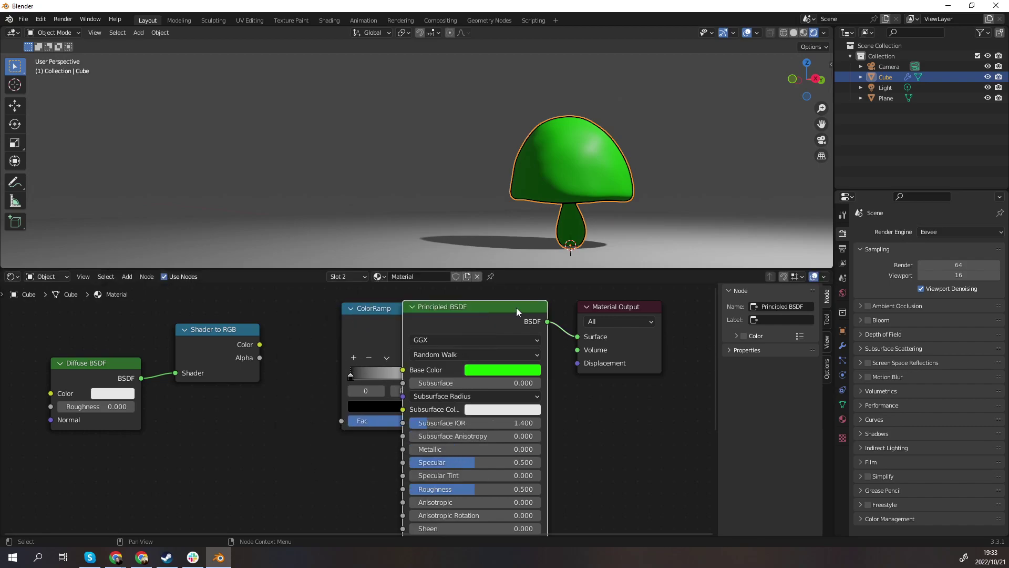
pyautogui.press('x')
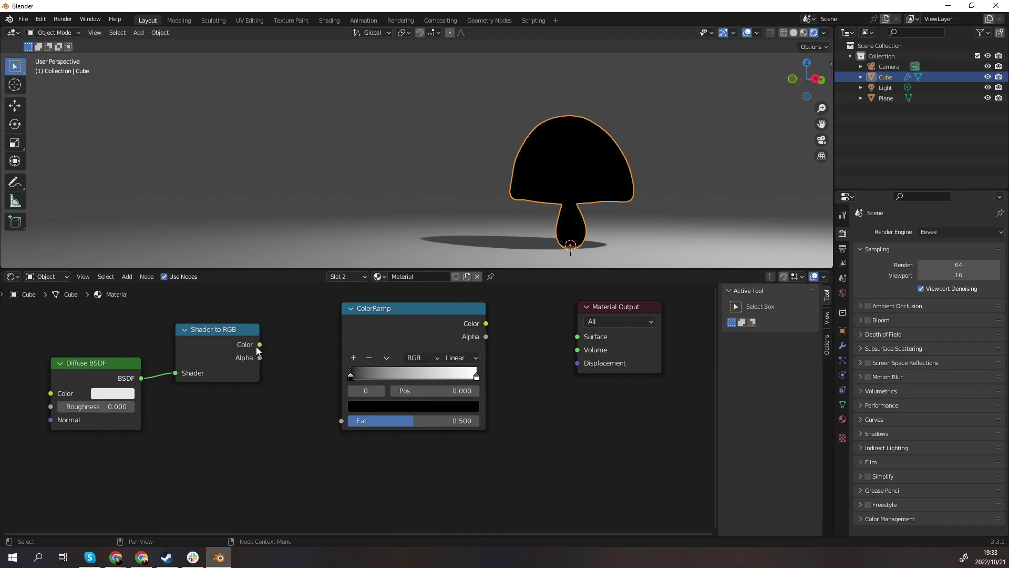
pyautogui.moveTo(259, 345); pyautogui.dragTo(345, 421)
pyautogui.scroll(-2, 393, 483)
pyautogui.scroll(5, 440, 441)
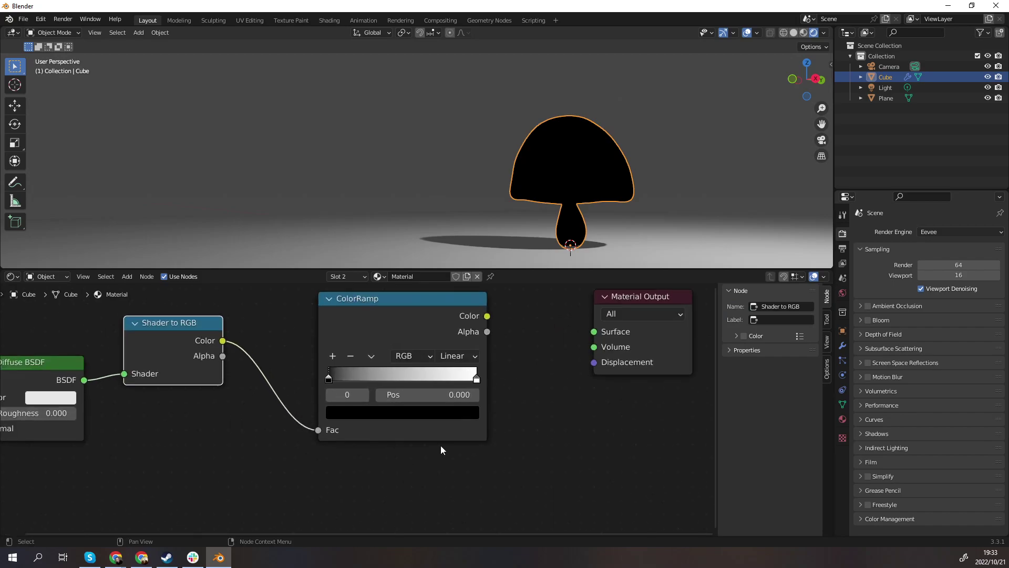
pyautogui.scroll(1, 351, 364)
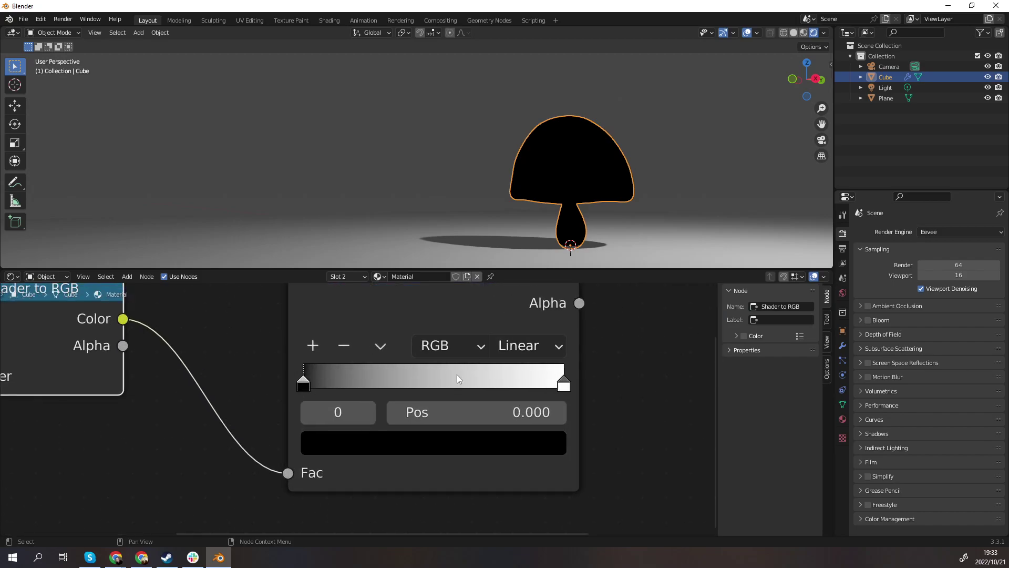
pyautogui.scroll(-2, 447, 389)
pyautogui.moveTo(526, 321); pyautogui.dragTo(666, 336)
# Set the ColorRamp's right stop to a bright blue.
pyautogui.scroll(2, 373, 397)
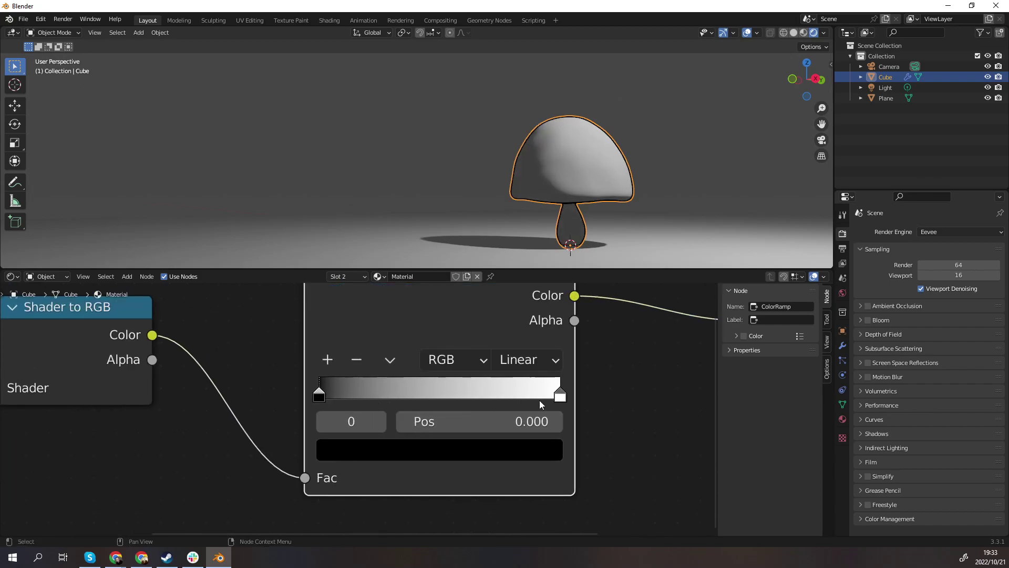
pyautogui.click(560, 394)
pyautogui.click(501, 454)
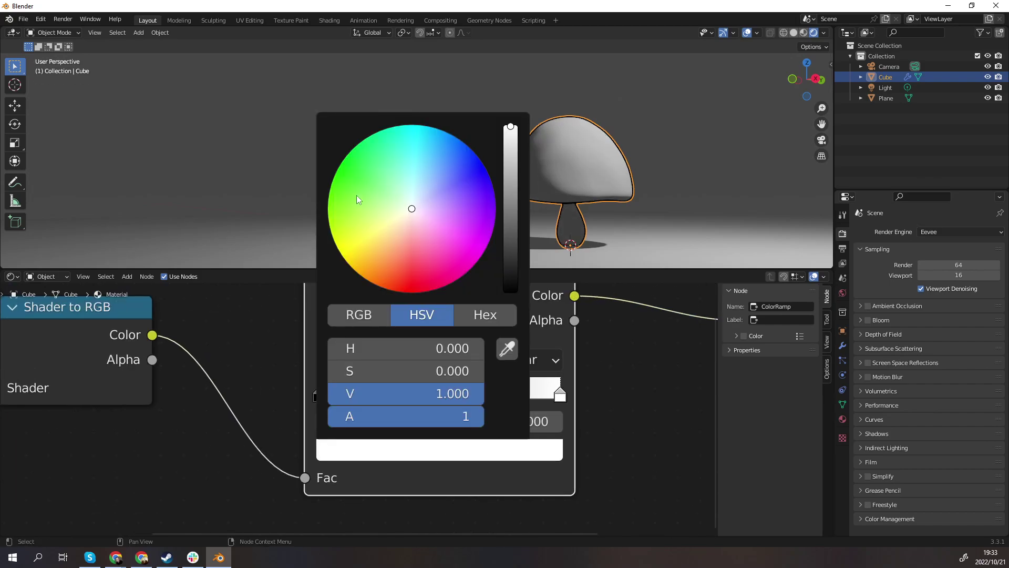
pyautogui.moveTo(427, 143); pyautogui.dragTo(443, 142)
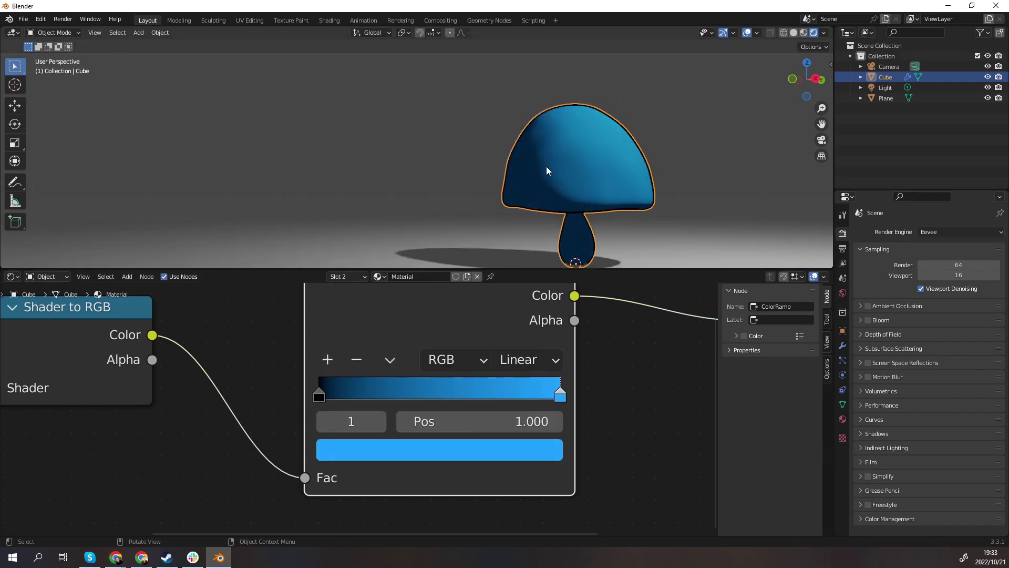
pyautogui.scroll(5, 655, 151)
pyautogui.scroll(-2, 602, 173)
pyautogui.scroll(2, 622, 136)
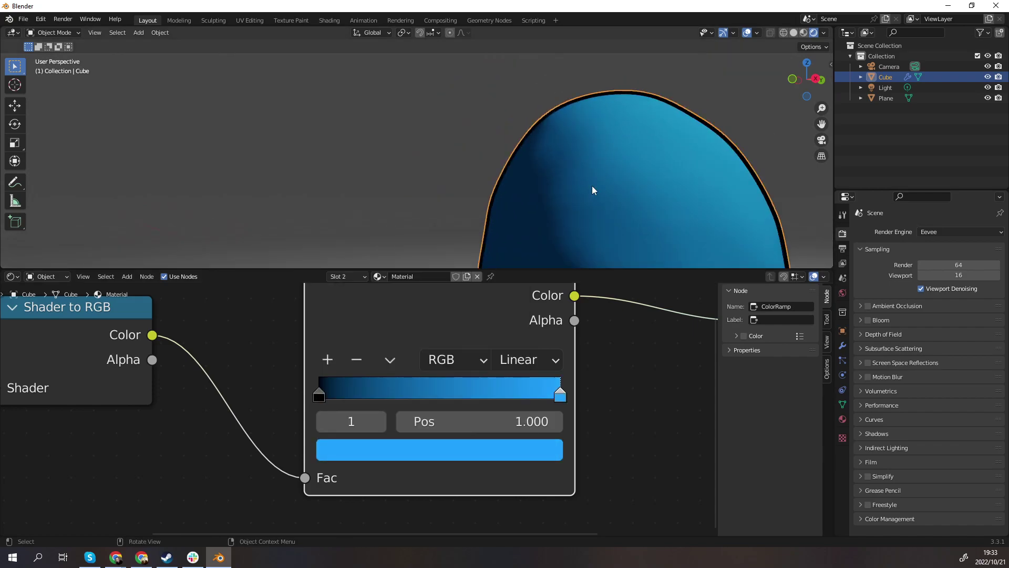
pyautogui.scroll(2, 568, 209)
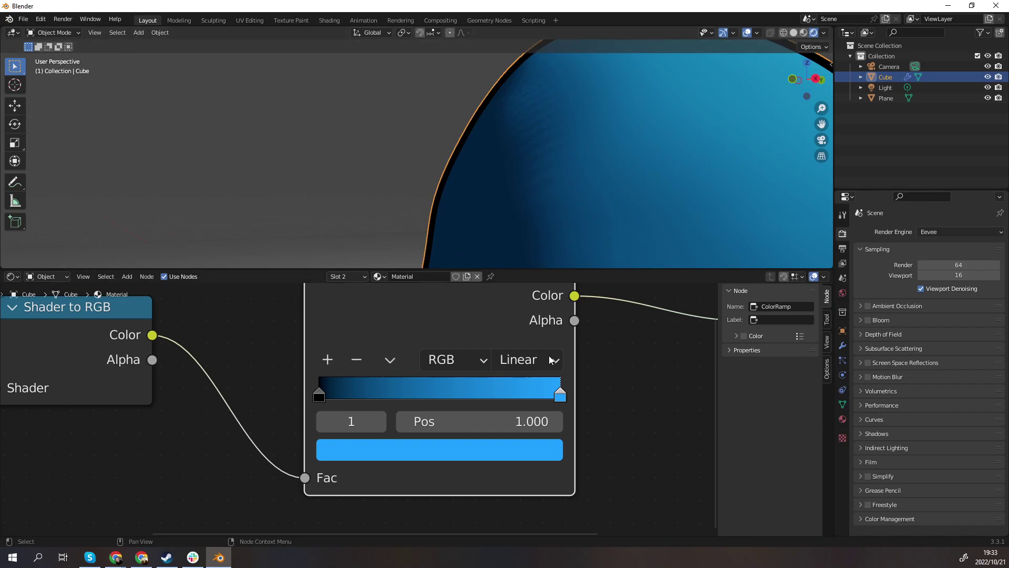
# Switch the ColorRamp interpolation to Constant and slide the blue stop toward the left end.
pyautogui.click(508, 362)
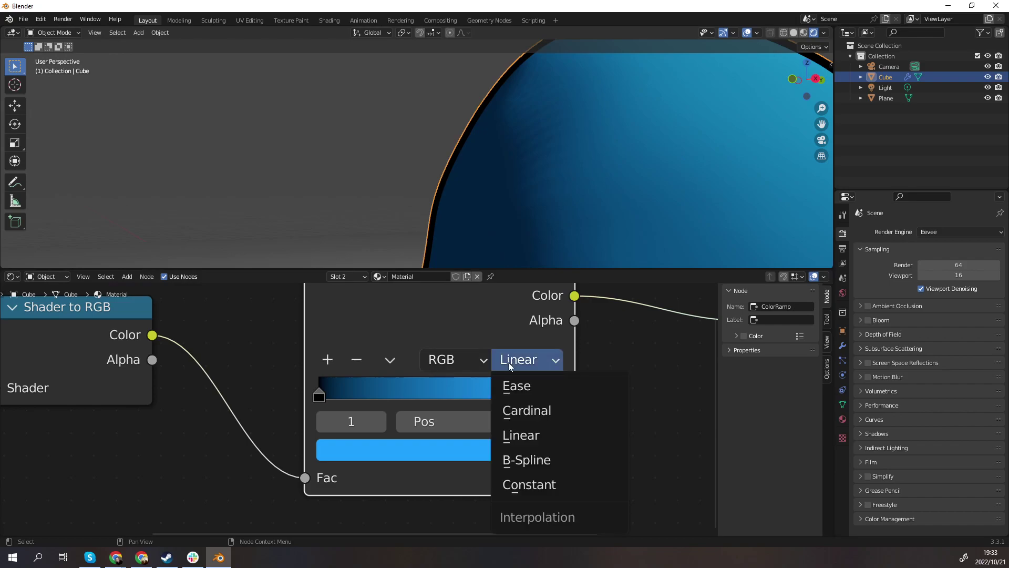
pyautogui.click(547, 483)
pyautogui.press('KP_Decimal')
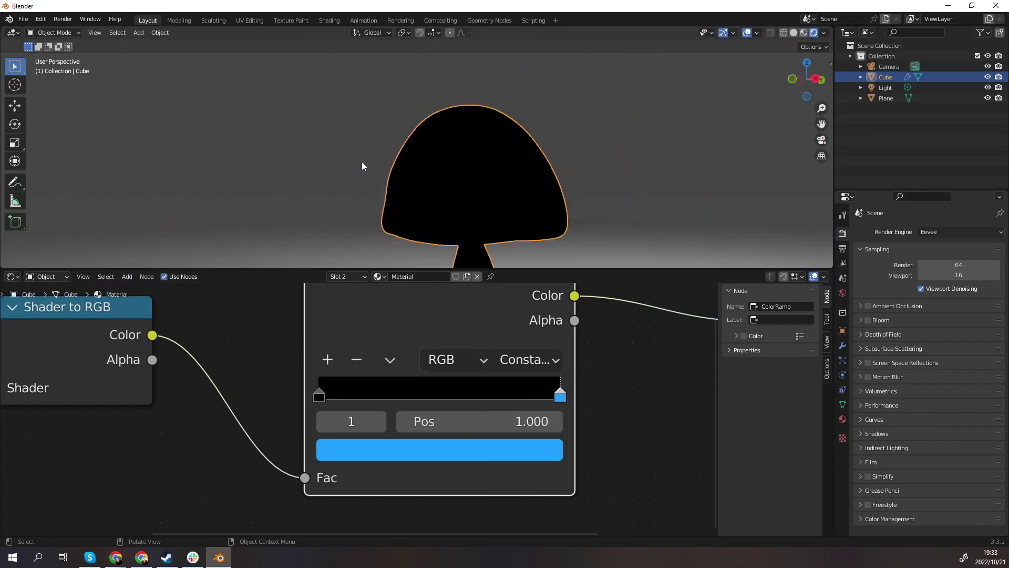
pyautogui.scroll(2, 361, 162)
pyautogui.moveTo(559, 398); pyautogui.dragTo(335, 402)
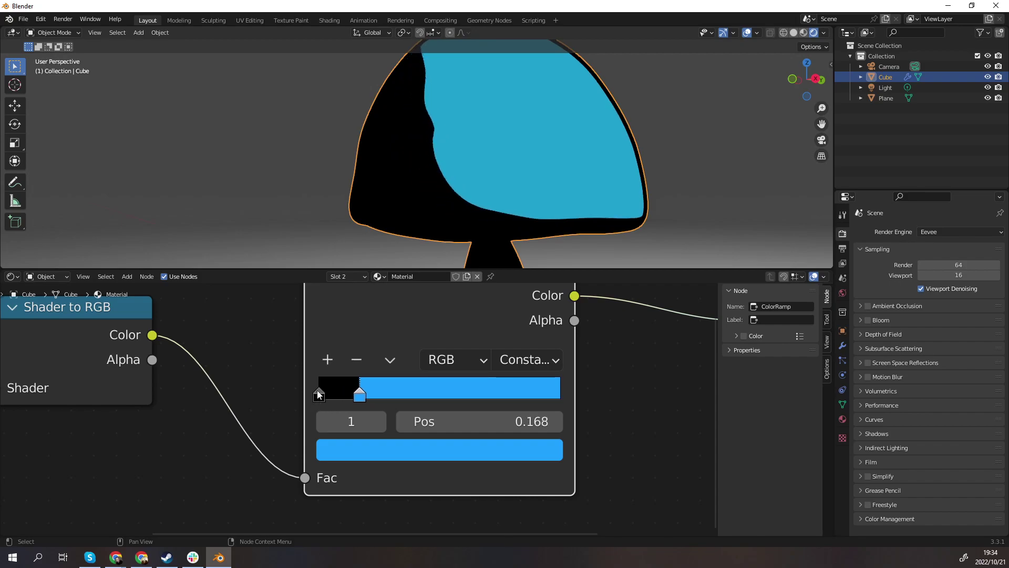
# Give the left ramp stop a deep blue at full brightness.
pyautogui.click(322, 421)
pyautogui.click(369, 448)
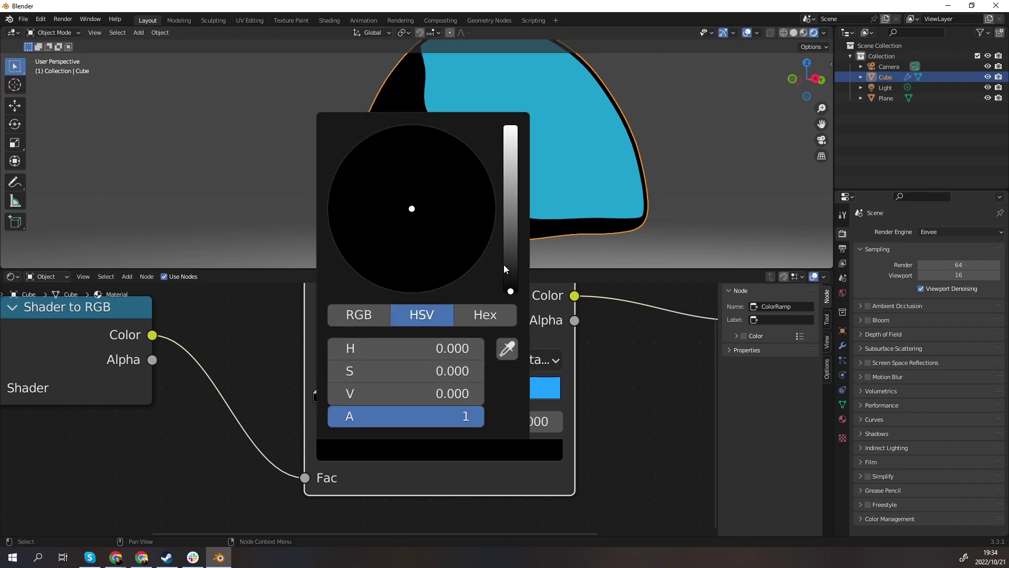
pyautogui.moveTo(510, 273); pyautogui.dragTo(510, 128)
pyautogui.click(479, 157)
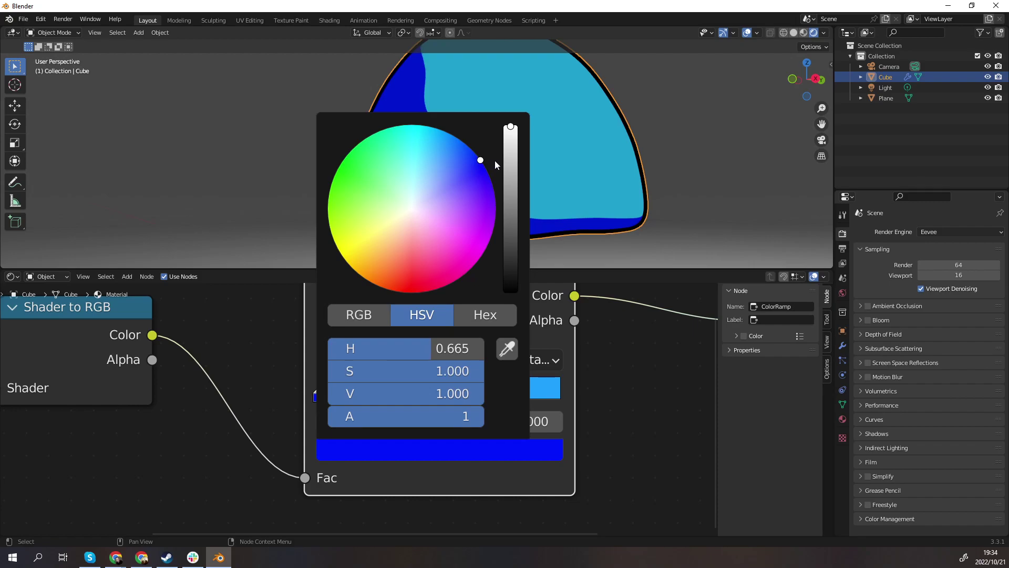
pyautogui.moveTo(480, 159); pyautogui.dragTo(443, 167)
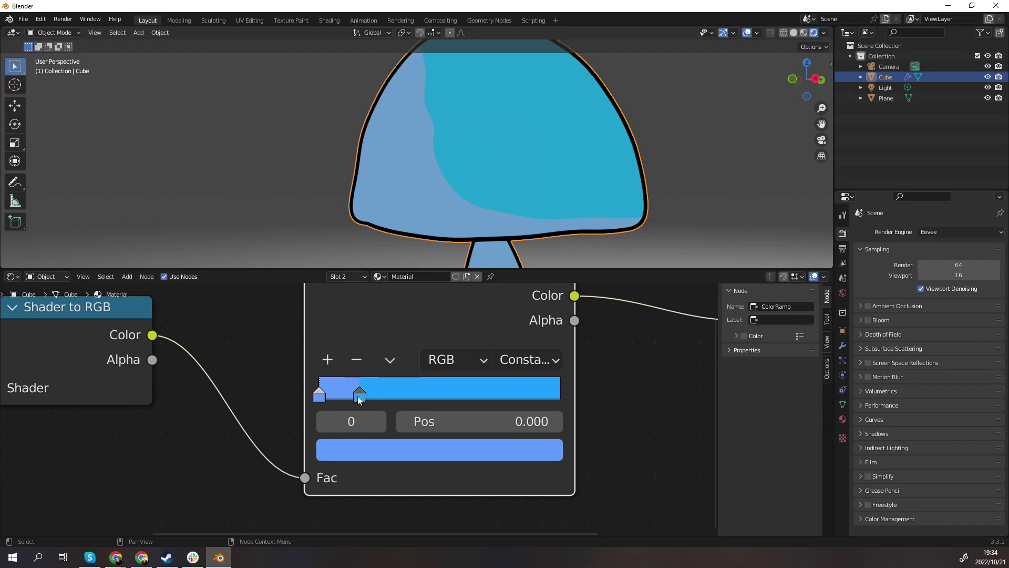
# Set the second ramp stop's colour to hex 1FA0FF.
pyautogui.click(358, 396)
pyautogui.click(413, 449)
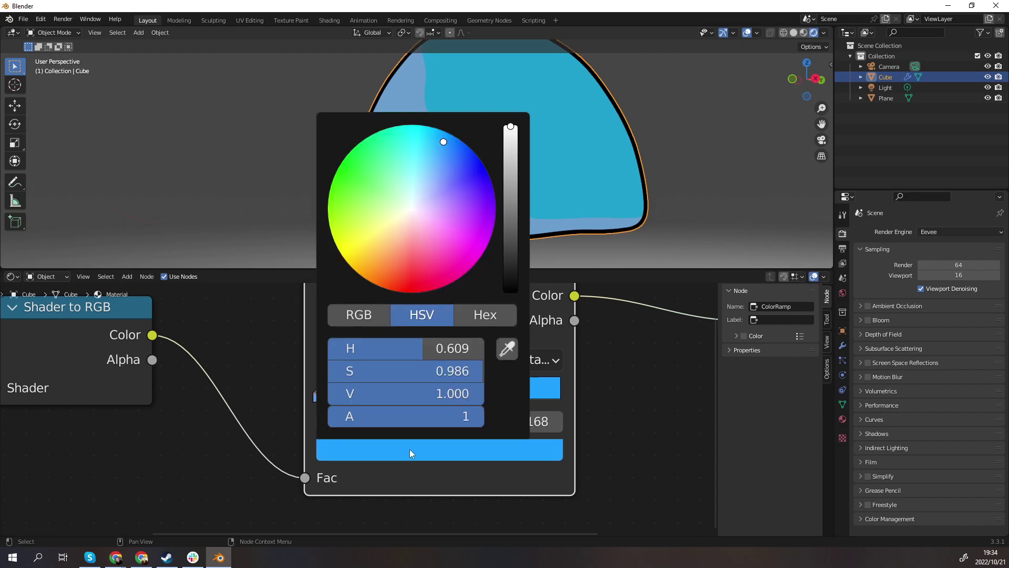
pyautogui.click(485, 315)
pyautogui.click(429, 345)
pyautogui.hotkey('ctrl', 'c')
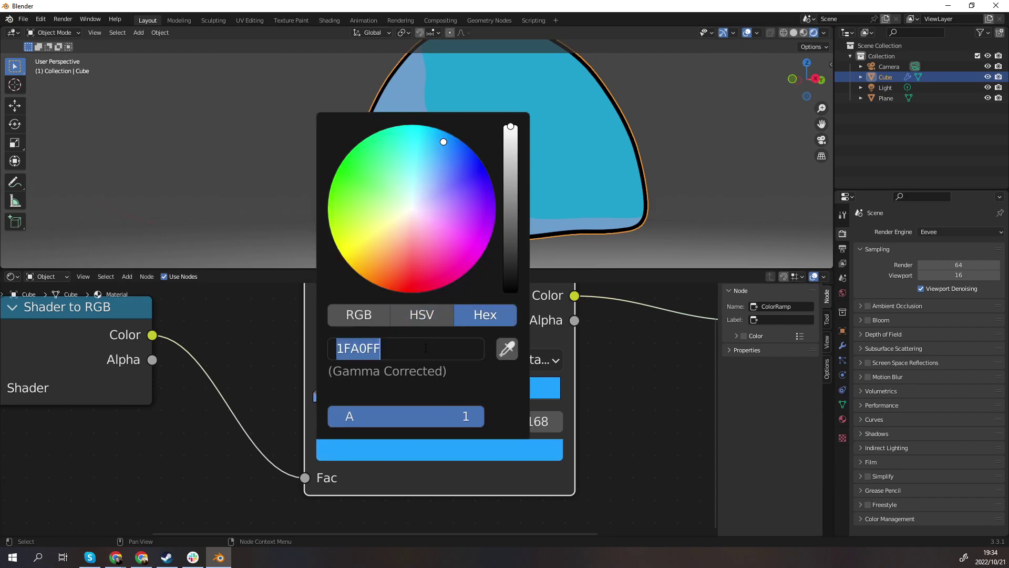
pyautogui.click(639, 424)
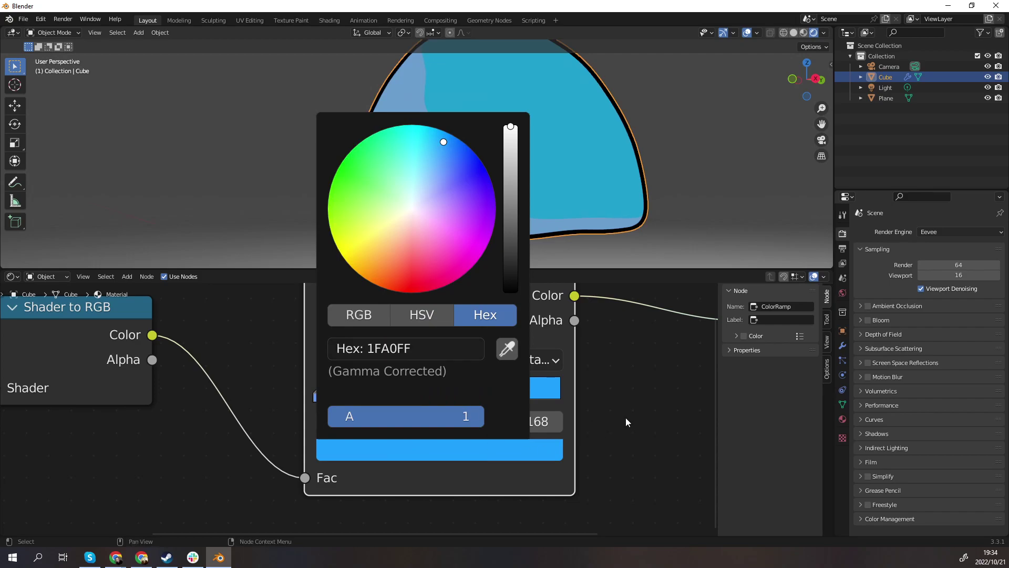
pyautogui.click(626, 417)
# Paste hex 1FA0FF into the left ramp stop's colour.
pyautogui.click(318, 393)
pyautogui.click(376, 450)
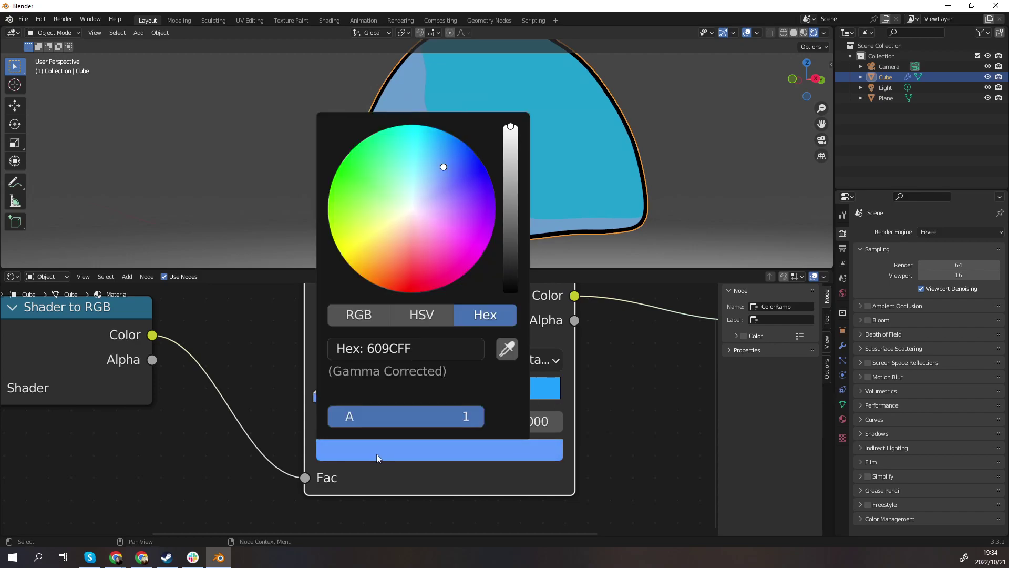
pyautogui.click(452, 348)
pyautogui.hotkey('ctrl', 'v')
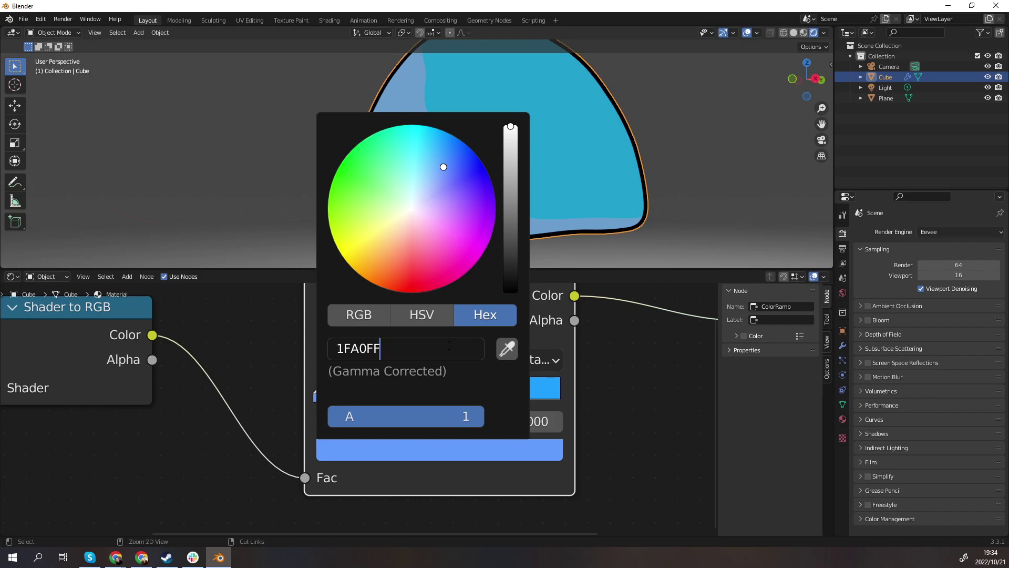
pyautogui.press('Return')
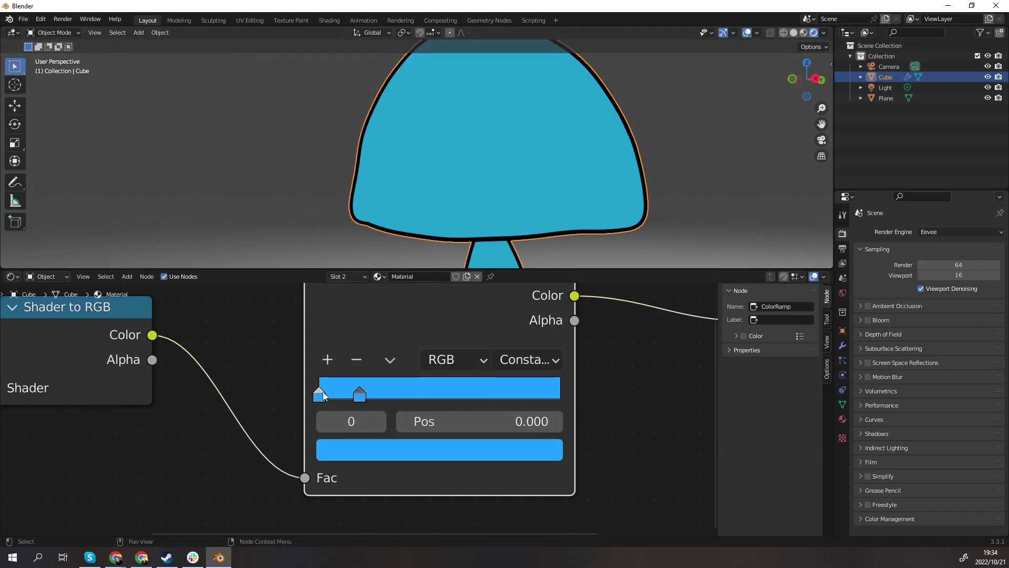
# Lower the left stop's brightness to a darker blue (105486).
pyautogui.click(343, 455)
pyautogui.click(341, 447)
pyautogui.click(511, 185)
pyautogui.moveTo(510, 185)
pyautogui.mouseDown()
pyautogui.moveTo(510, 205)
pyautogui.moveTo(510, 191)
pyautogui.mouseUp()
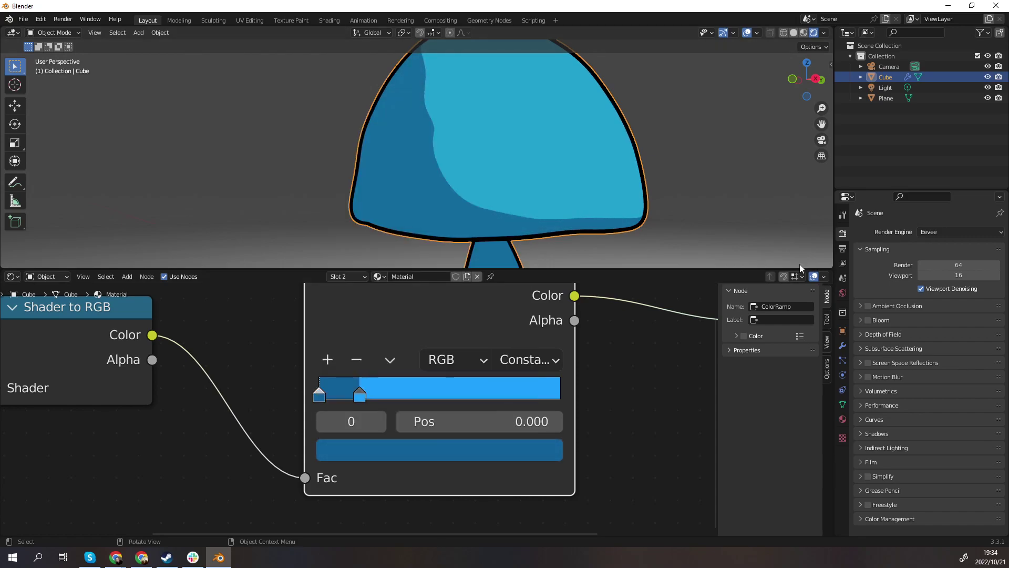
# Box-select the Diffuse, Shader to RGB and ColorRamp nodes.
pyautogui.scroll(-5, 591, 188)
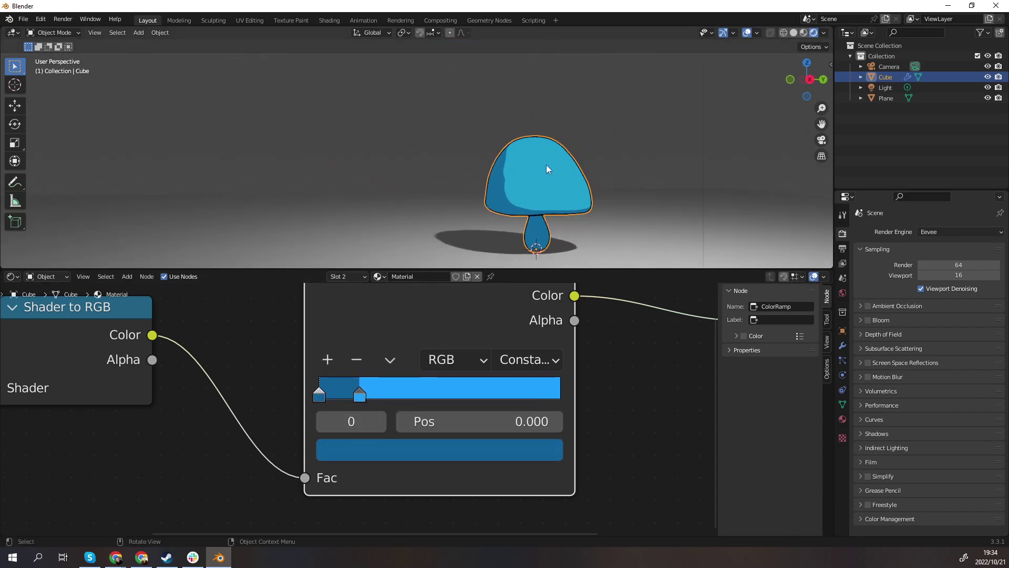
pyautogui.scroll(-2, 546, 165)
pyautogui.scroll(-5, 336, 415)
pyautogui.moveTo(97, 356); pyautogui.dragTo(377, 505)
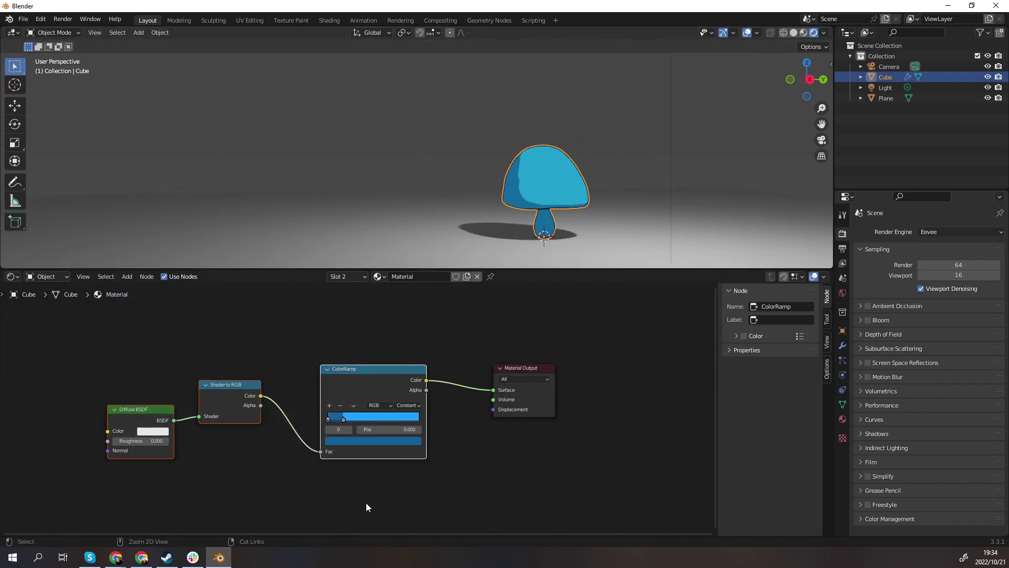
# Give the floor plane a new material and delete its Principled BSDF.
pyautogui.click(356, 237)
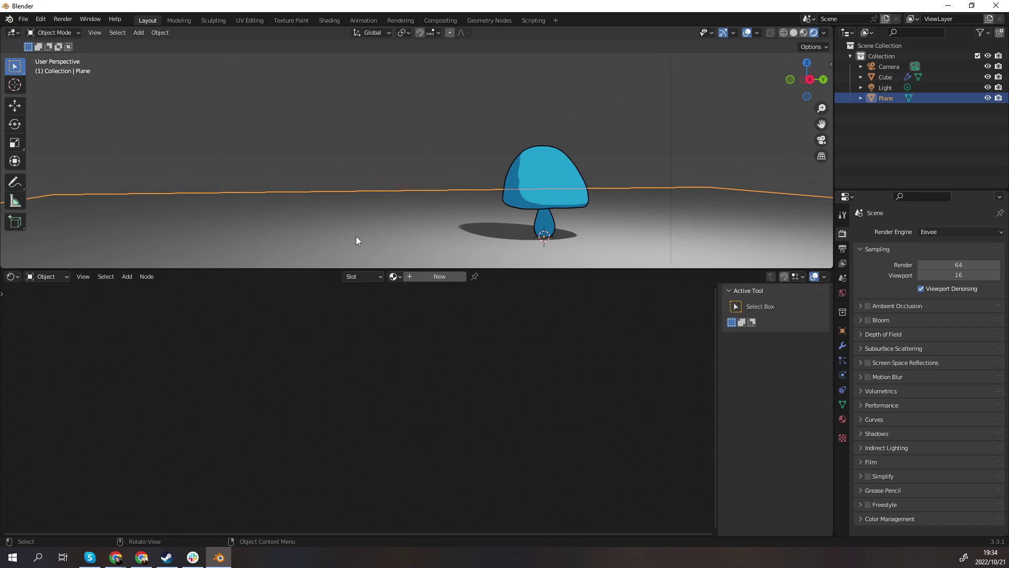
pyautogui.click(437, 277)
pyautogui.click(434, 371)
pyautogui.press('x')
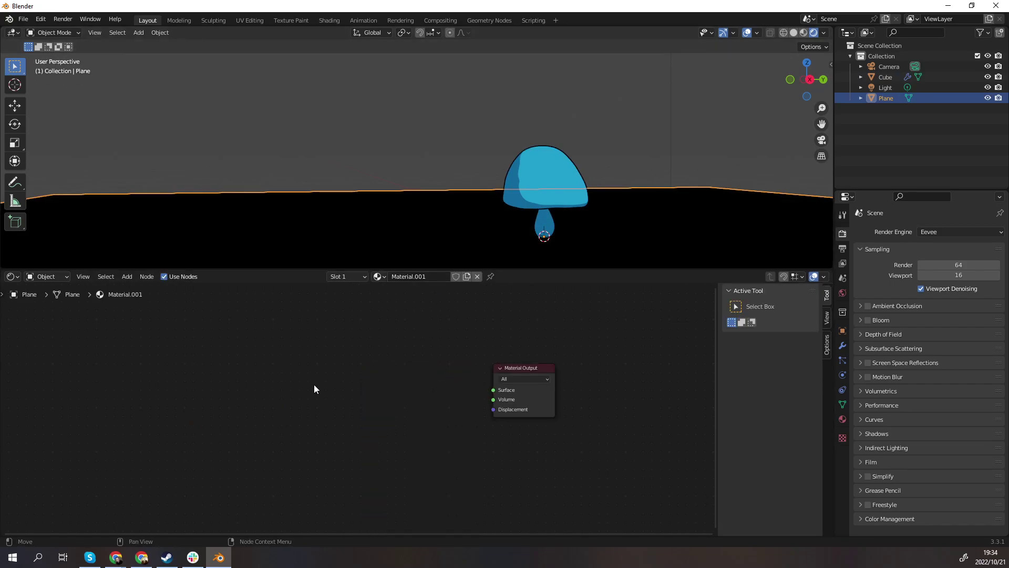
# Paste the toon node setup and link ColorRamp Color to the Material Output Surface.
pyautogui.hotkey('ctrl', 'v')
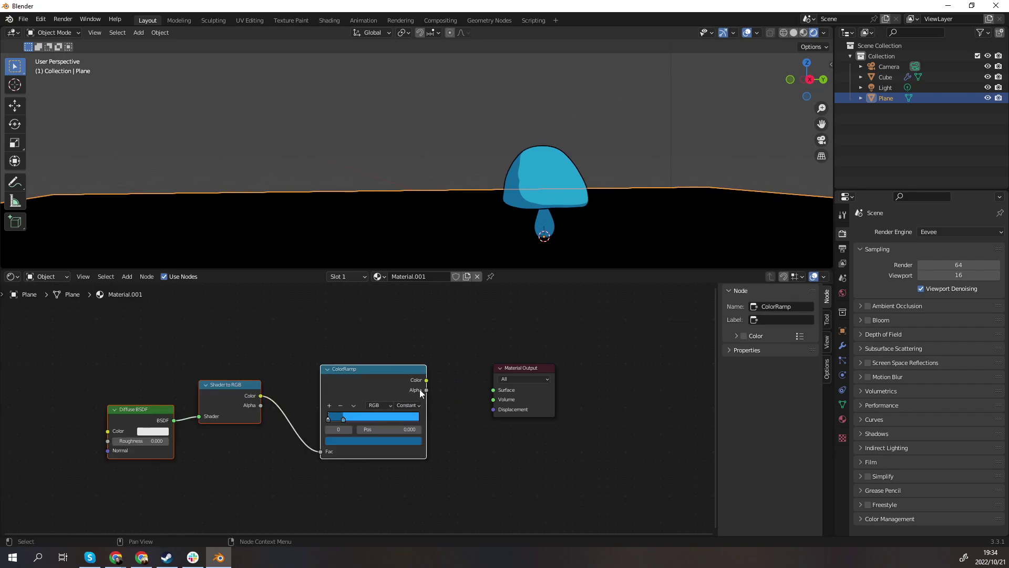
pyautogui.moveTo(427, 379); pyautogui.dragTo(492, 390)
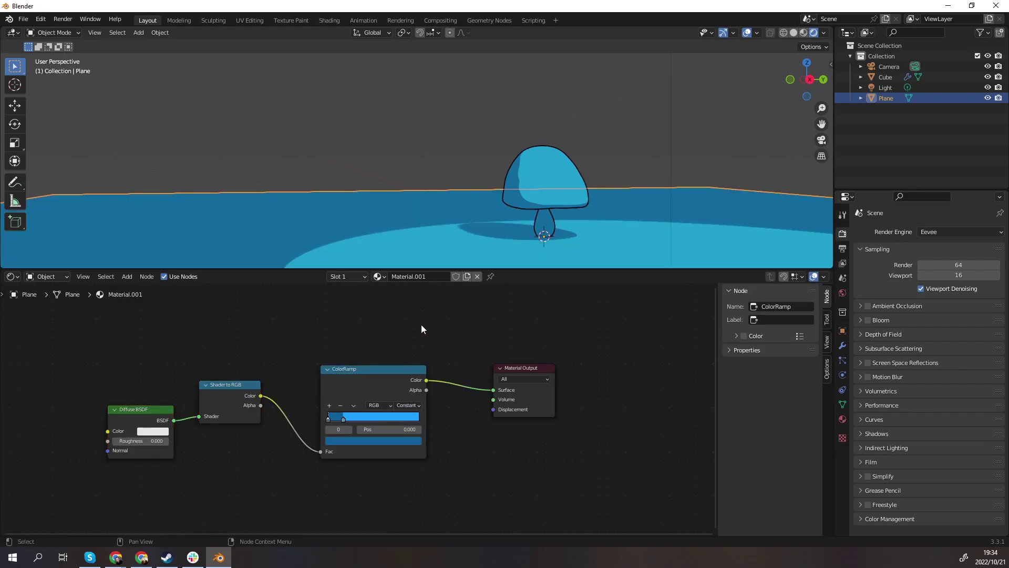
pyautogui.scroll(-4, 443, 184)
pyautogui.moveTo(442, 184); pyautogui.dragTo(559, 166, button='middle')
# Change the scene Light's type to Spot in its Object Data properties.
pyautogui.click(579, 109)
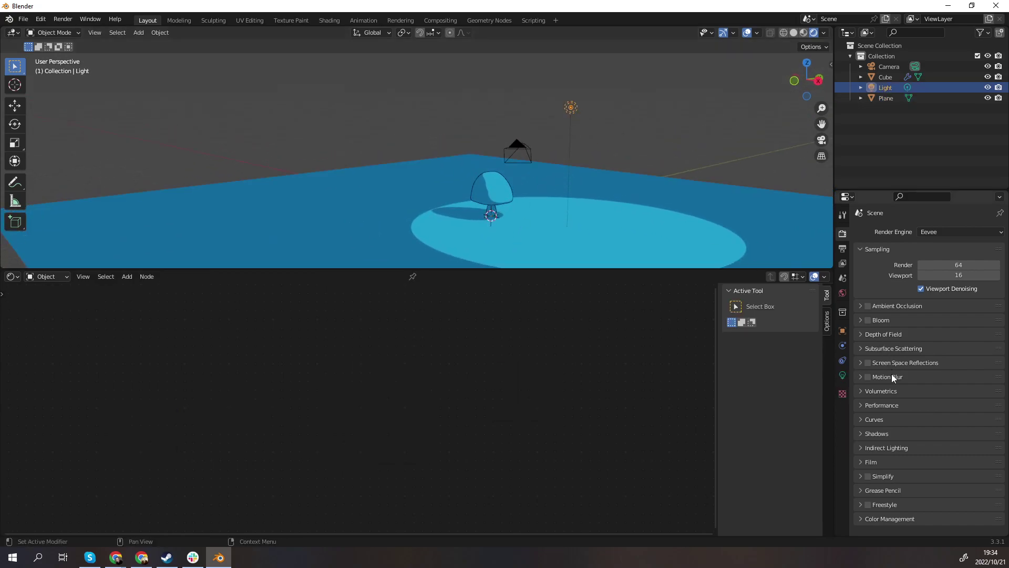
pyautogui.click(844, 375)
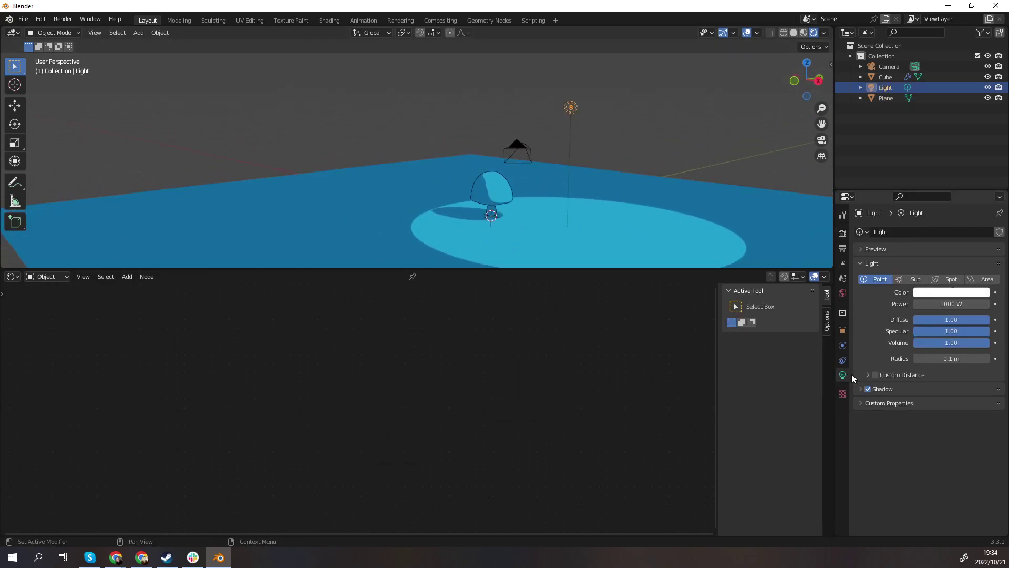
pyautogui.click(951, 279)
pyautogui.moveTo(656, 193); pyautogui.dragTo(534, 150, button='middle')
pyautogui.scroll(6, 484, 128)
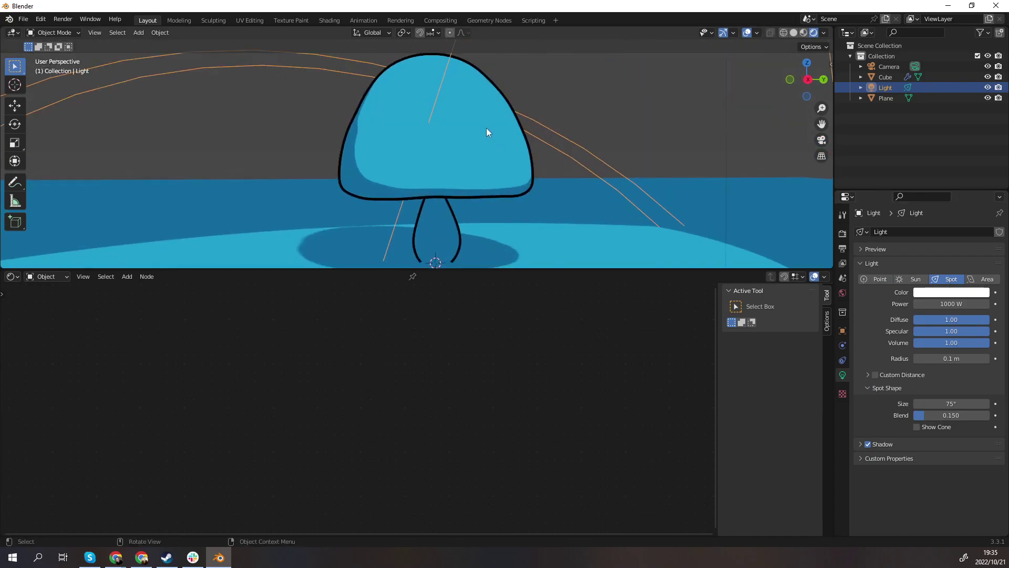
pyautogui.scroll(-5, 434, 154)
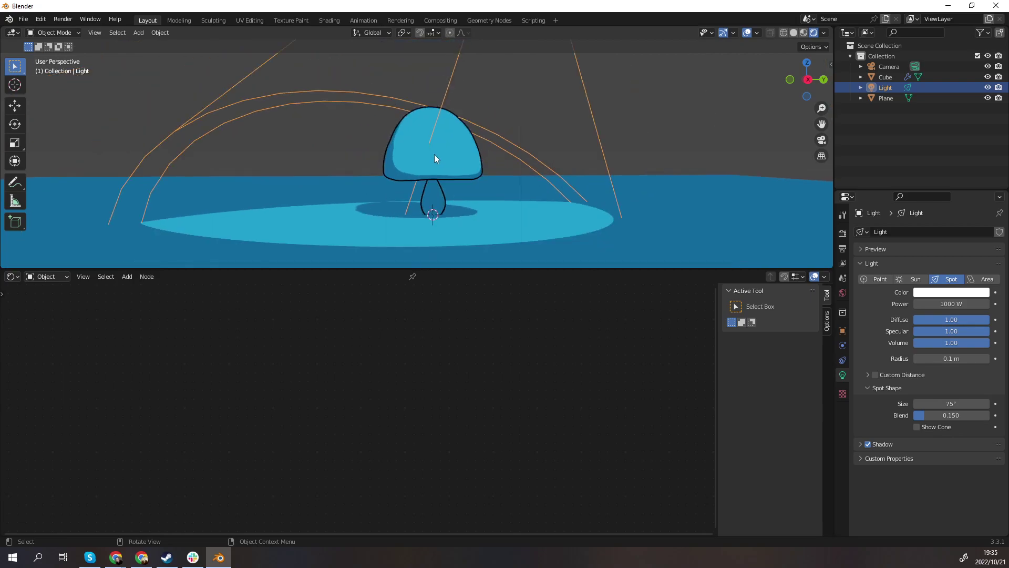
pyautogui.scroll(7, 453, 152)
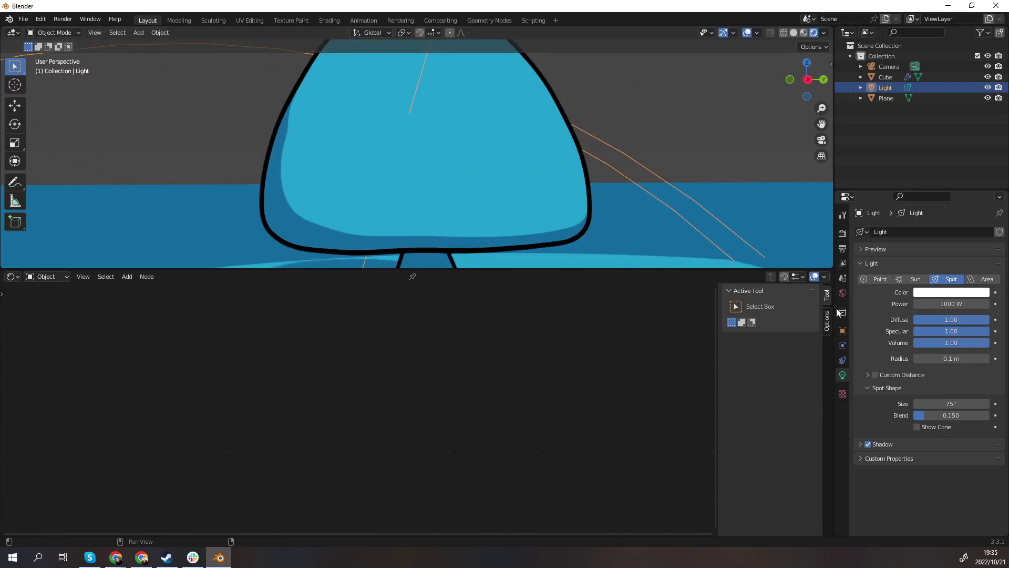
# Expand the mushroom's Solidify modifier and step its Thickness from 0.04 down to 0.01 m.
pyautogui.click(589, 210)
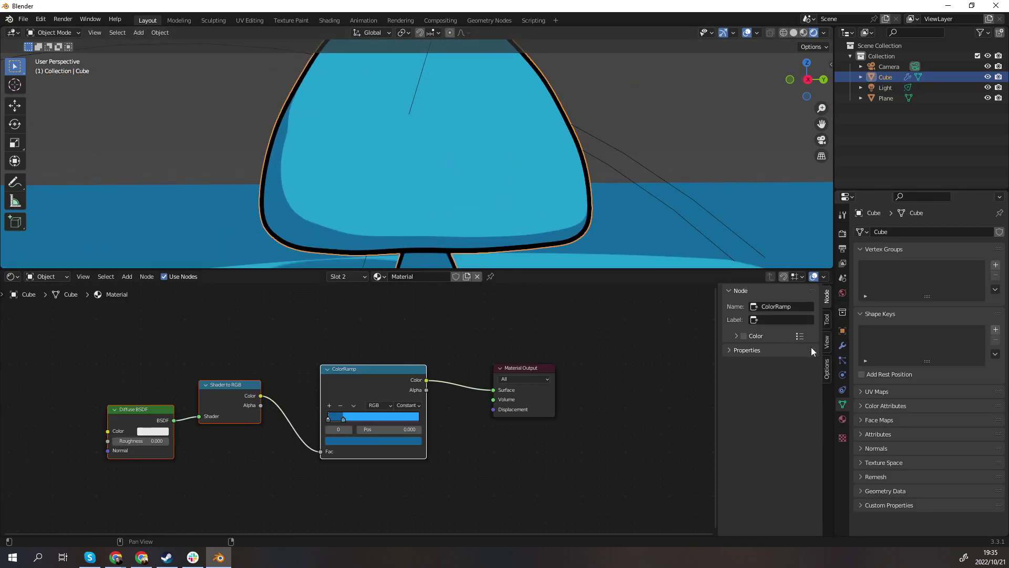
pyautogui.click(842, 345)
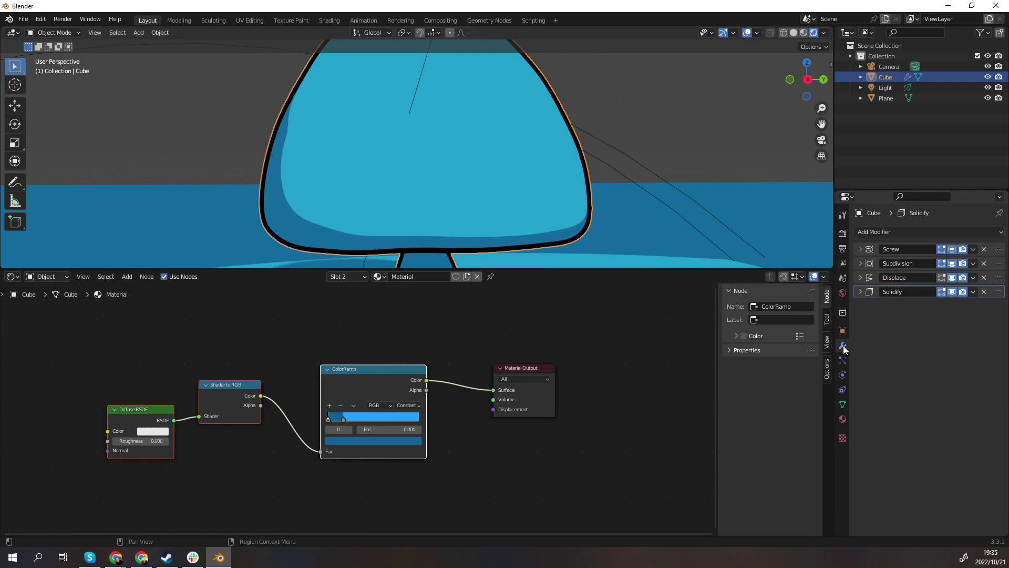
pyautogui.click(861, 292)
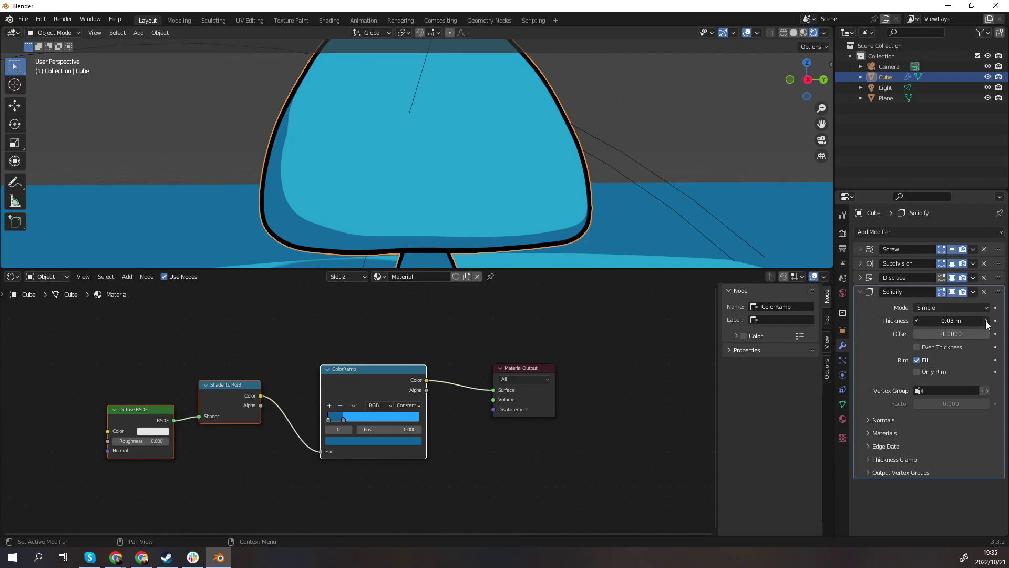
pyautogui.click(987, 320)
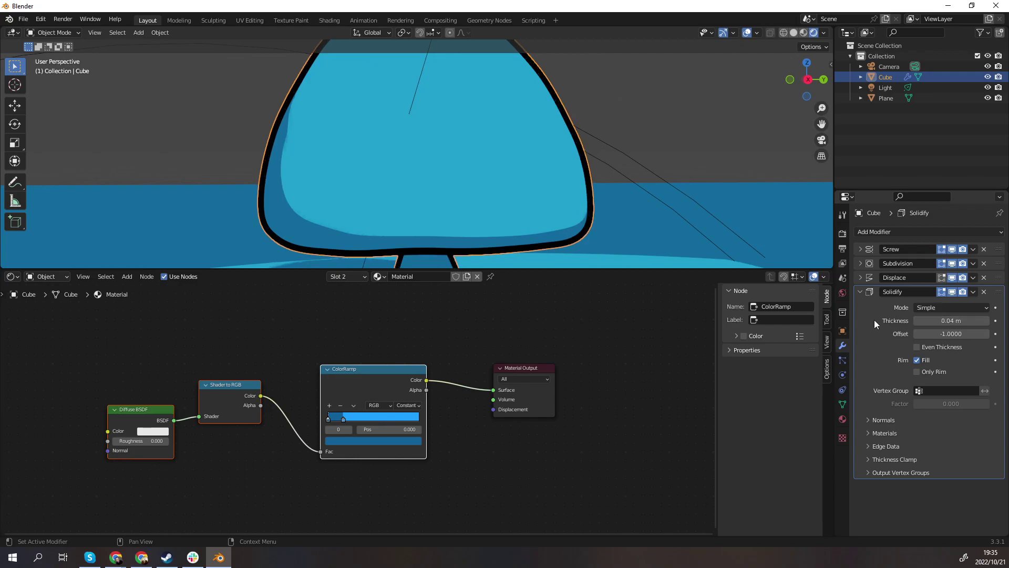
pyautogui.click(917, 321)
pyautogui.click(917, 321)
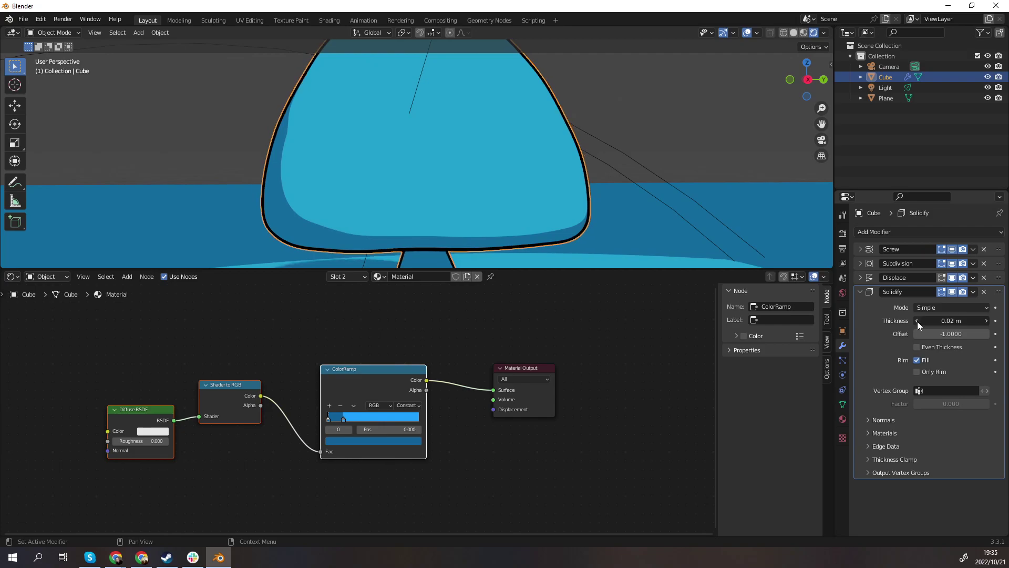
pyautogui.click(916, 321)
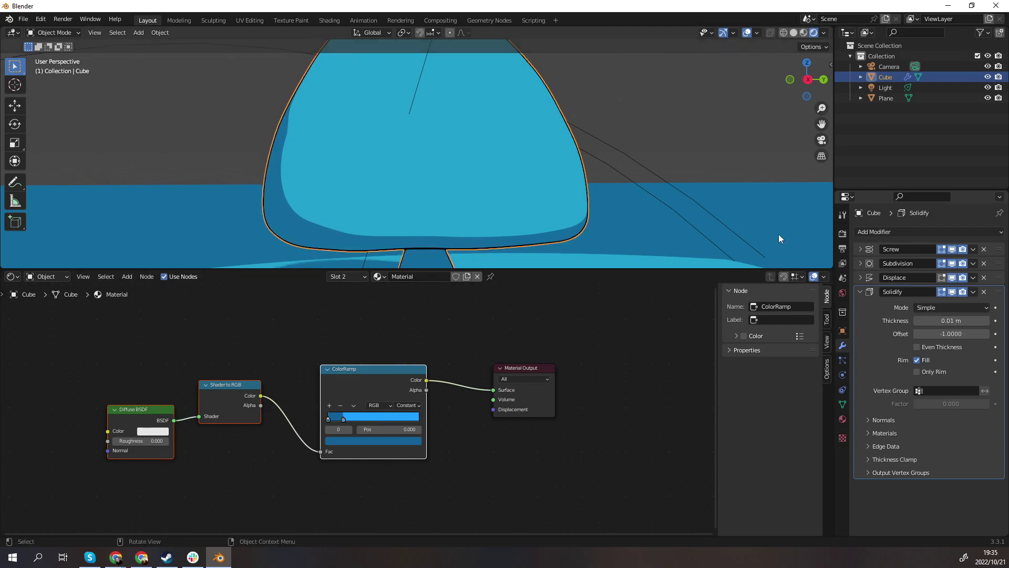
pyautogui.click(730, 124)
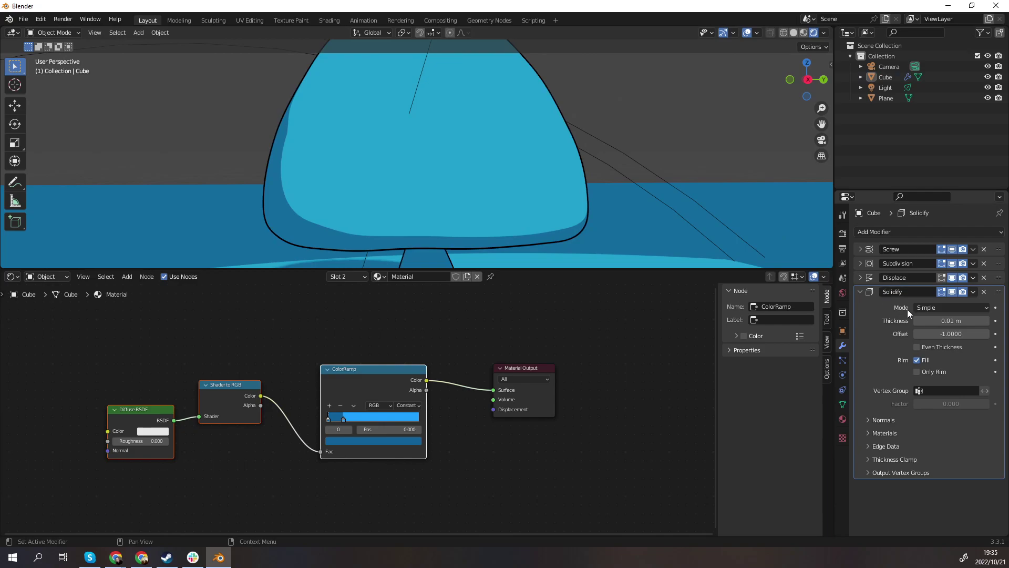
# Type a Solidify Thickness of 0.001 m.
pyautogui.click(974, 322)
pyautogui.write('0.01')
pyautogui.press('Return')
pyautogui.click(959, 320)
pyautogui.write('0')
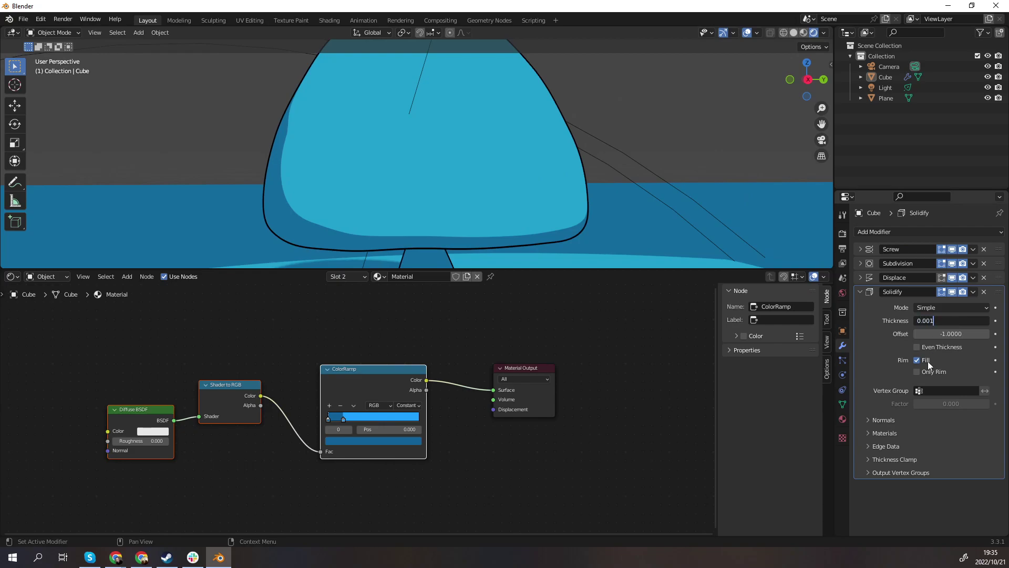
pyautogui.press('Return')
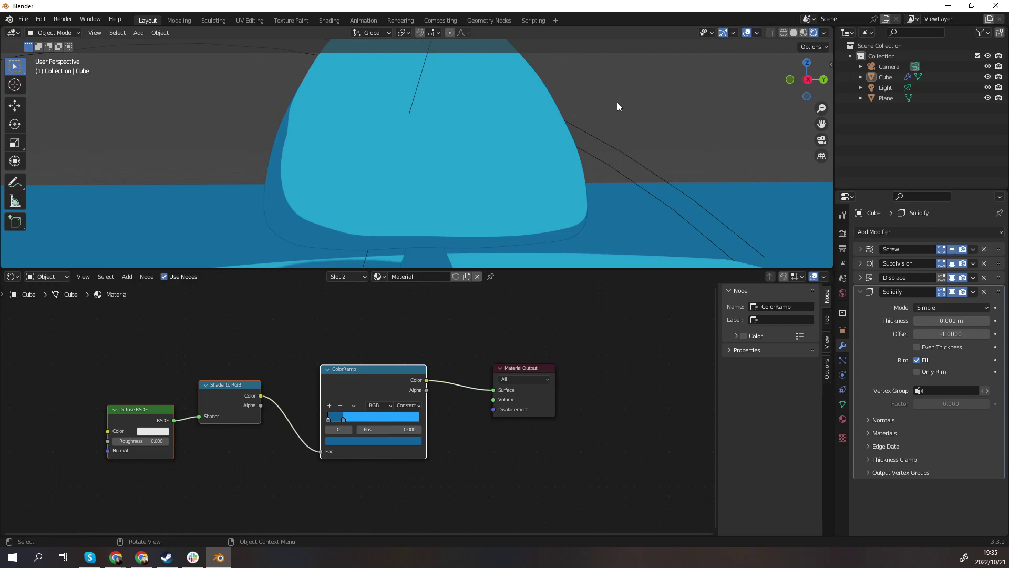
pyautogui.scroll(4, 544, 235)
pyautogui.scroll(-4, 510, 215)
pyautogui.scroll(3, 512, 215)
pyautogui.scroll(1, 512, 219)
pyautogui.scroll(-5, 507, 216)
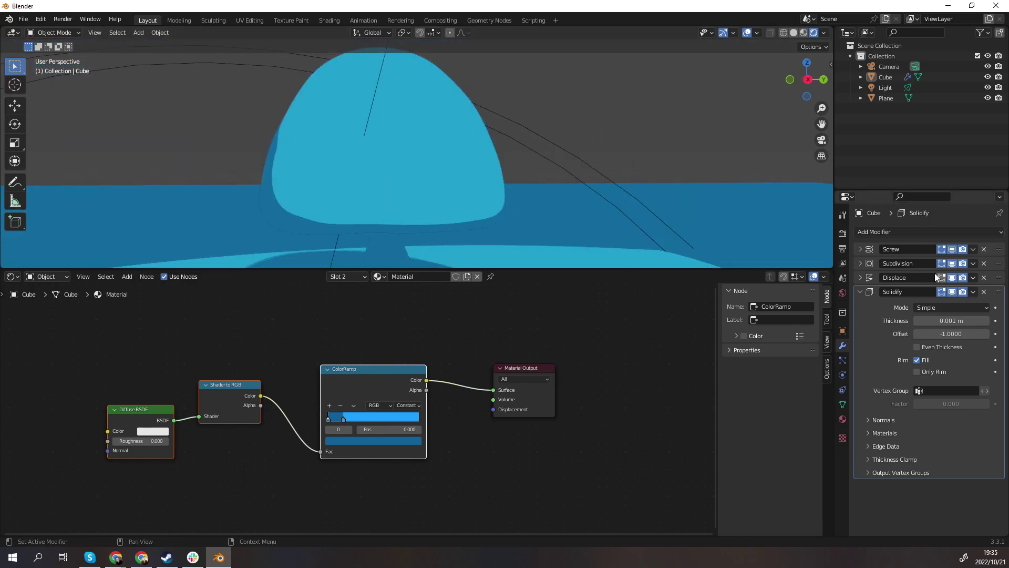
# Enter a Solidify Thickness of 0.2 m, then correct it to 0.02 m.
pyautogui.click(946, 320)
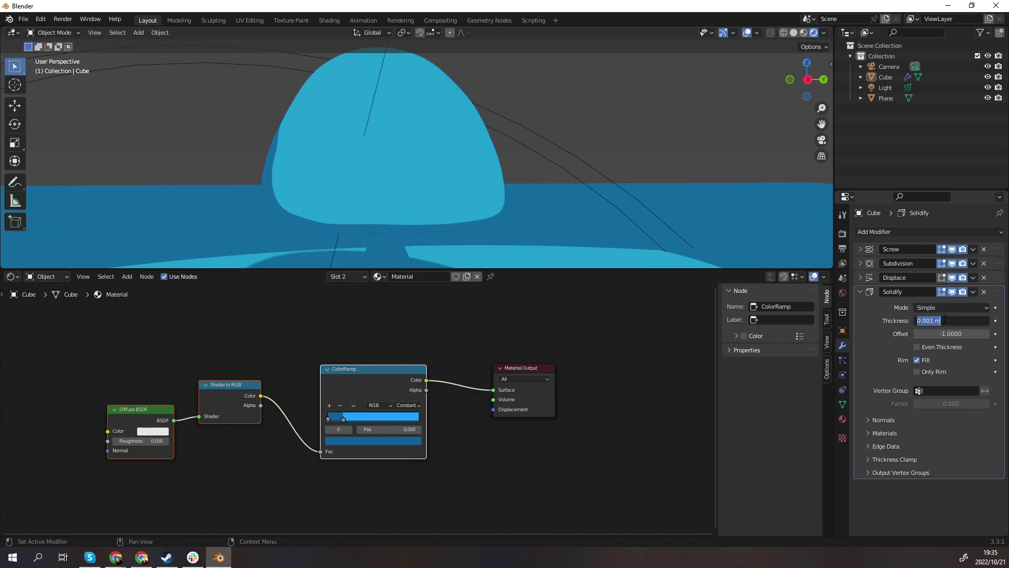
pyautogui.write('0.2')
pyautogui.press('Return')
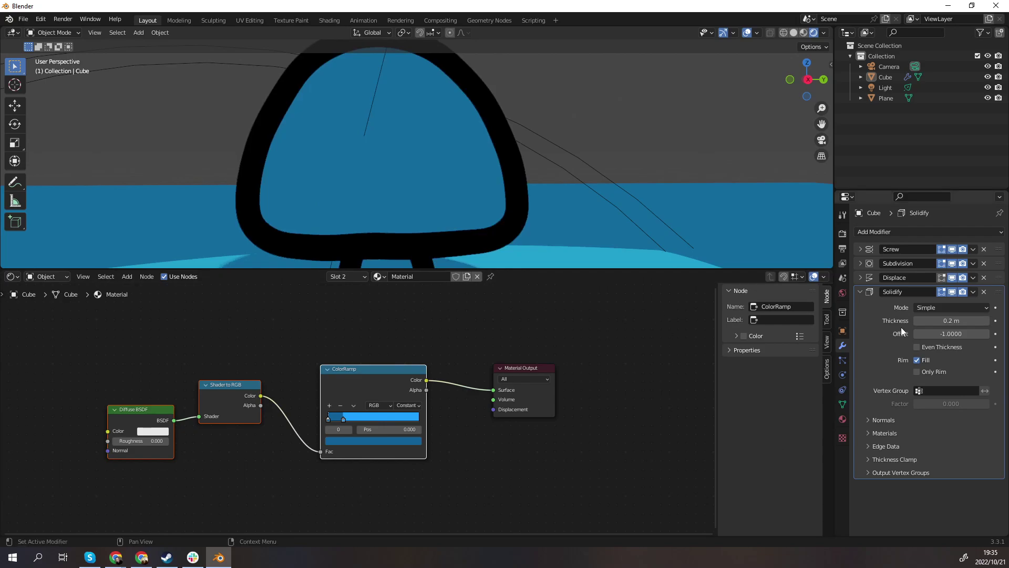
pyautogui.click(940, 321)
pyautogui.write('0.02')
pyautogui.press('Return')
pyautogui.moveTo(501, 178); pyautogui.dragTo(446, 168, button='middle')
pyautogui.scroll(4, 445, 168)
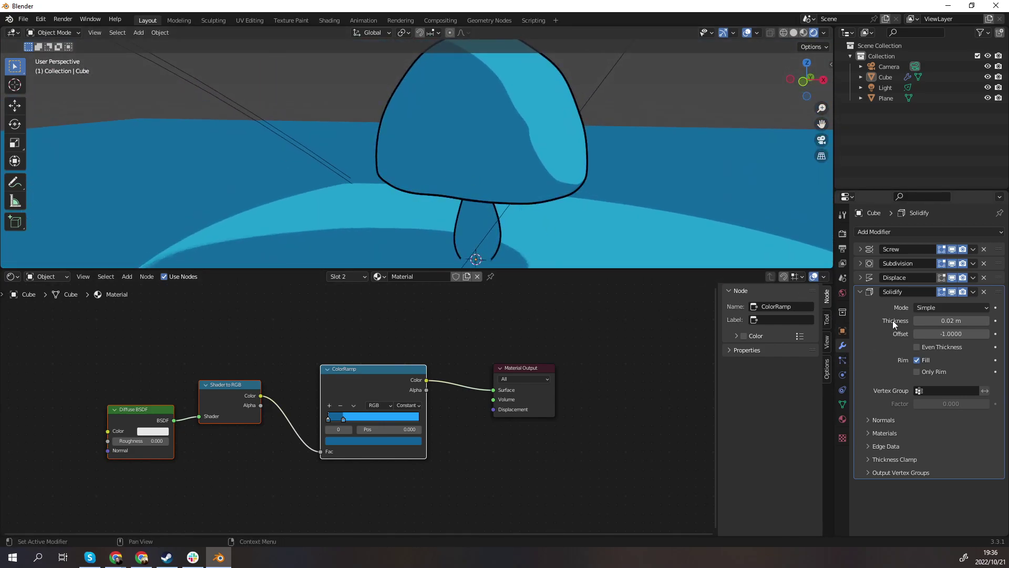
# Expand the Displace modifier and drag Strength up to 3.000, then back to 2.600.
pyautogui.click(860, 291)
pyautogui.click(859, 278)
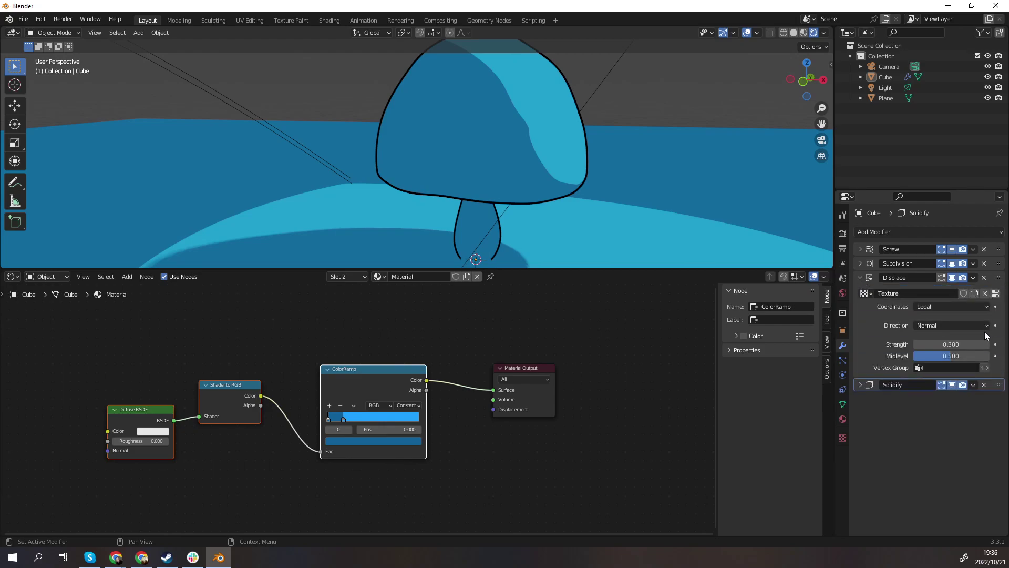
pyautogui.moveTo(951, 344); pyautogui.dragTo(972, 343)
pyautogui.moveTo(578, 170); pyautogui.dragTo(333, 176, button='middle')
pyautogui.scroll(-4, 382, 147)
pyautogui.moveTo(383, 147); pyautogui.dragTo(548, 151, button='middle')
pyautogui.scroll(3, 361, 149)
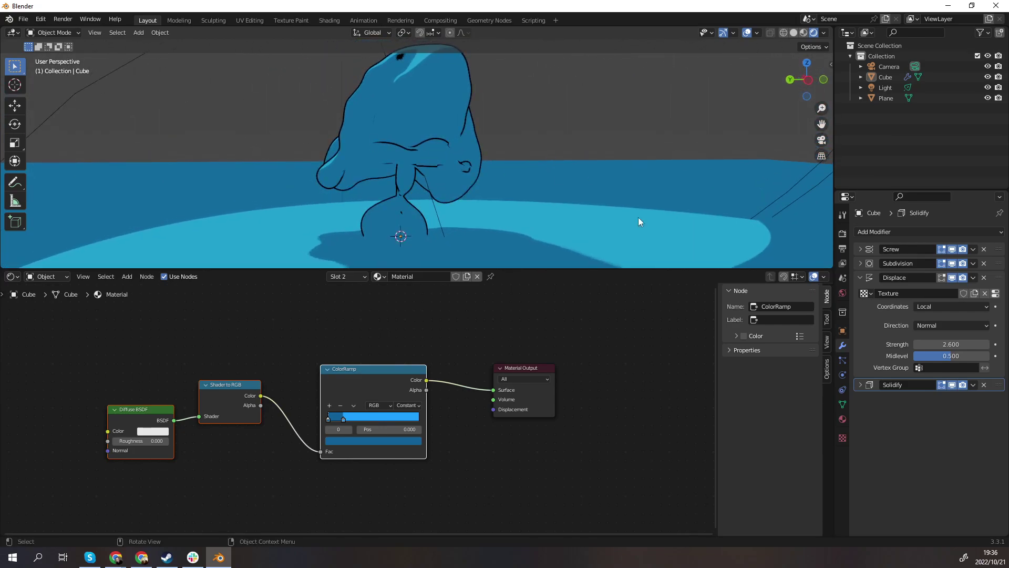
# Reset Displace Strength to its default 1.000 and toggle its viewport display off and on.
pyautogui.rightClick(956, 344)
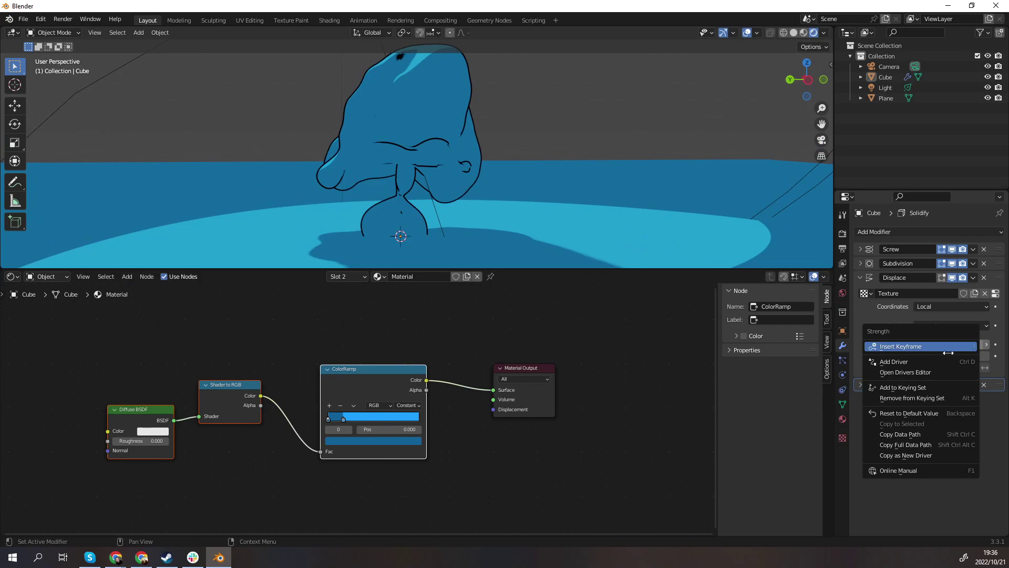
pyautogui.click(920, 415)
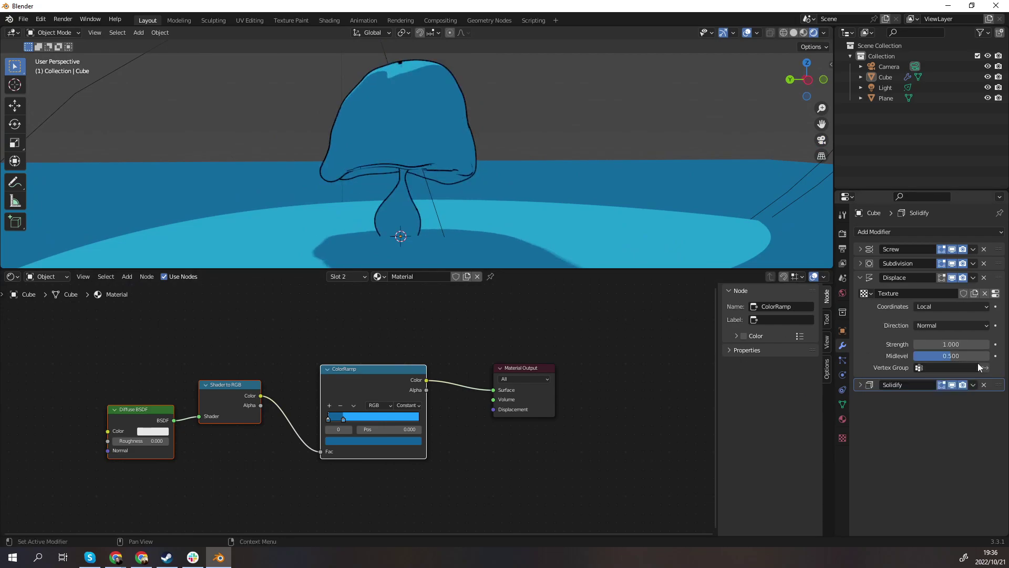
pyautogui.click(954, 278)
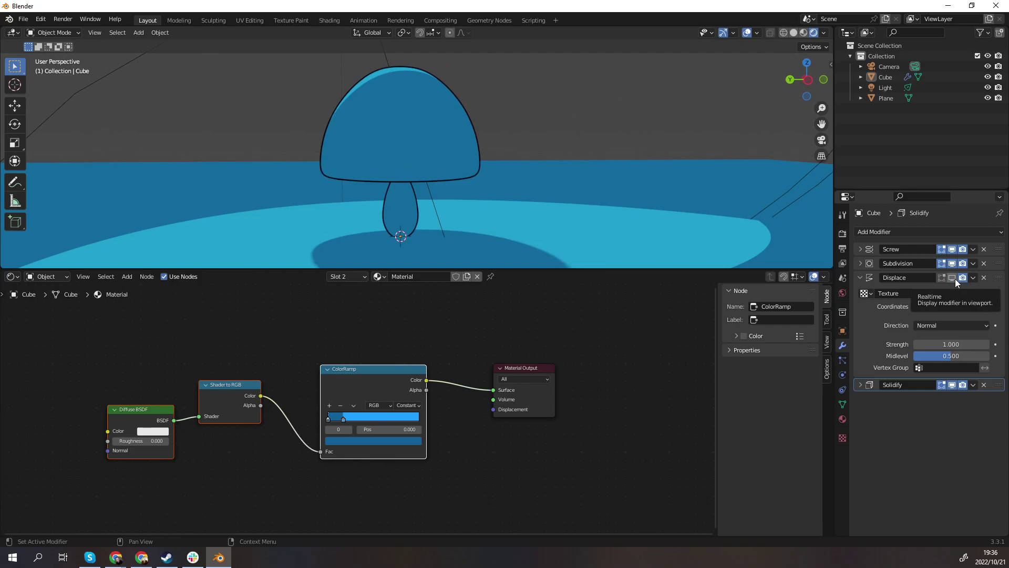
pyautogui.click(954, 278)
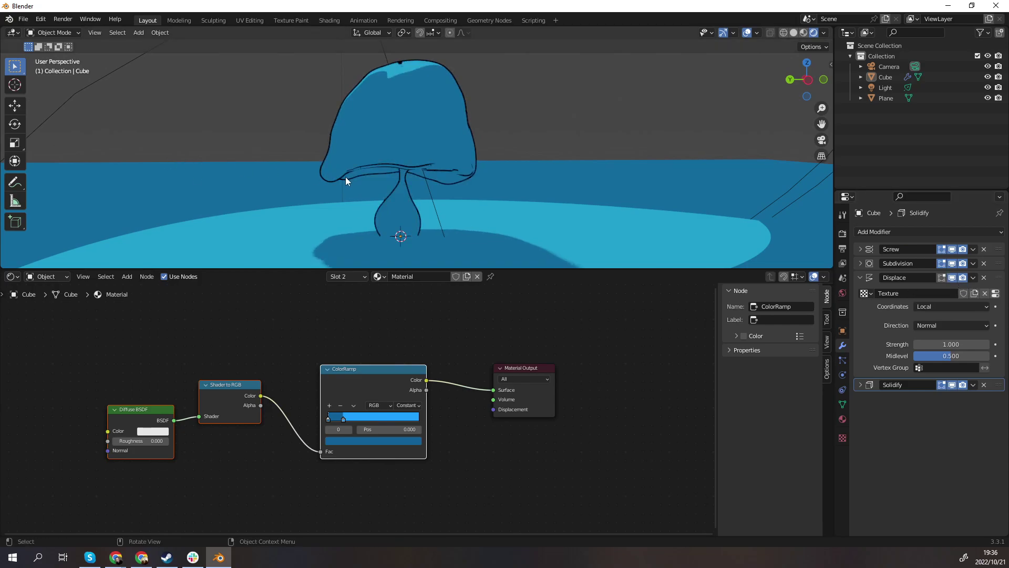
pyautogui.moveTo(346, 177); pyautogui.dragTo(694, 175, button='middle')
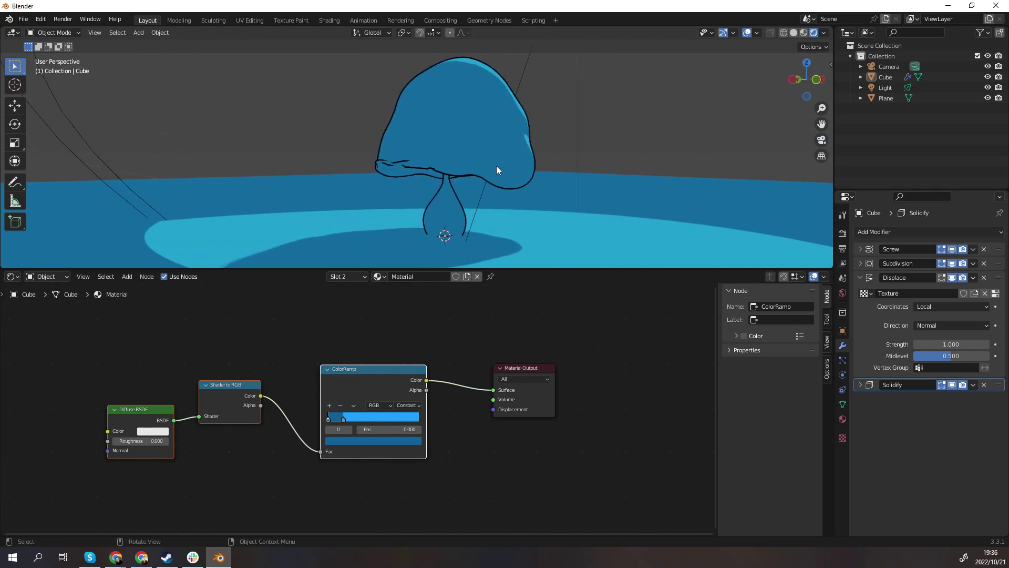